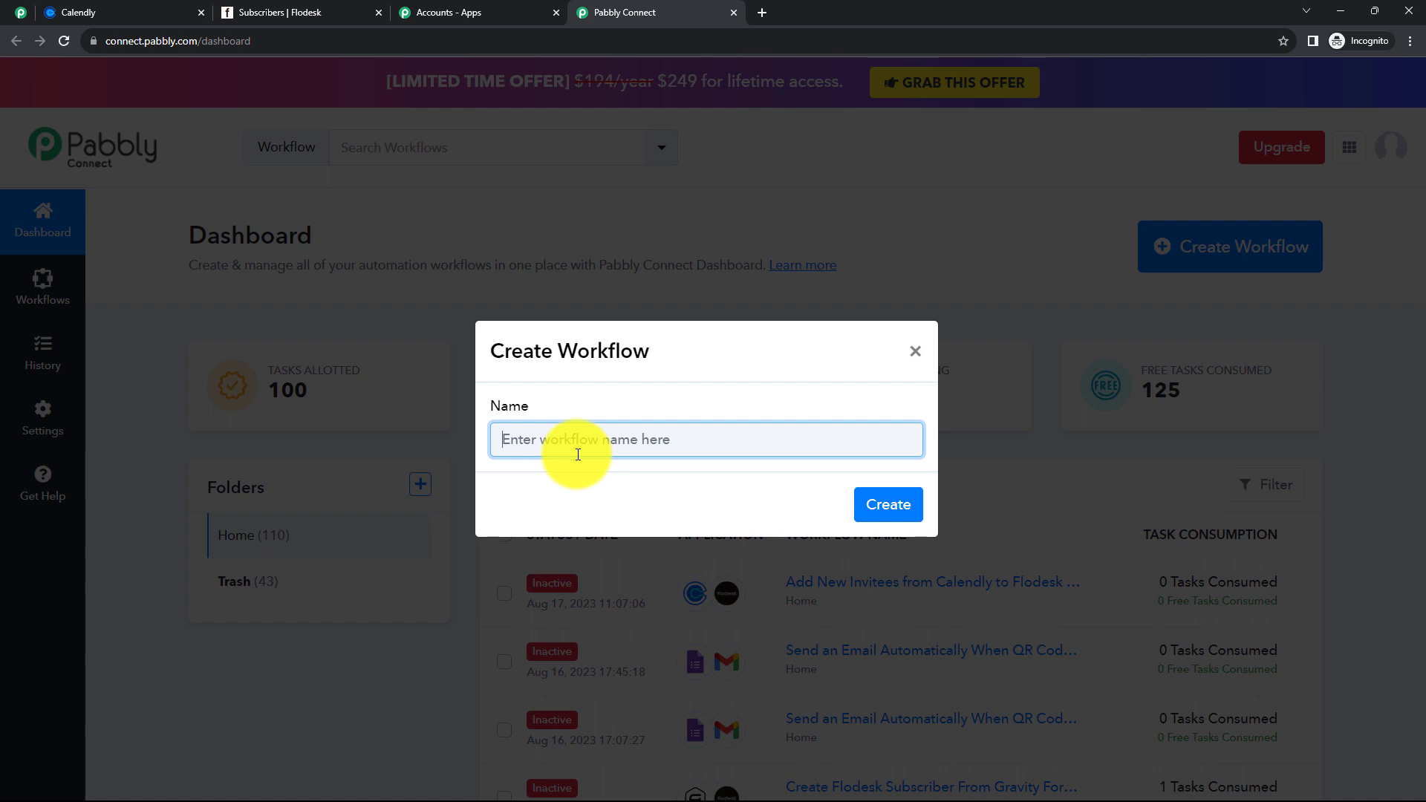
- Create a workflow named 'Add New Invitees from Calendly to Flodesk as Subscribers'
text(Add New Invitees from Calendly to Flodesk as Subscribers)
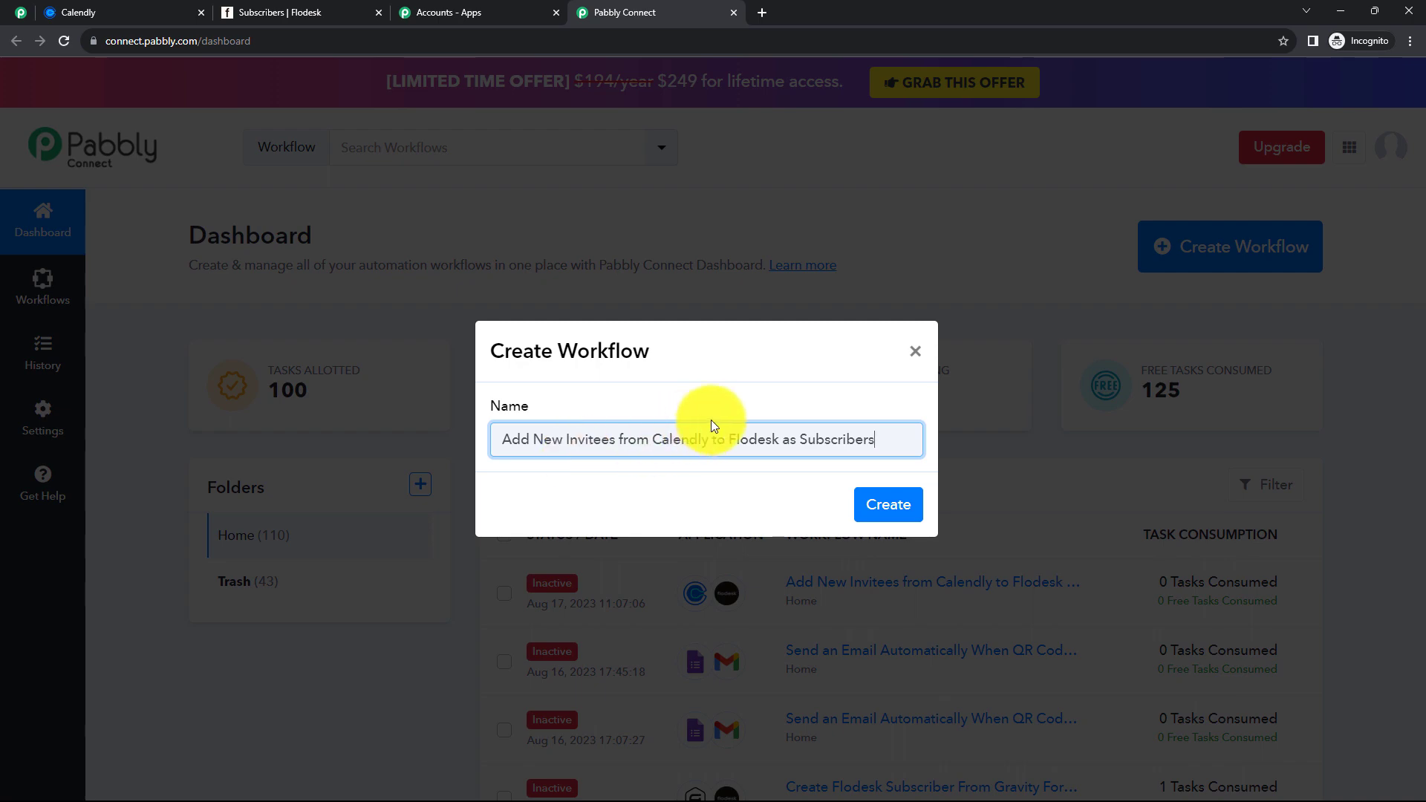
click(879, 508)
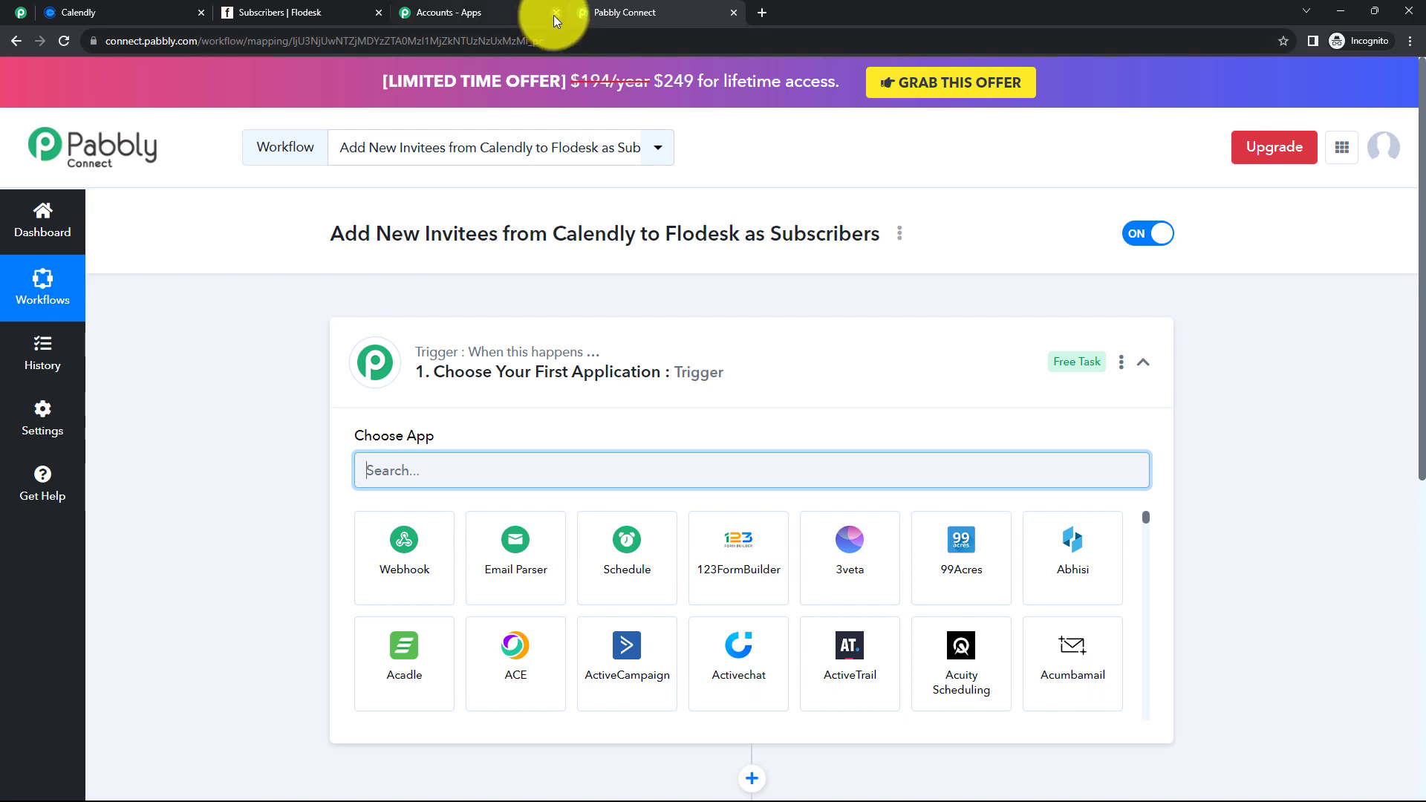
click(556, 13)
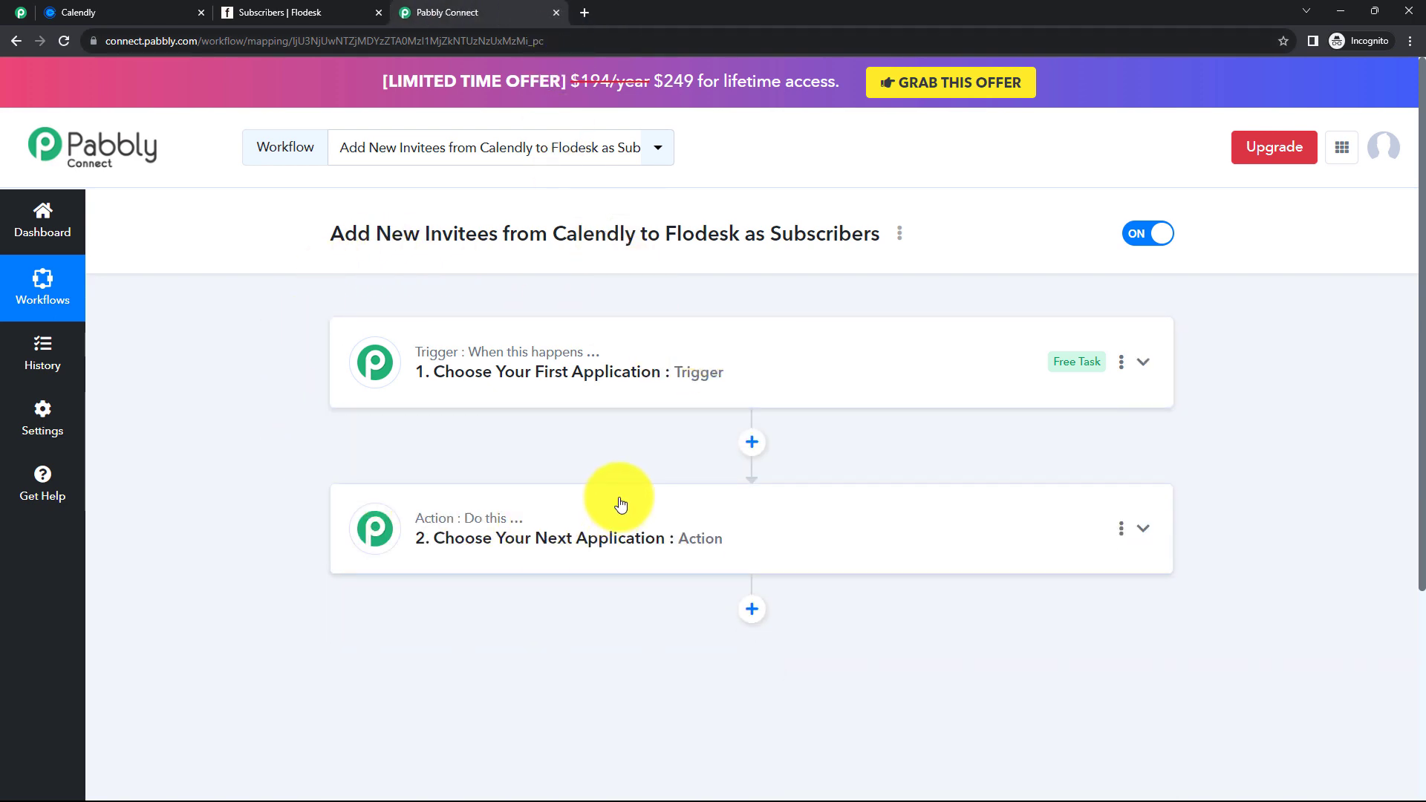
- Expand the Trigger card to reveal its Choose App search
mouse_move(416, 532)
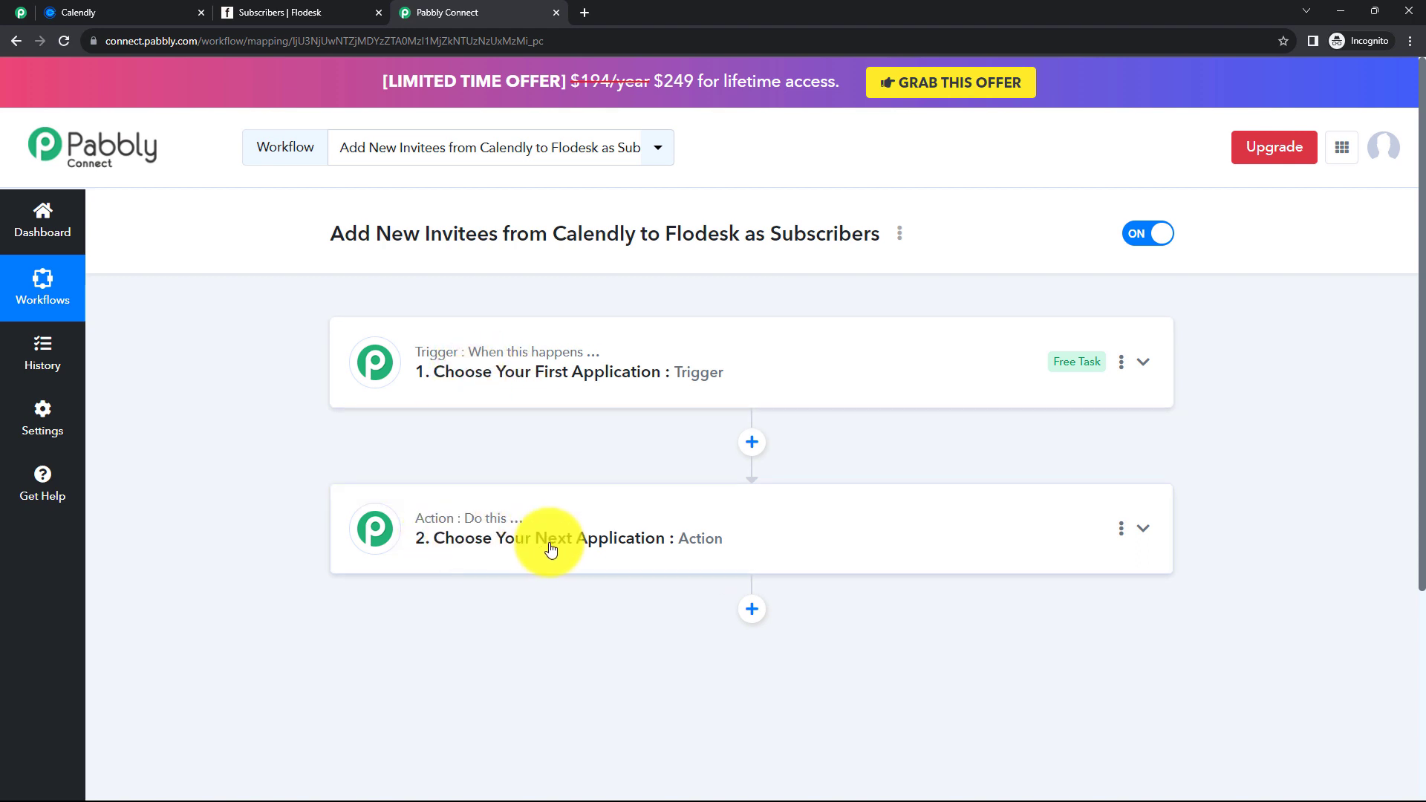
click(548, 352)
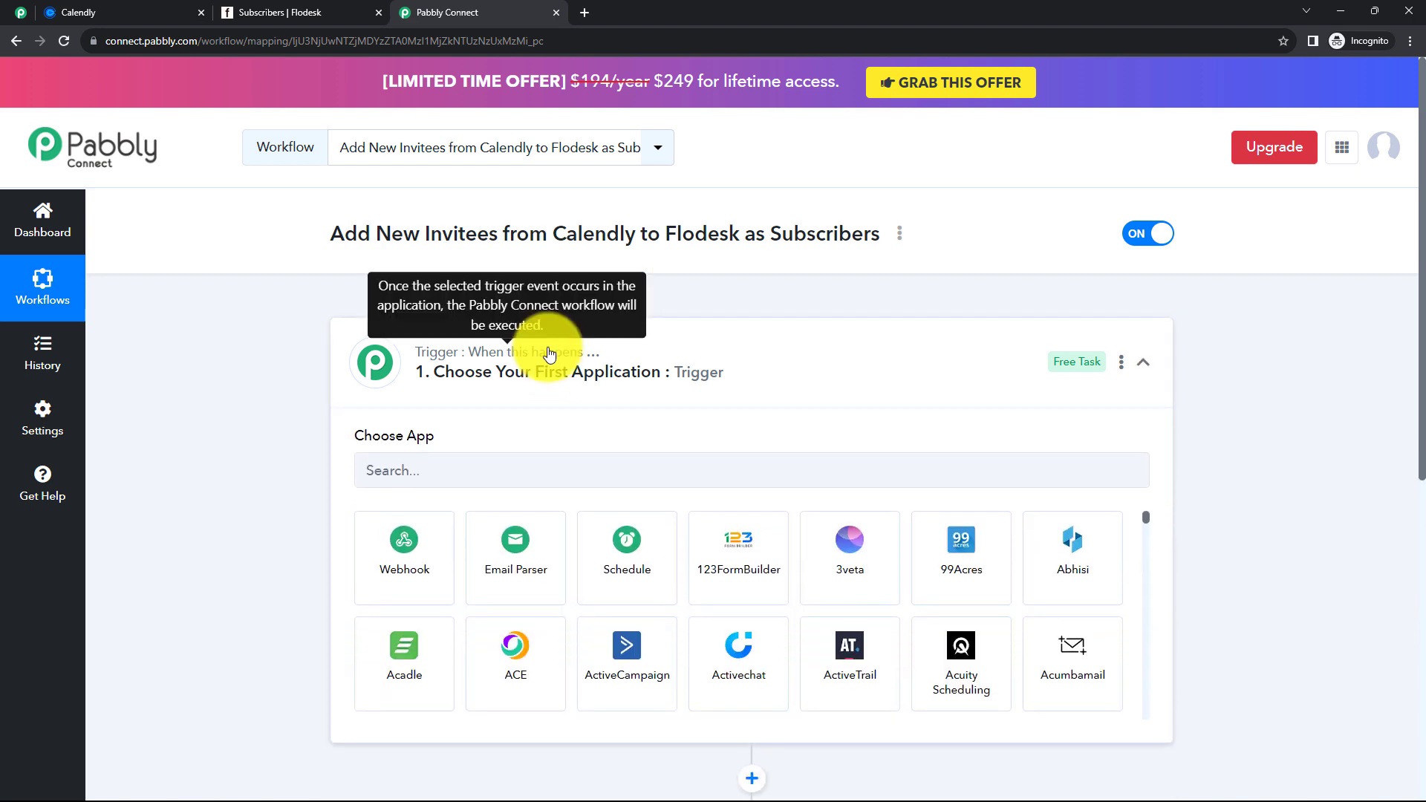
click(548, 352)
click(543, 519)
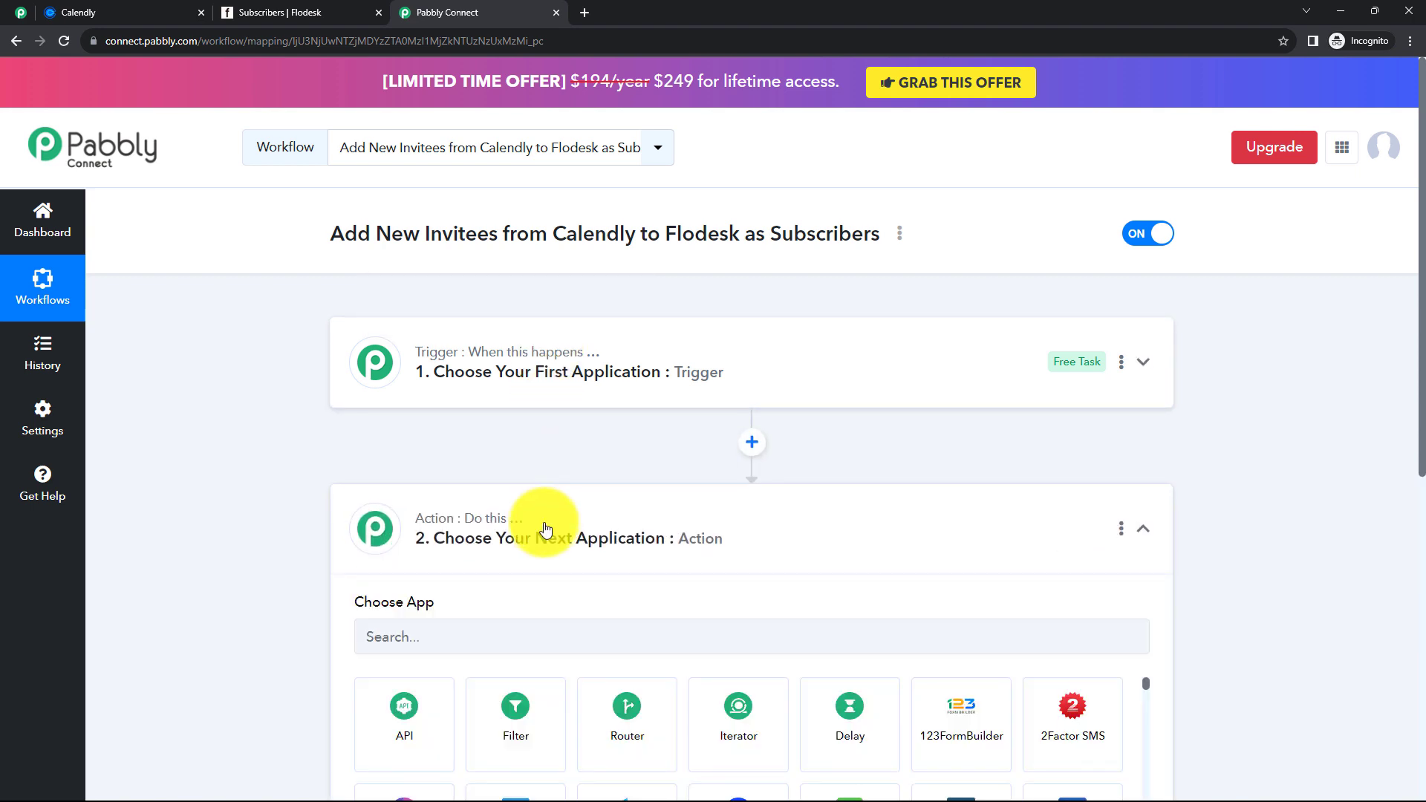
click(546, 529)
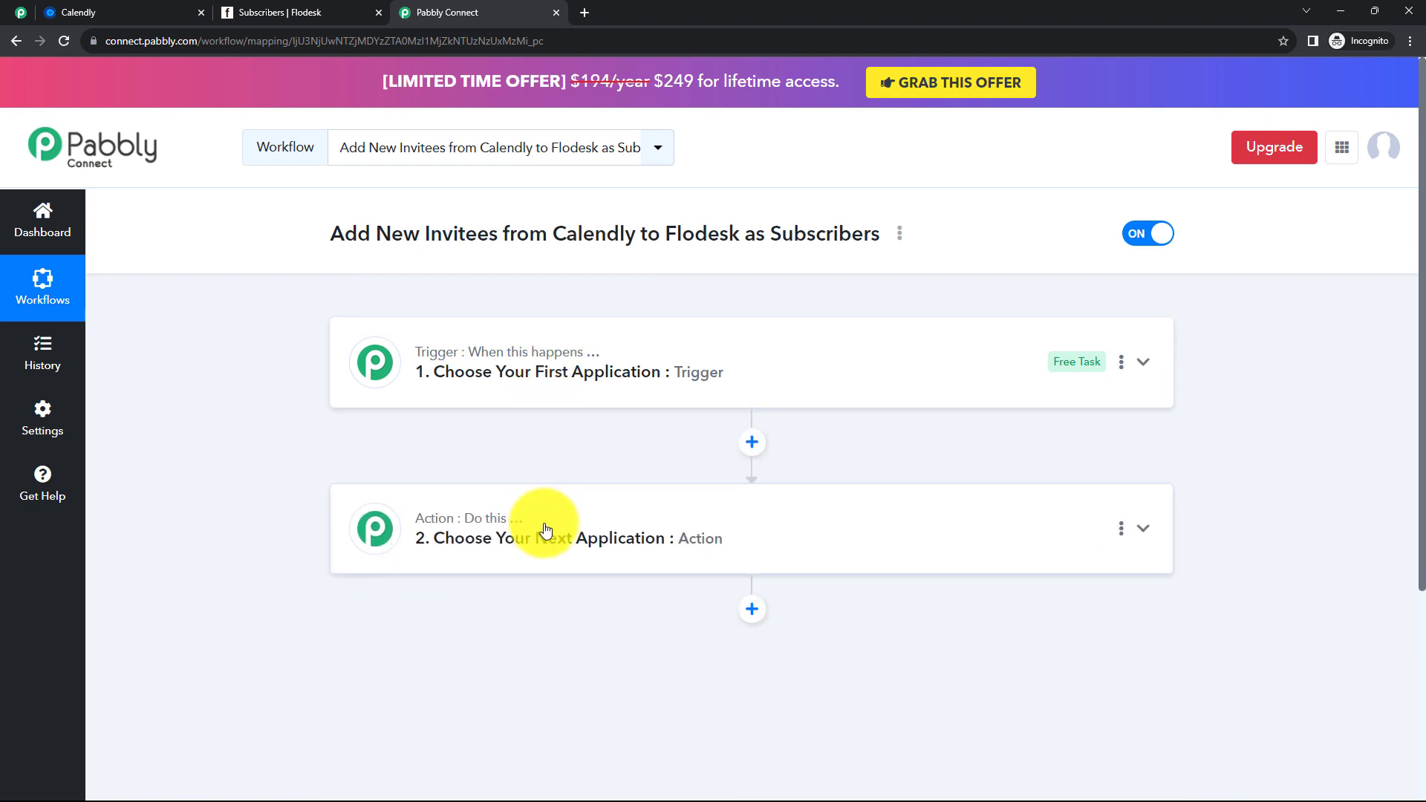
click(528, 396)
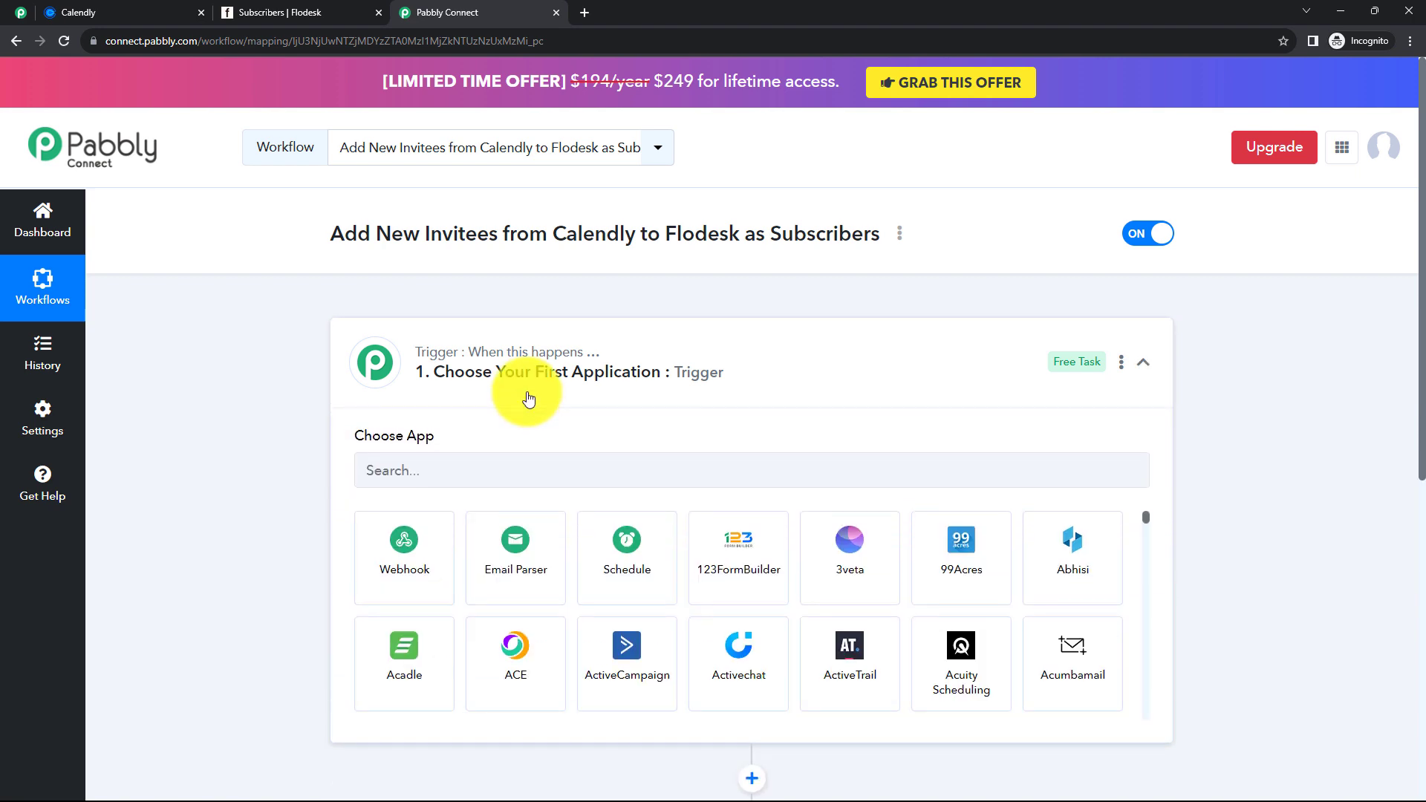
click(529, 399)
click(551, 536)
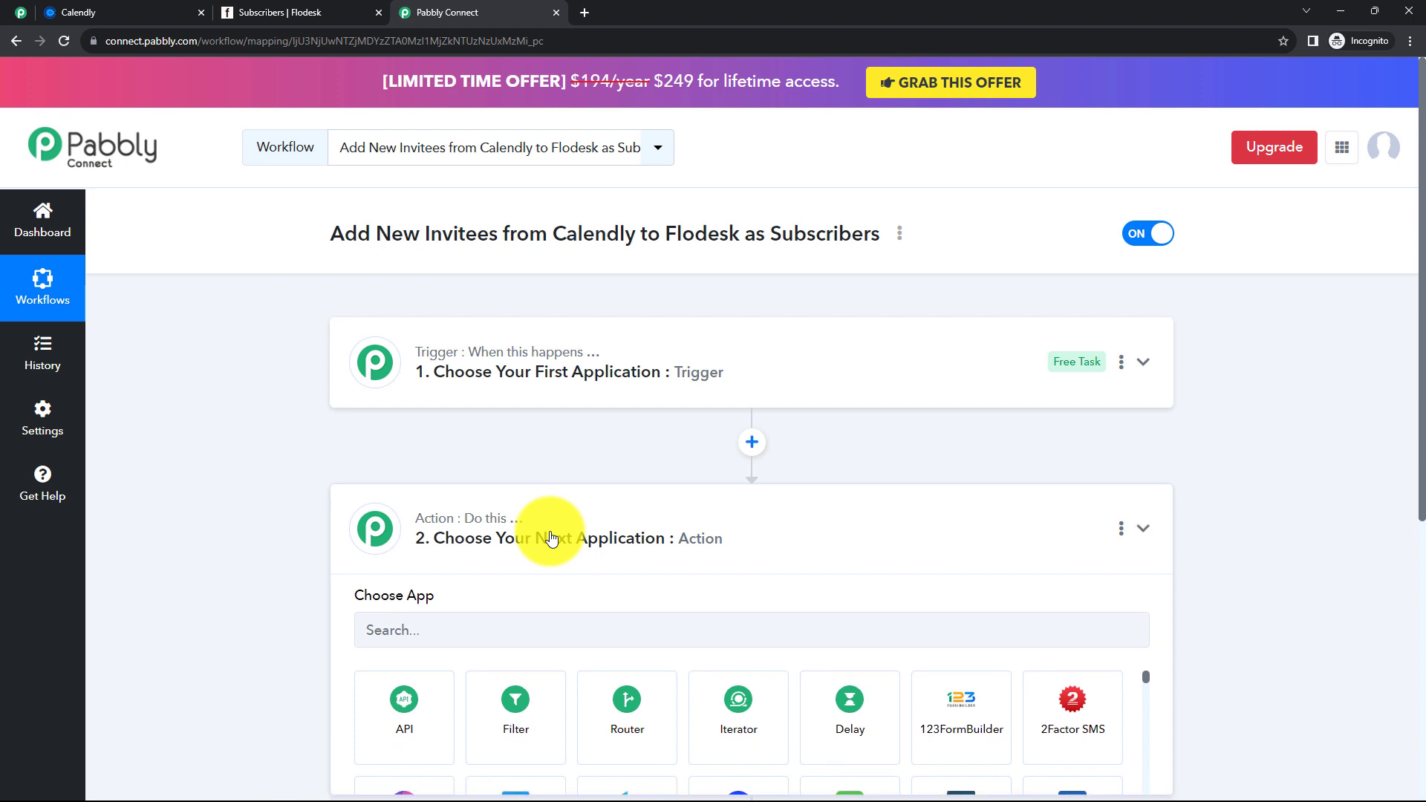
click(541, 527)
click(526, 384)
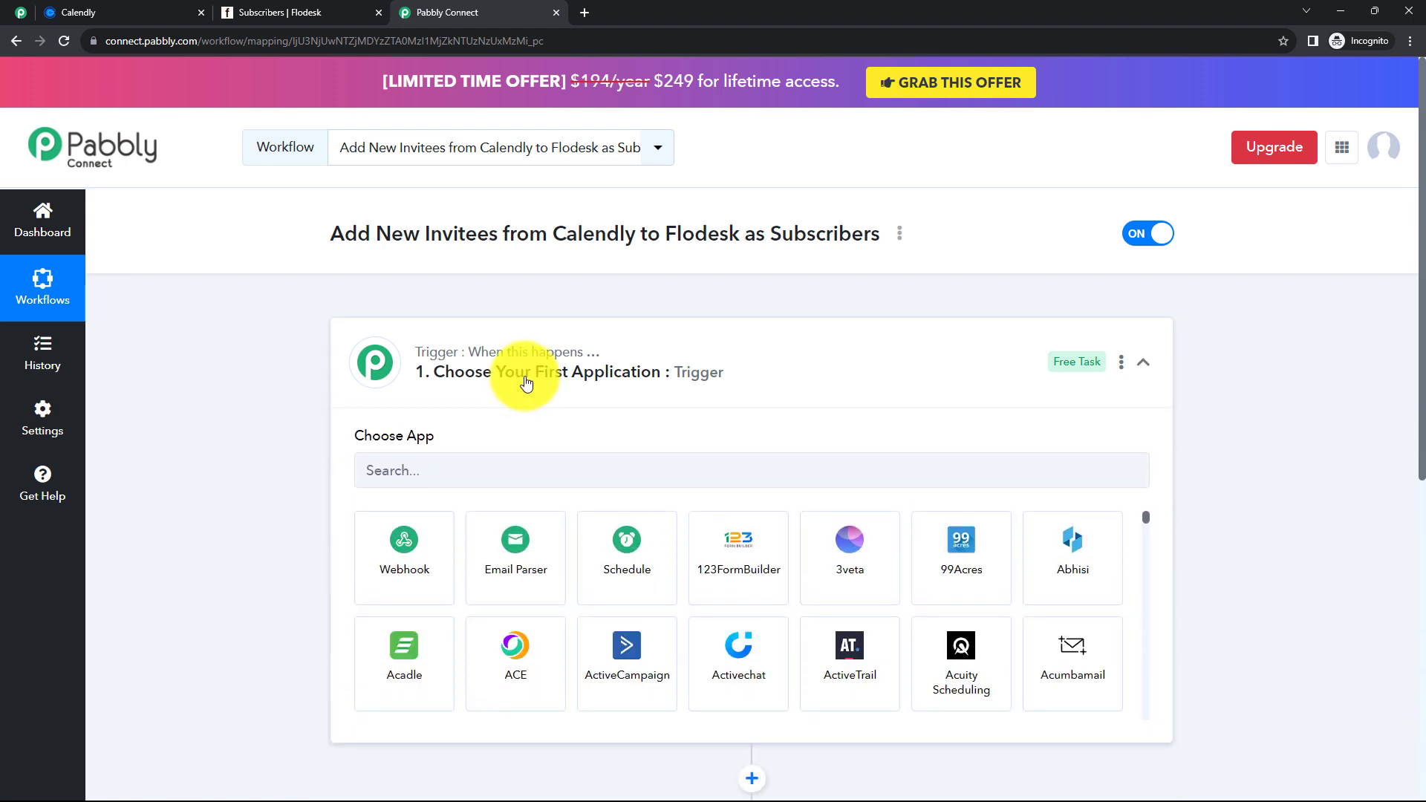
click(478, 465)
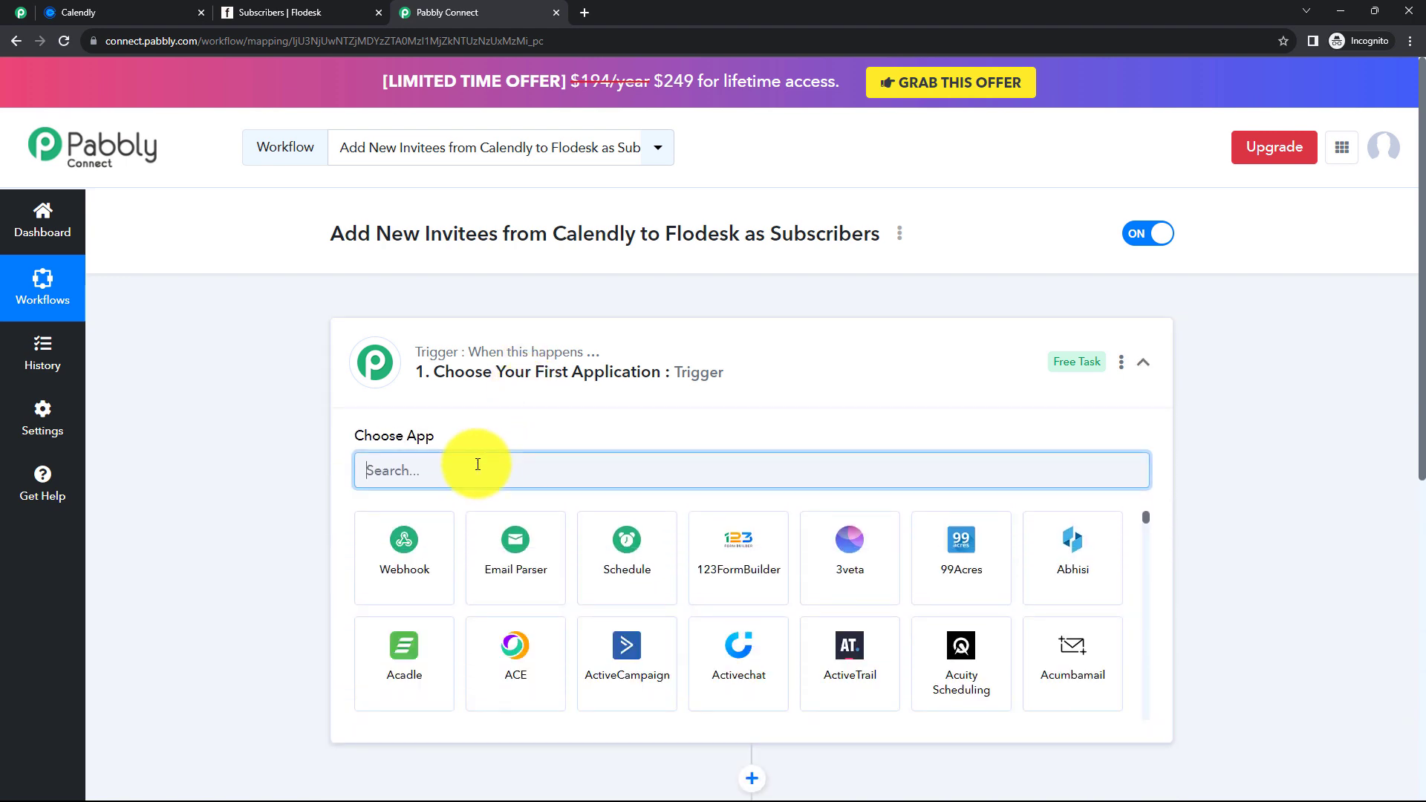
- Set the trigger to Calendly with the Invitee Created (User) event, ready to connect
text(Cale)
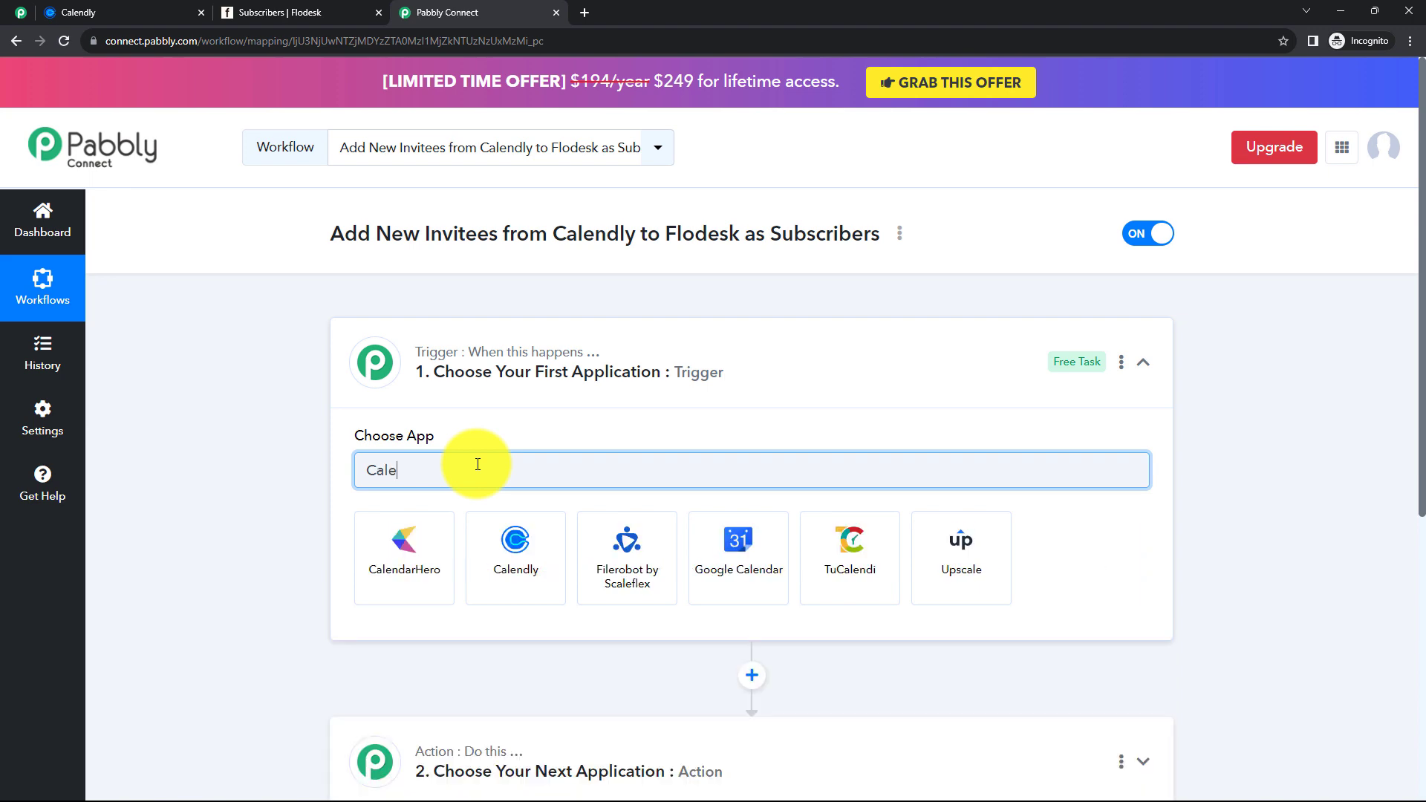
text(ndly)
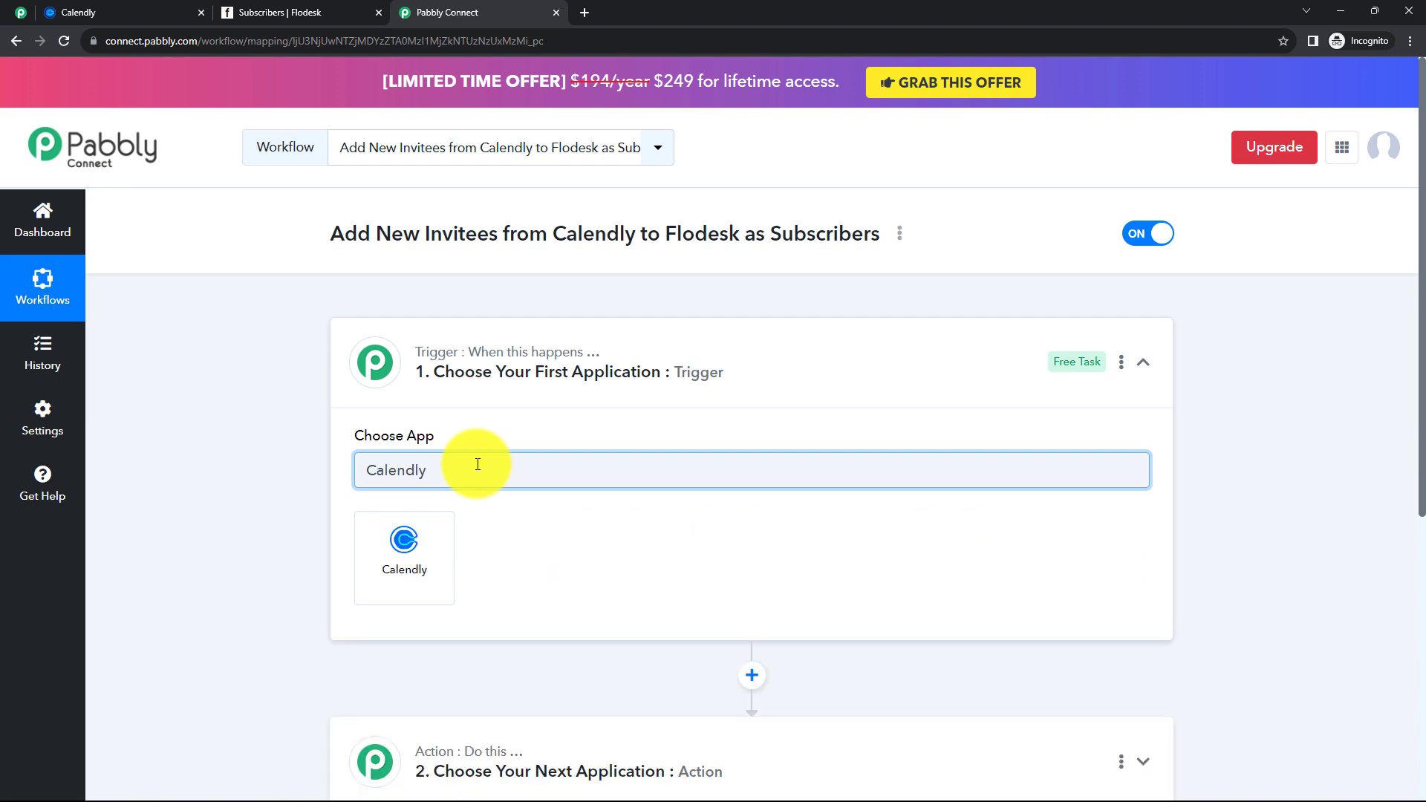
click(426, 534)
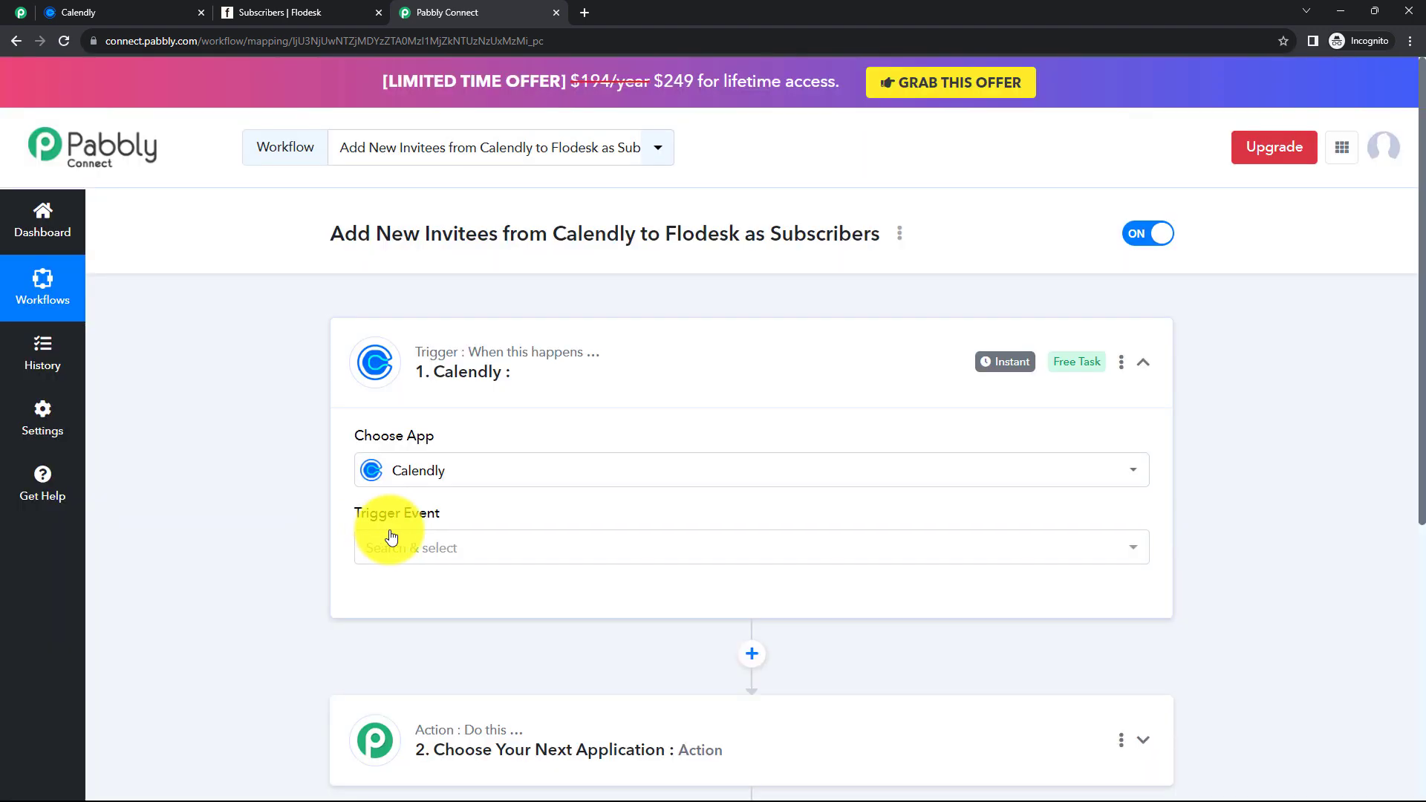
click(425, 548)
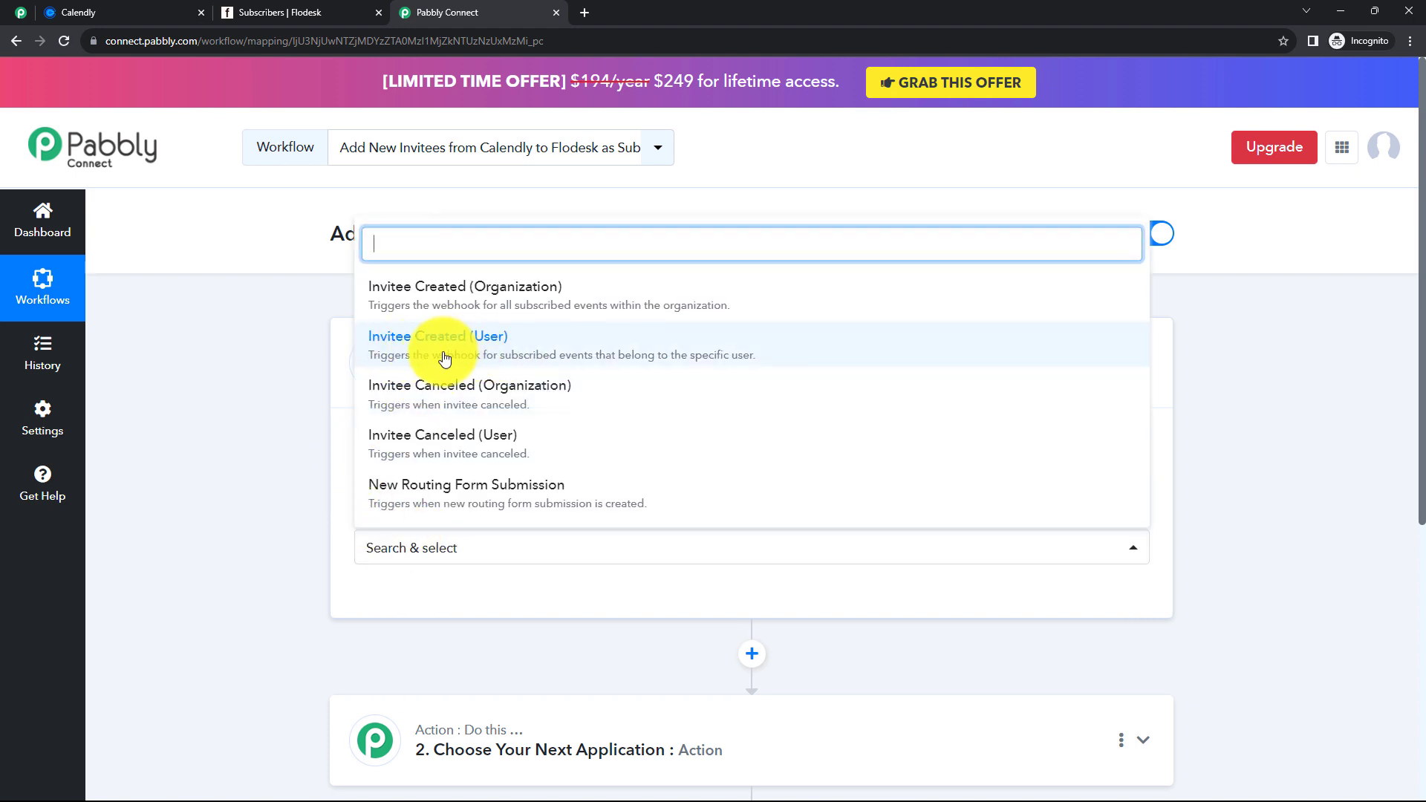
click(502, 354)
click(408, 603)
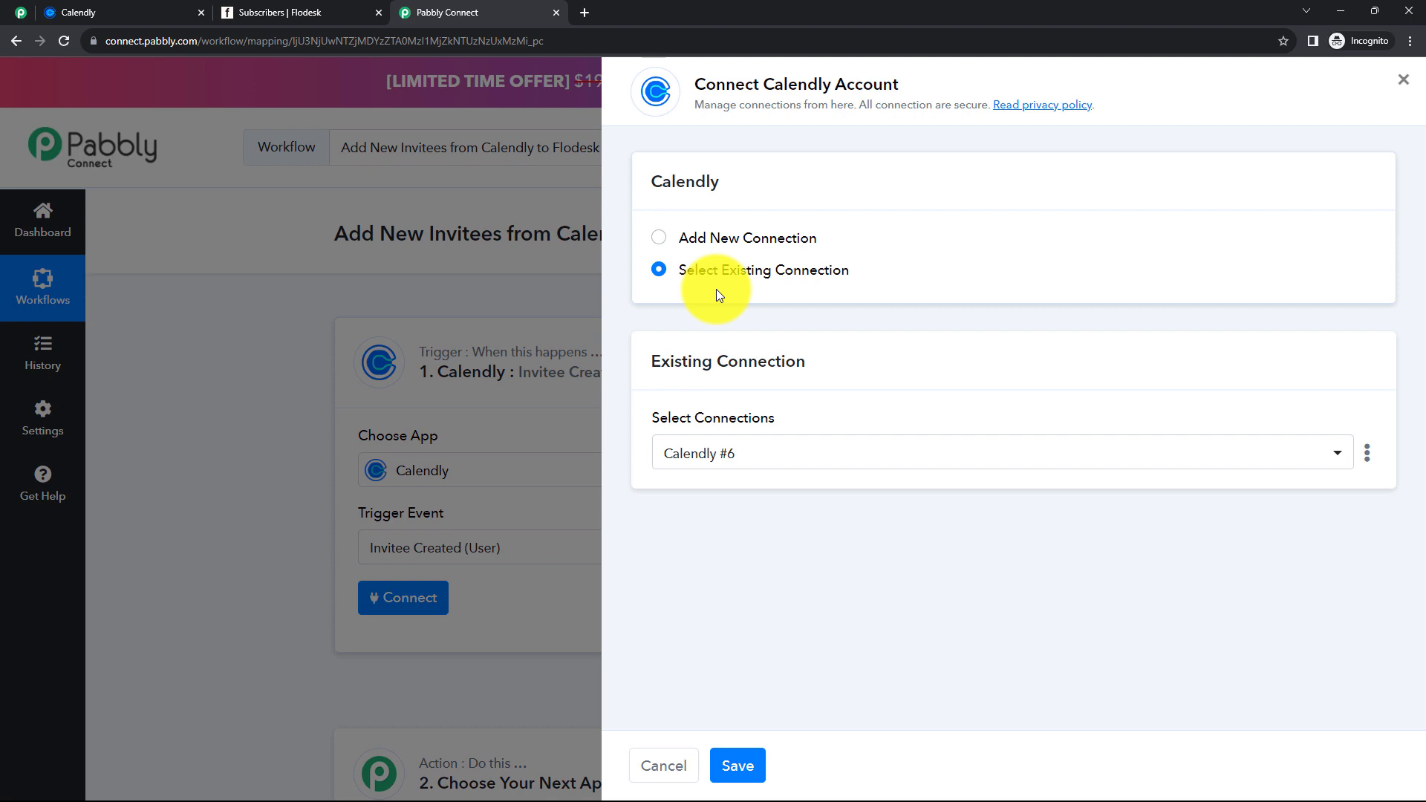
- Add a new Calendly connection and authorize the account with Pabbly Connect
click(660, 239)
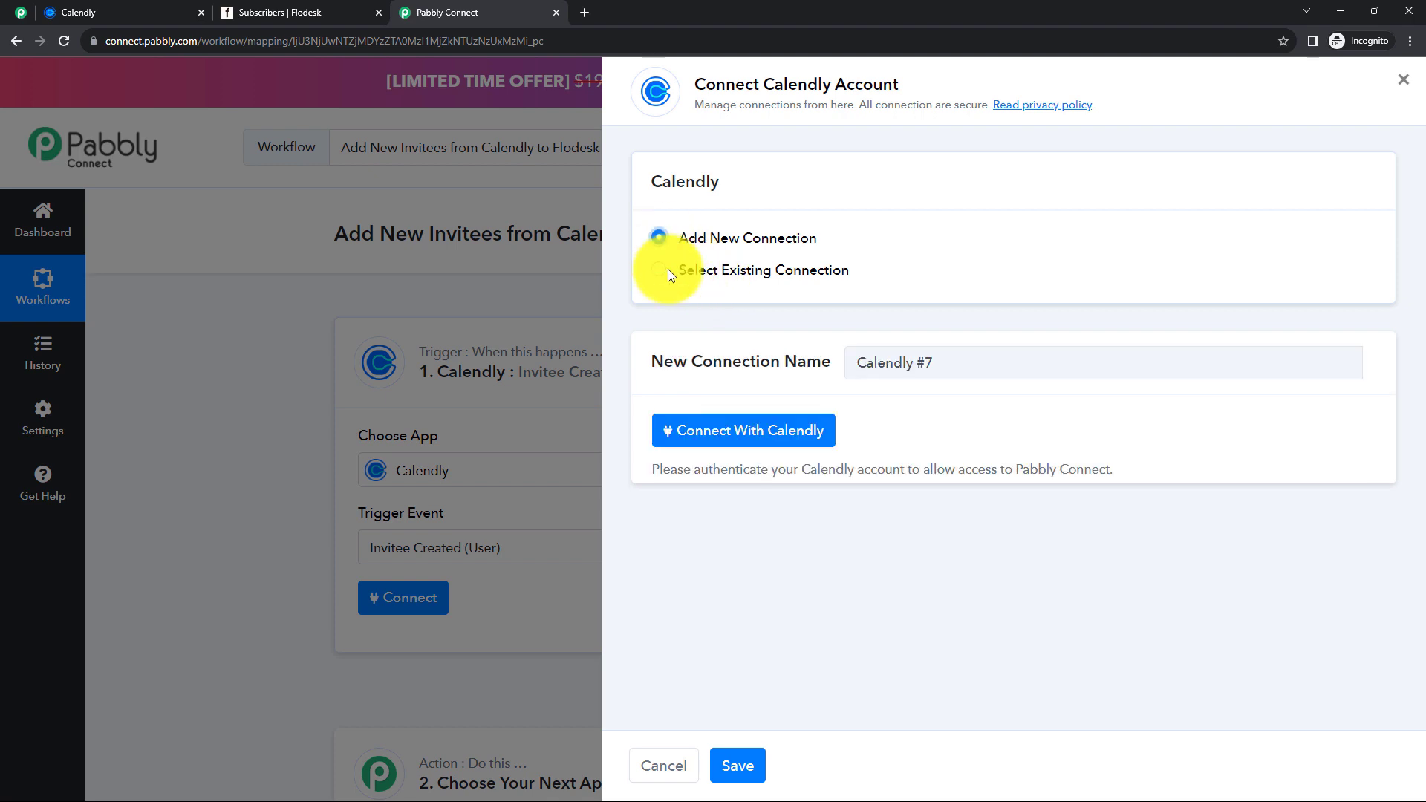
click(738, 439)
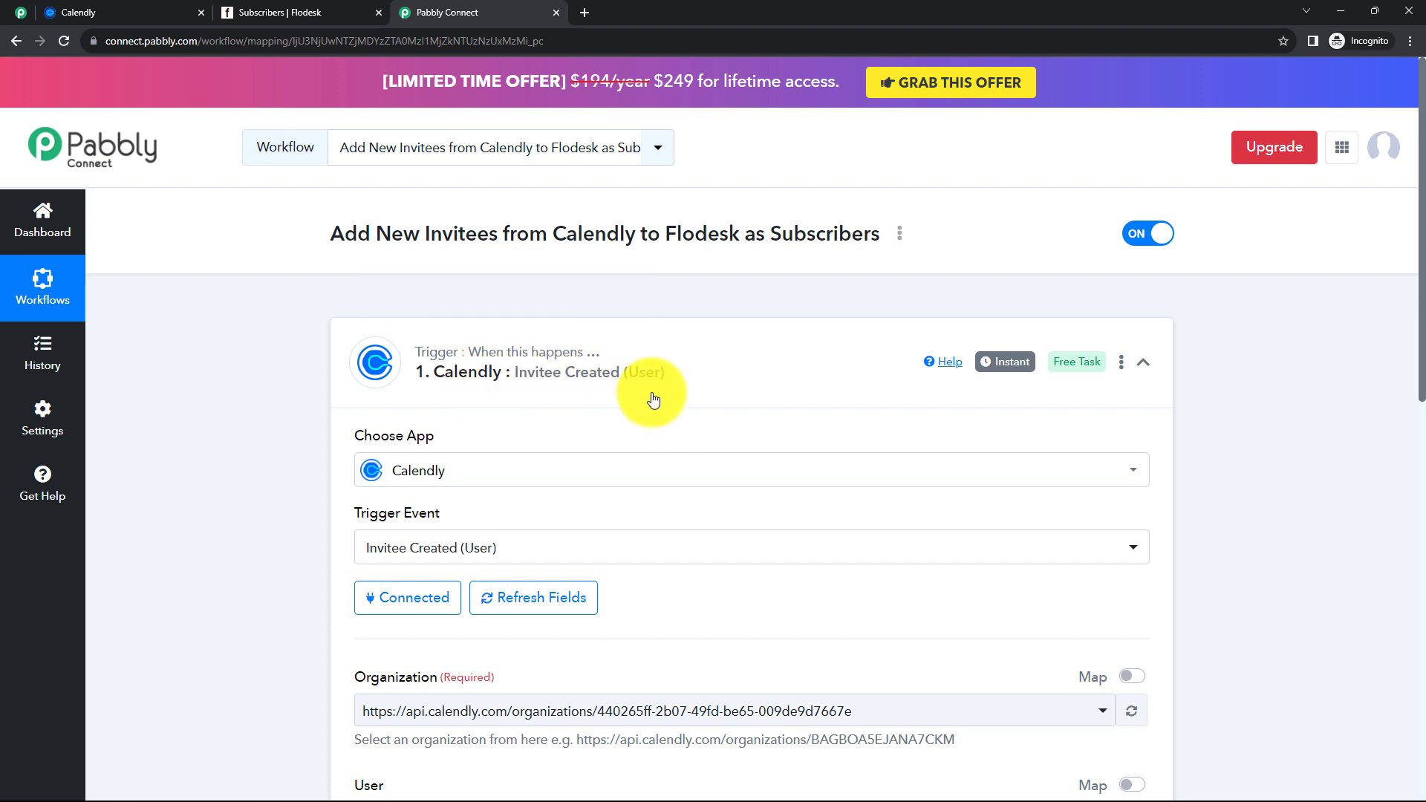
scroll(641, 403, down, 1)
scroll(641, 403, down, 3)
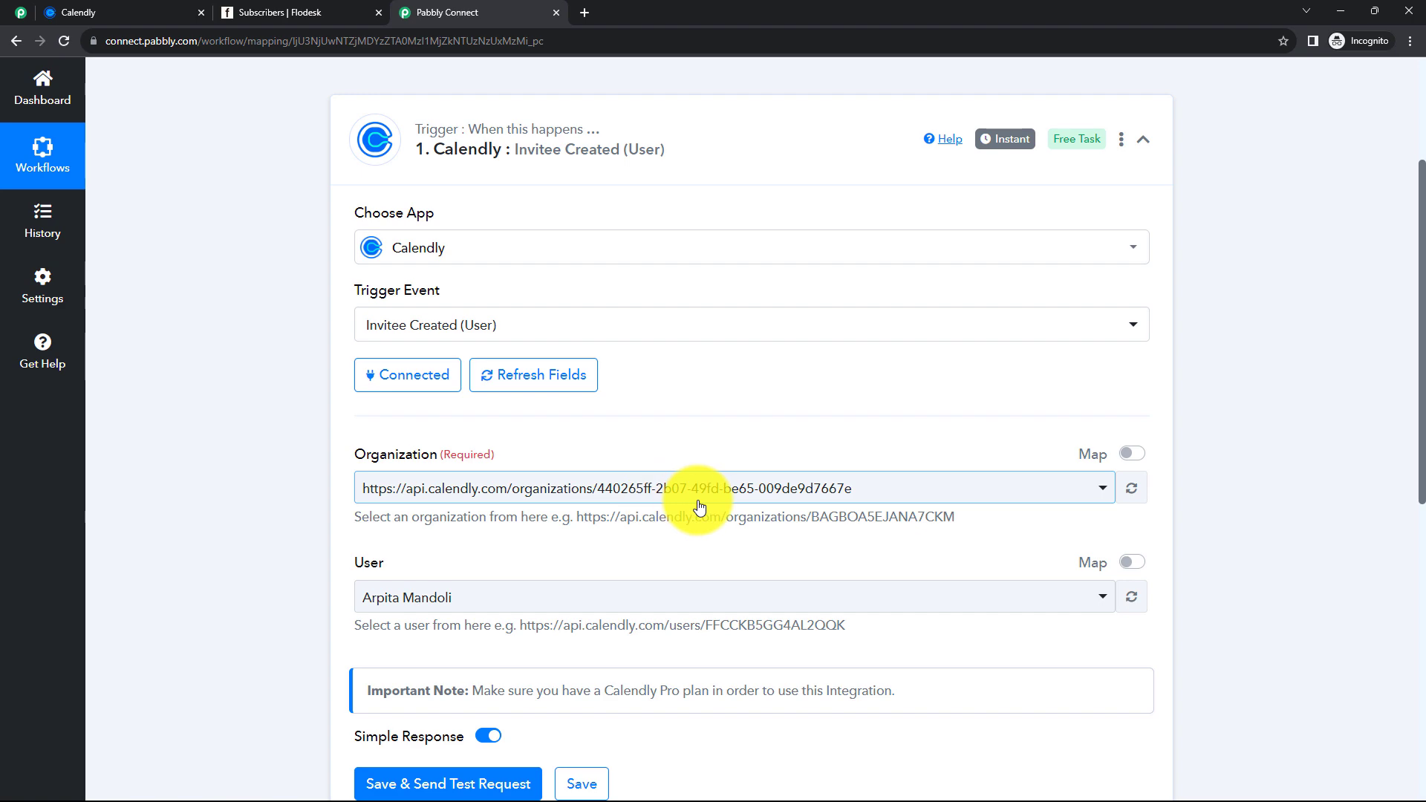
- Keep the account owner as the Calendly user, then save and send a test request
click(488, 609)
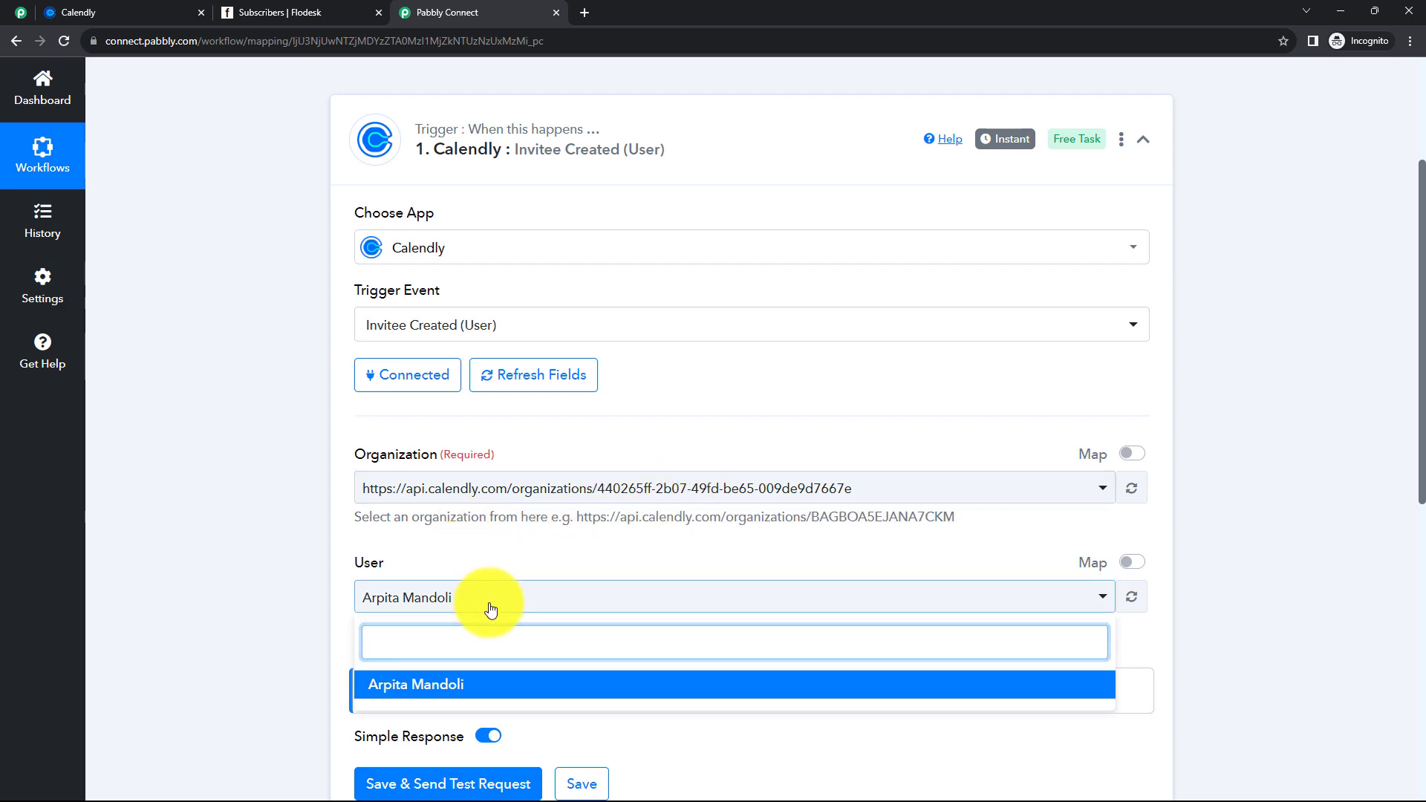
click(487, 608)
scroll(296, 563, down, 3)
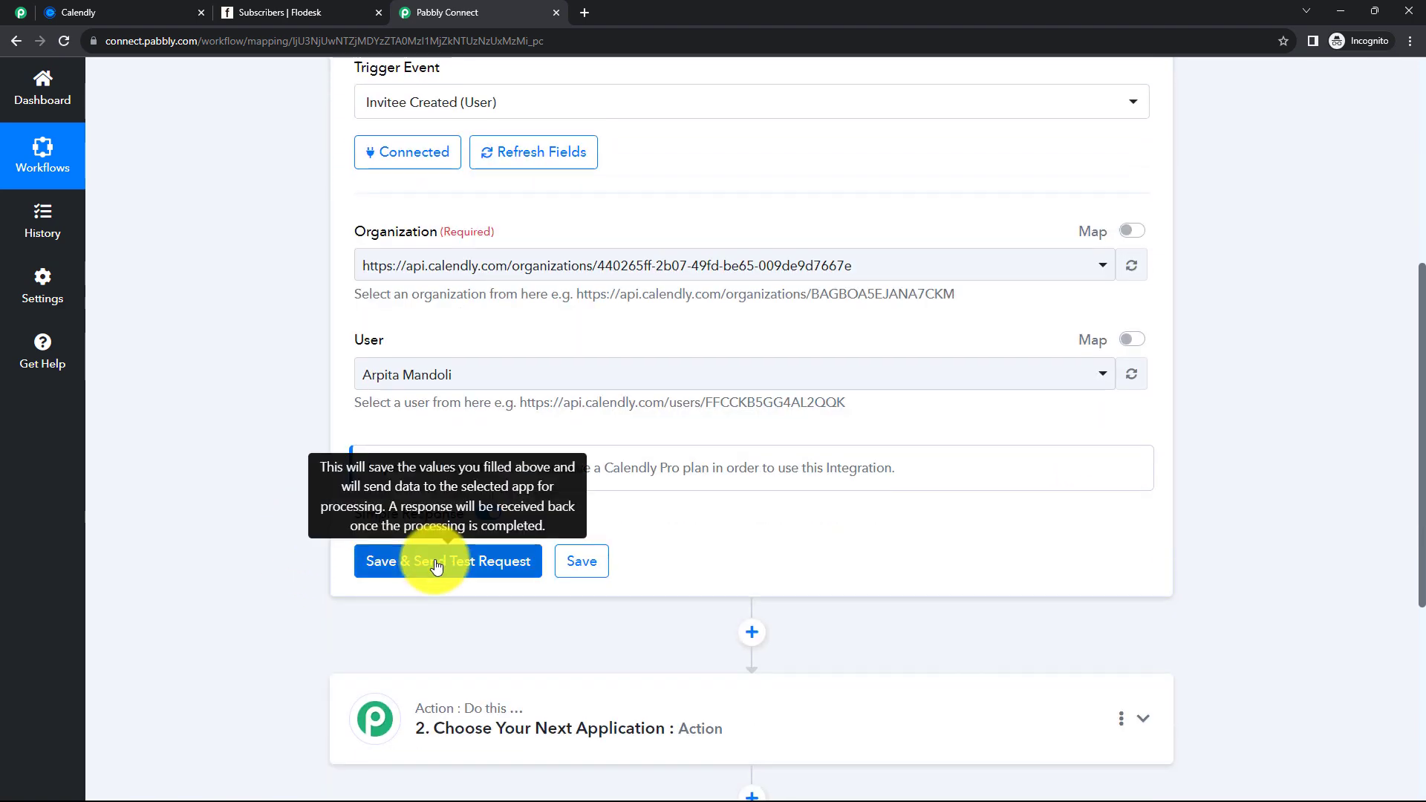
click(438, 558)
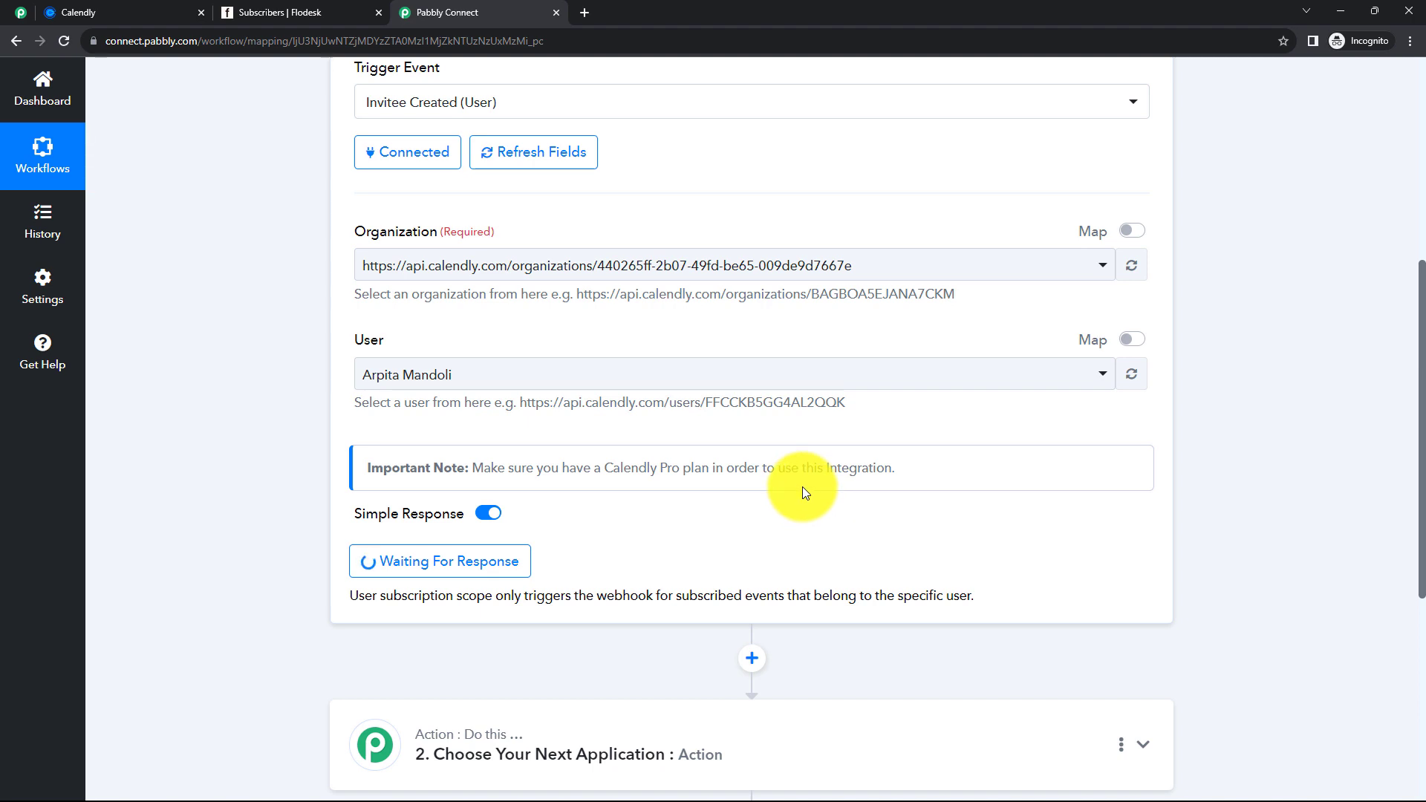
scroll(803, 490, up, 1)
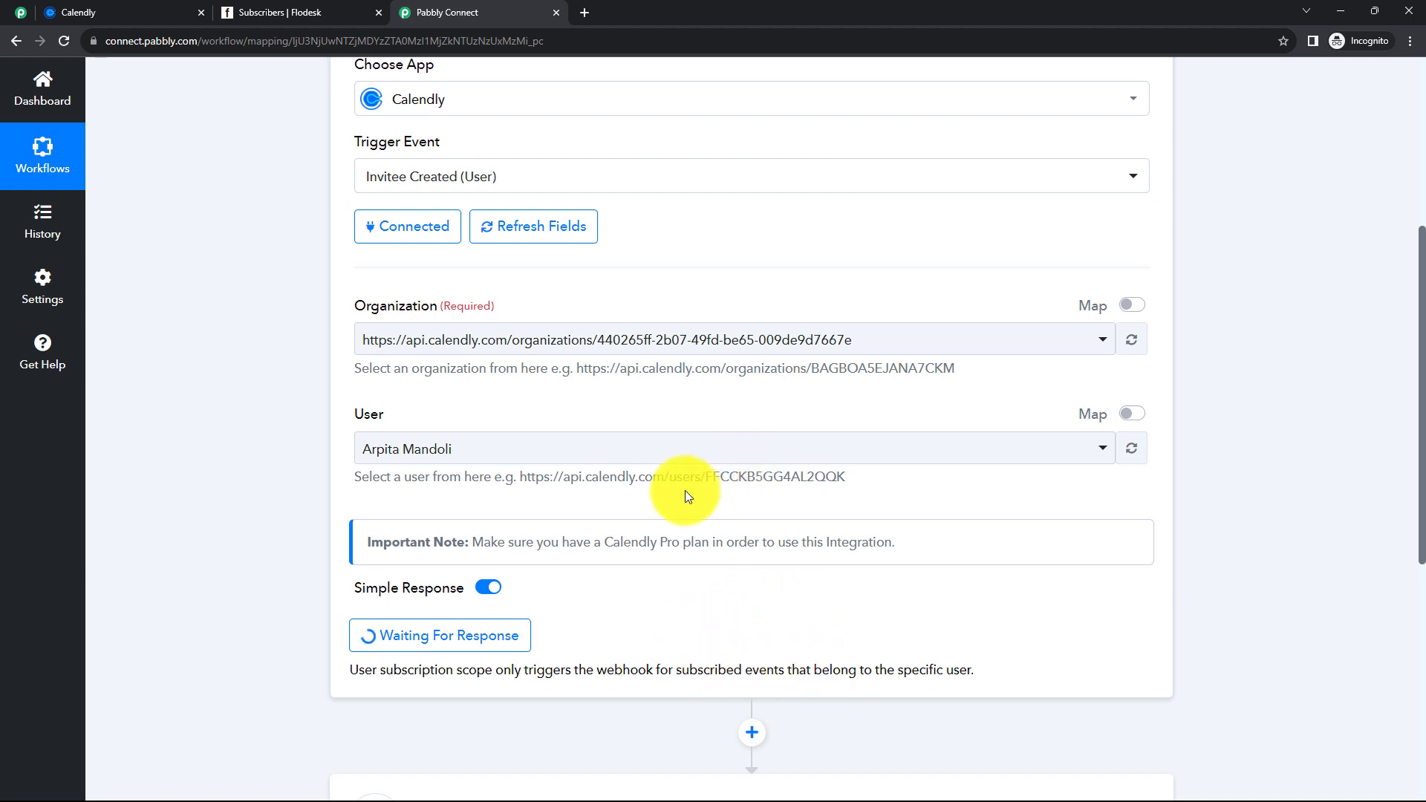
- In Calendly, book the Integration event for 10:00am on Monday, August 21, 2023
click(119, 9)
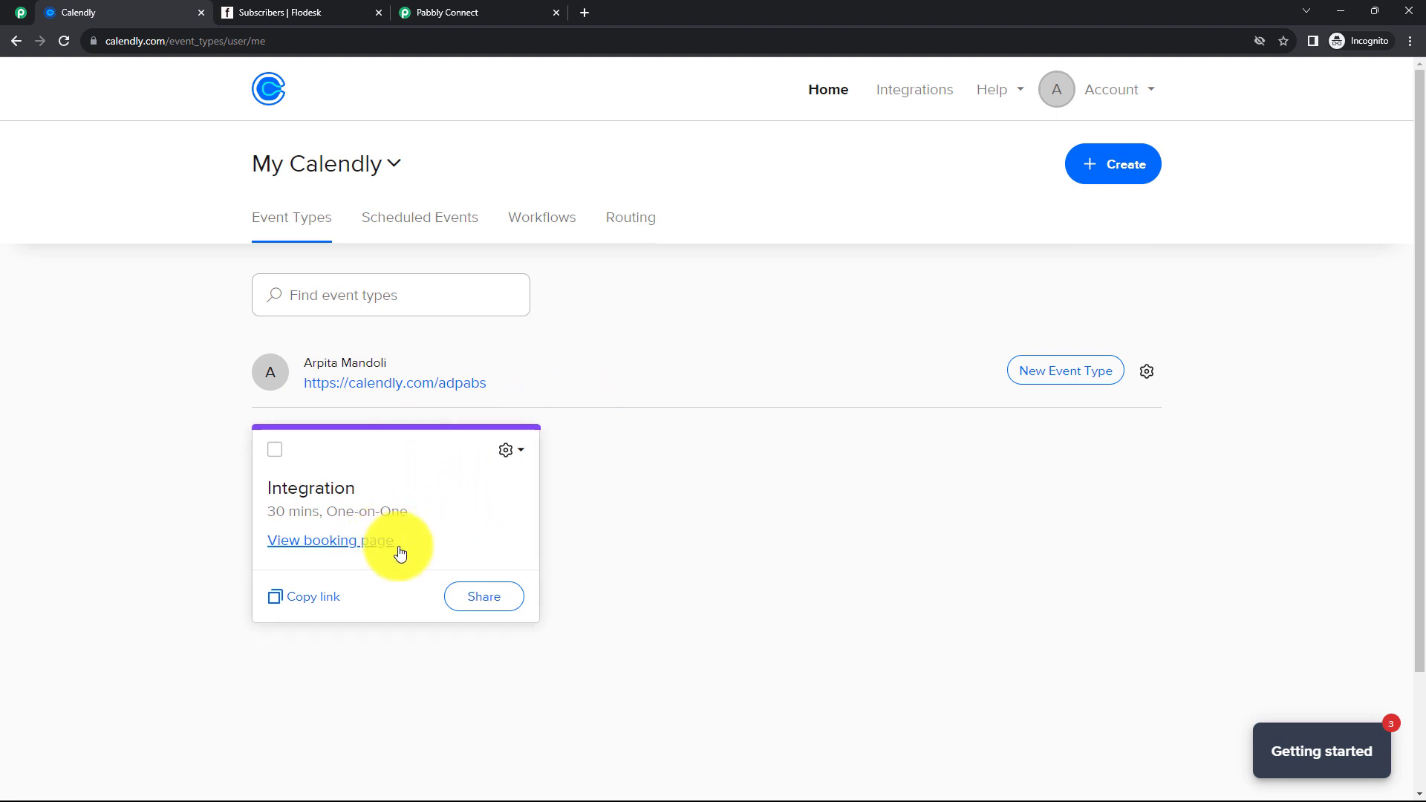
click(331, 553)
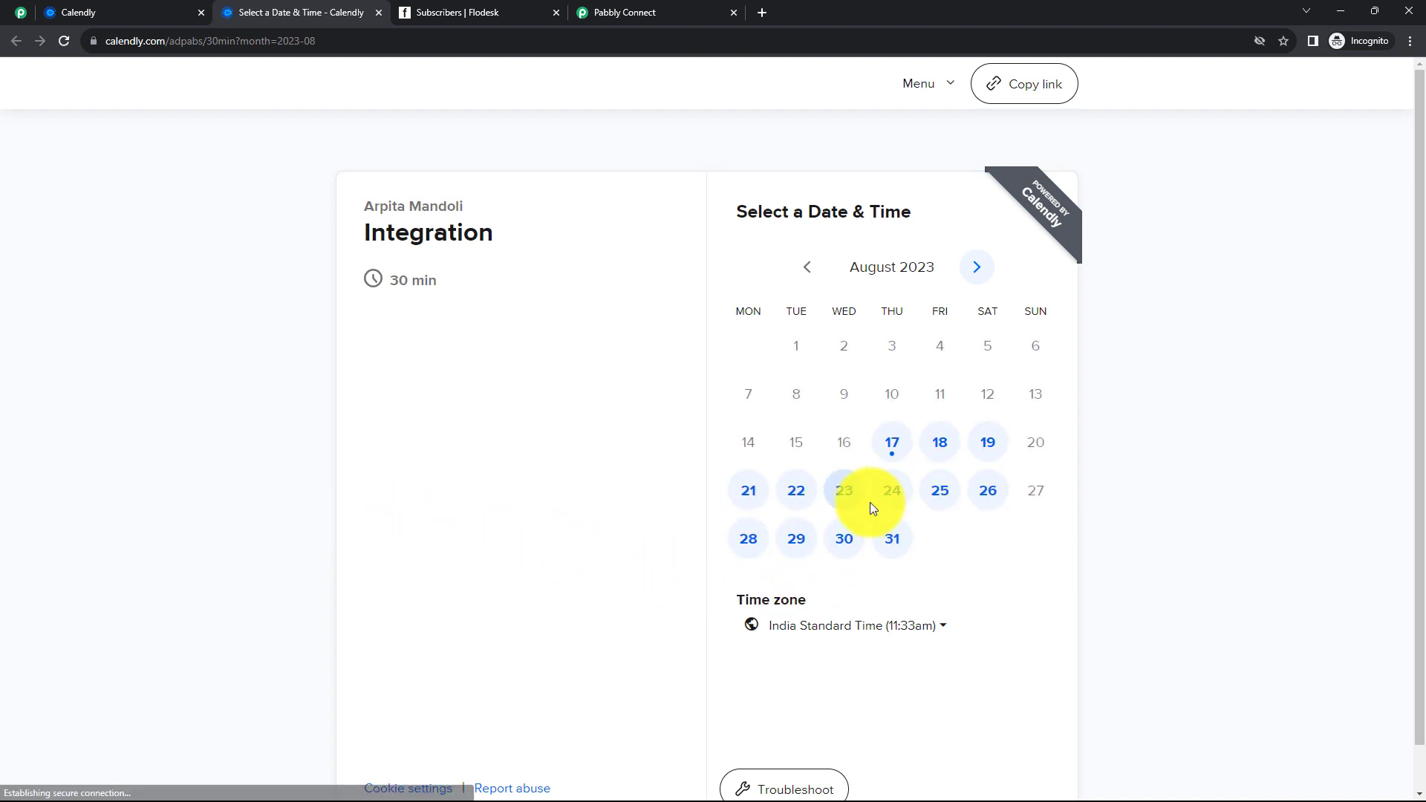
click(748, 498)
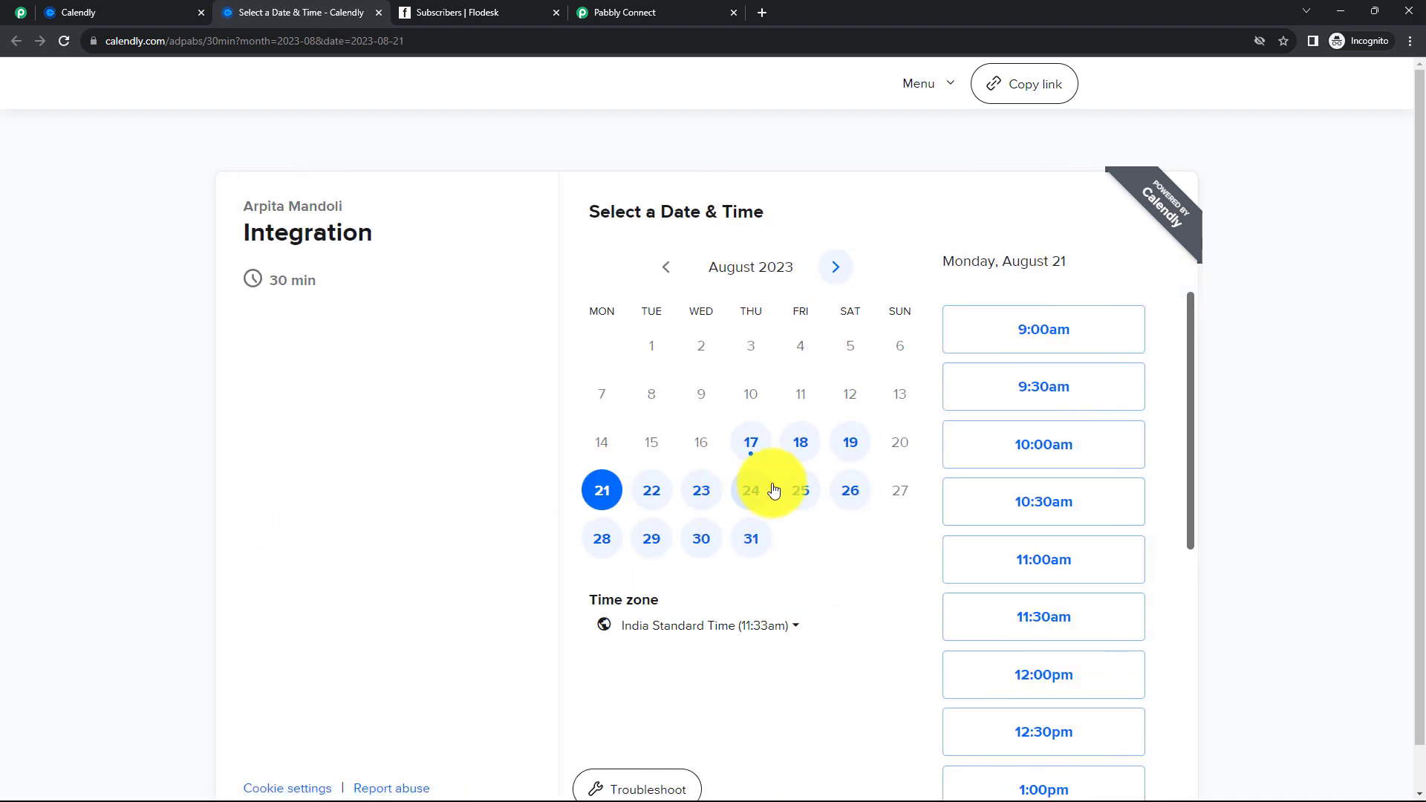
click(1038, 453)
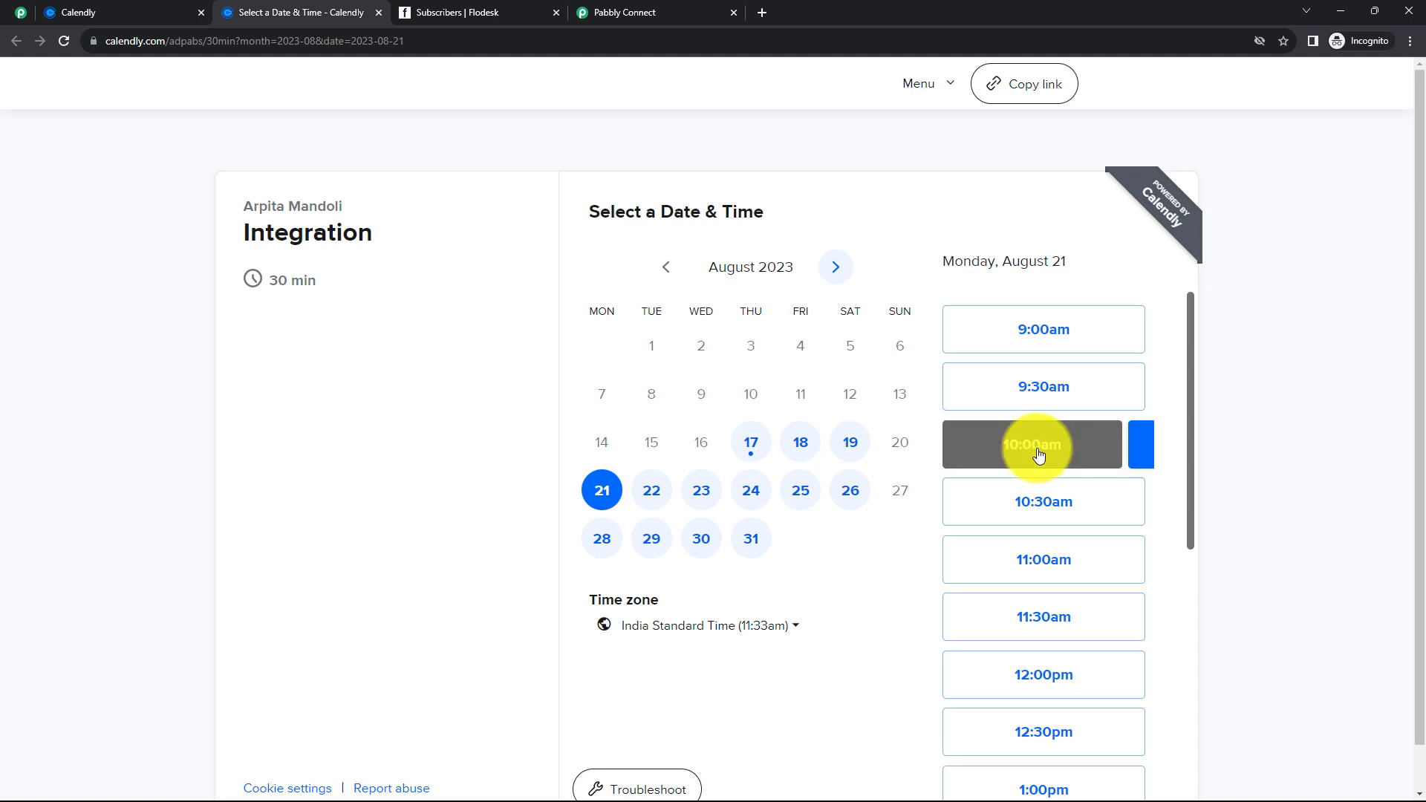
click(1098, 447)
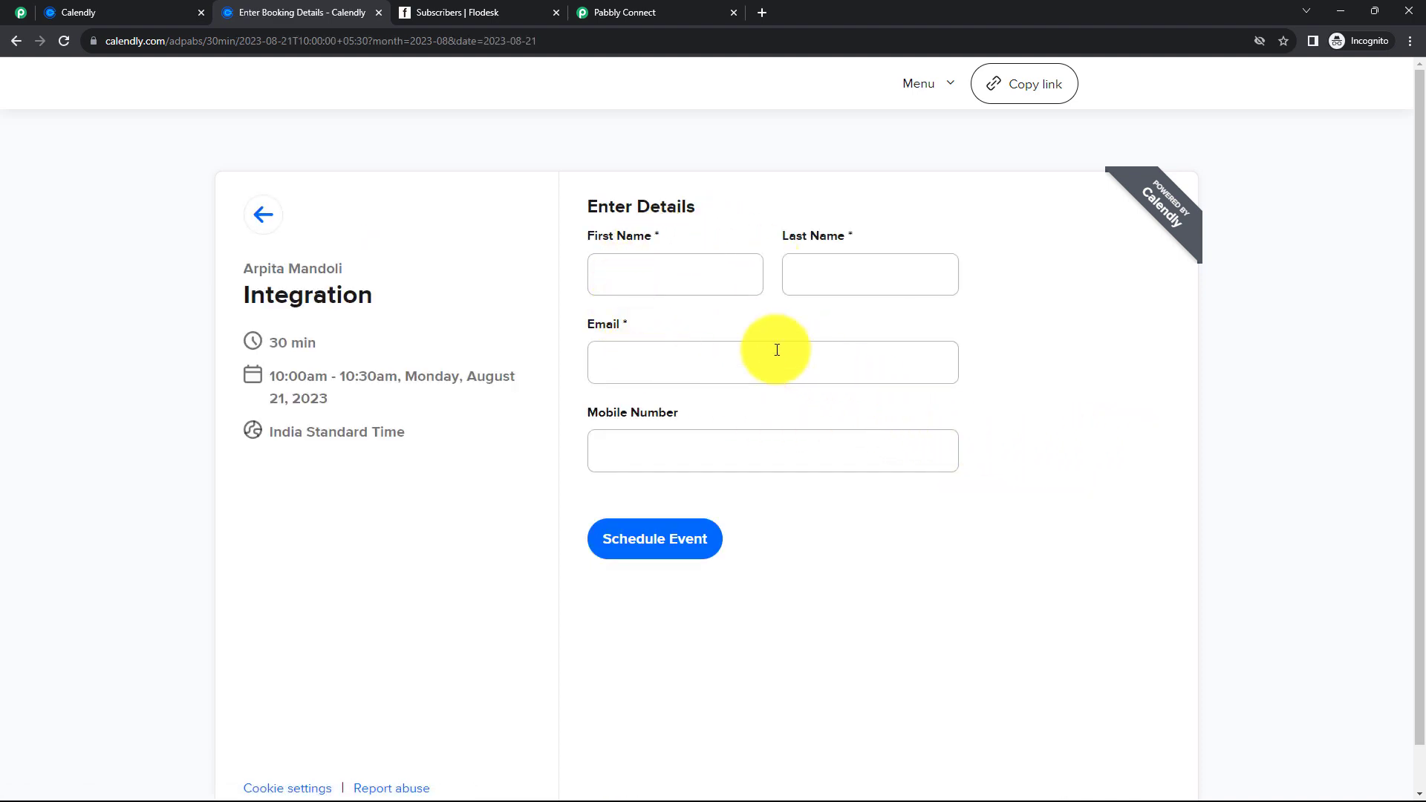
- Enter the invitee's first name, last name, email and mobile number, then schedule the event
click(641, 277)
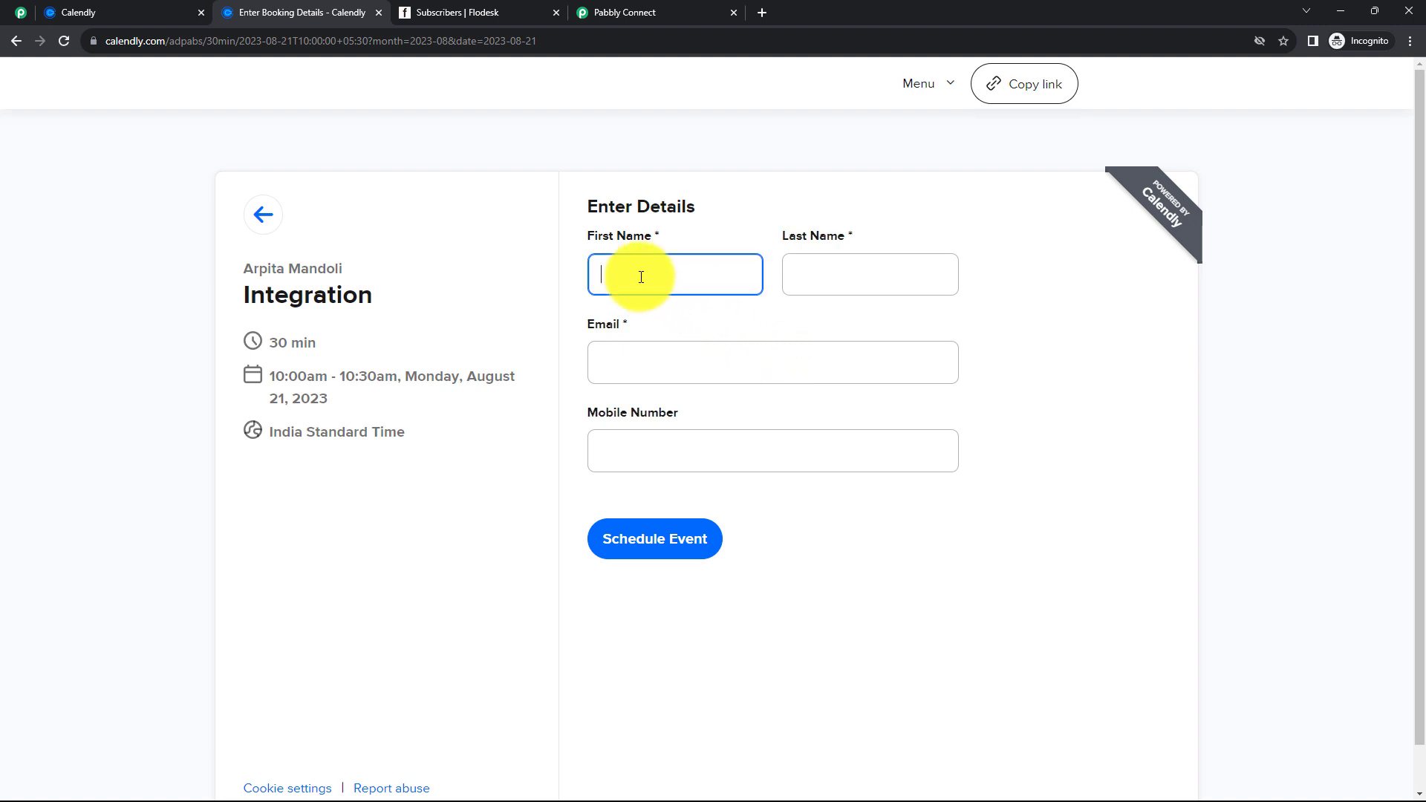
click(816, 274)
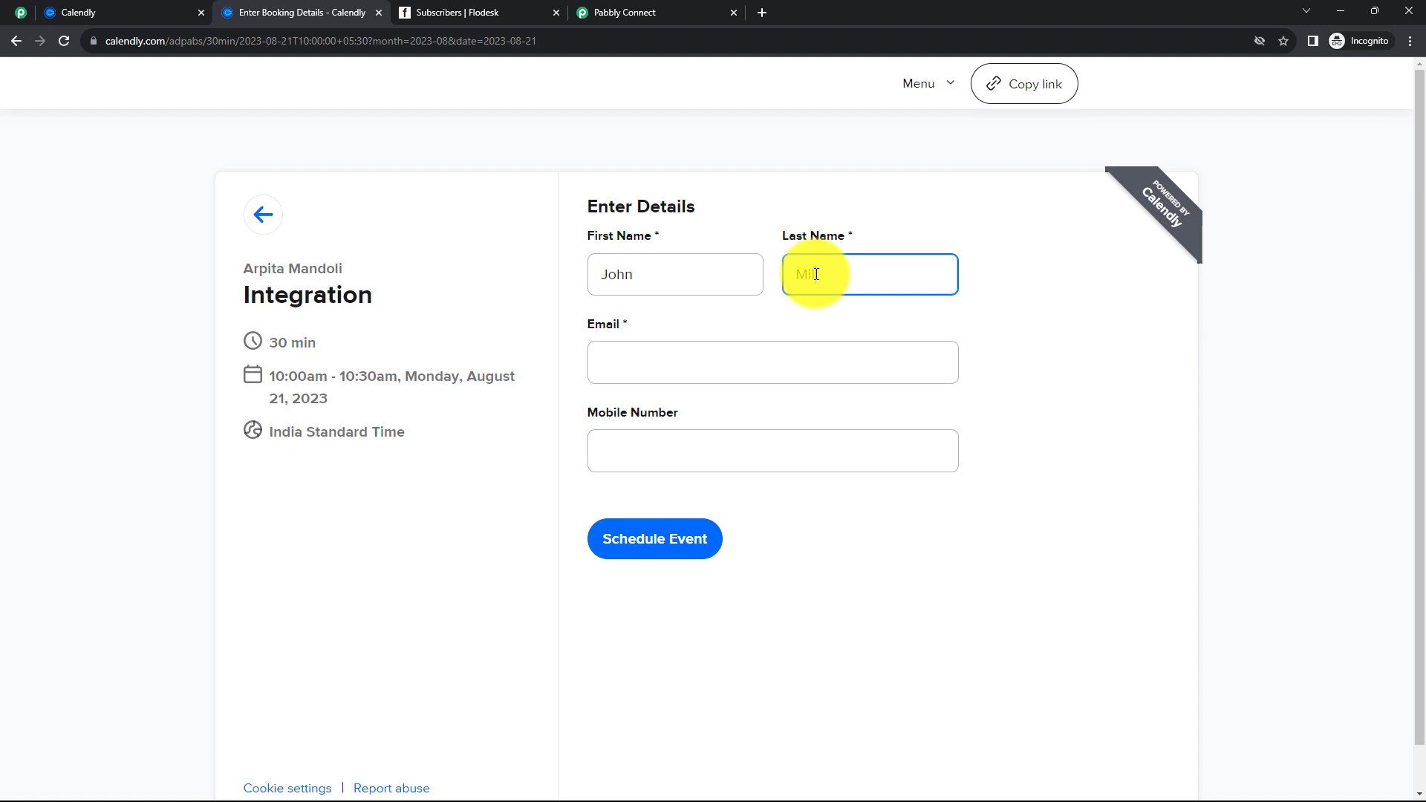
click(660, 367)
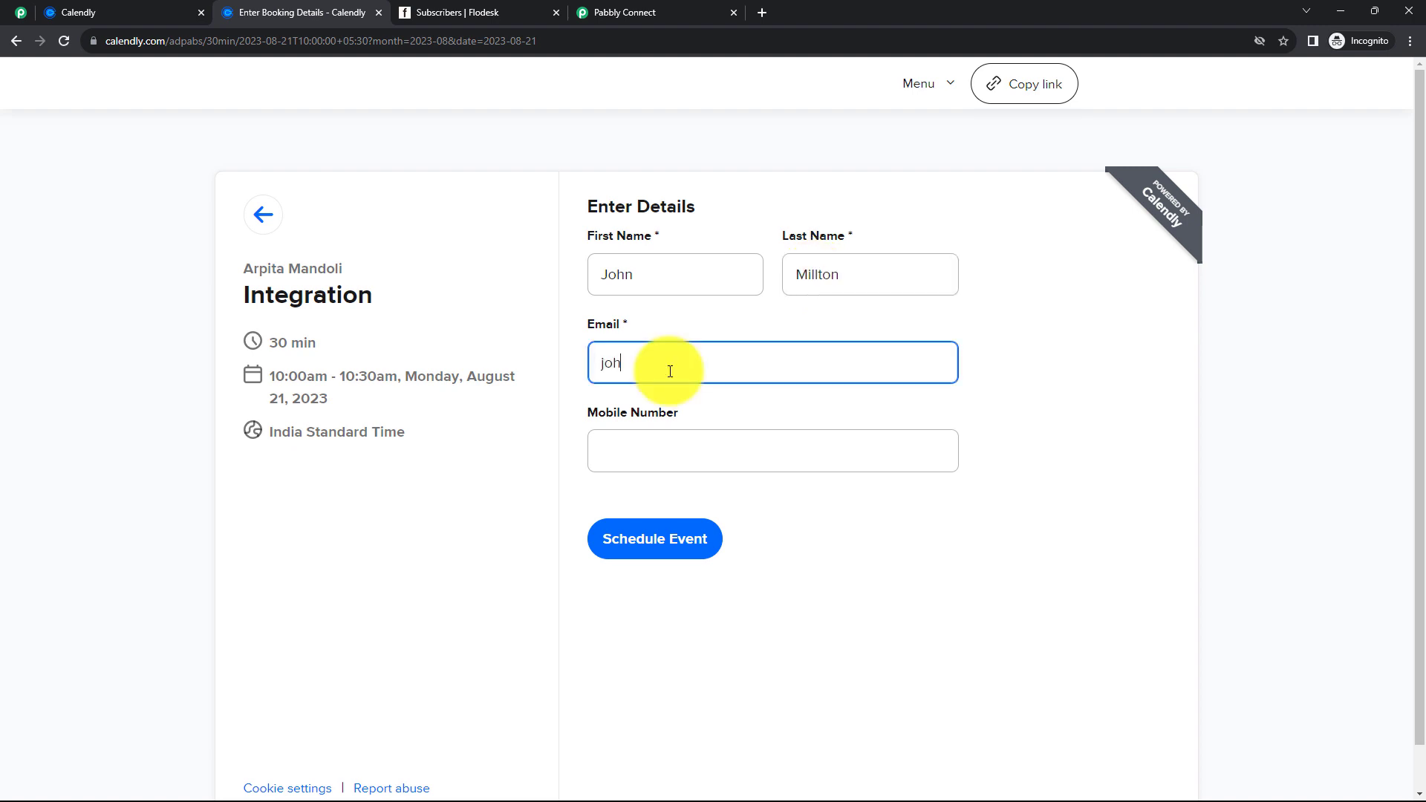
click(651, 460)
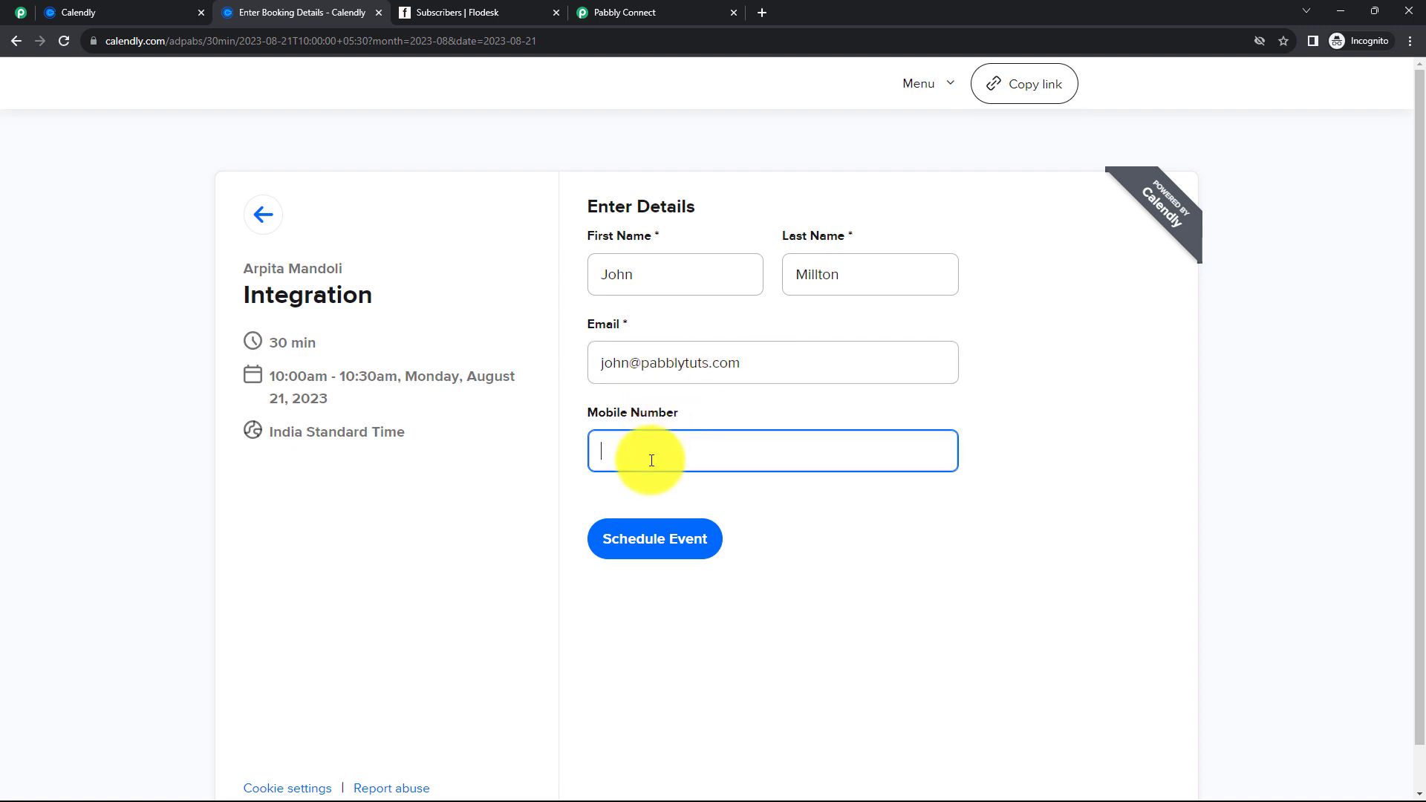
click(646, 542)
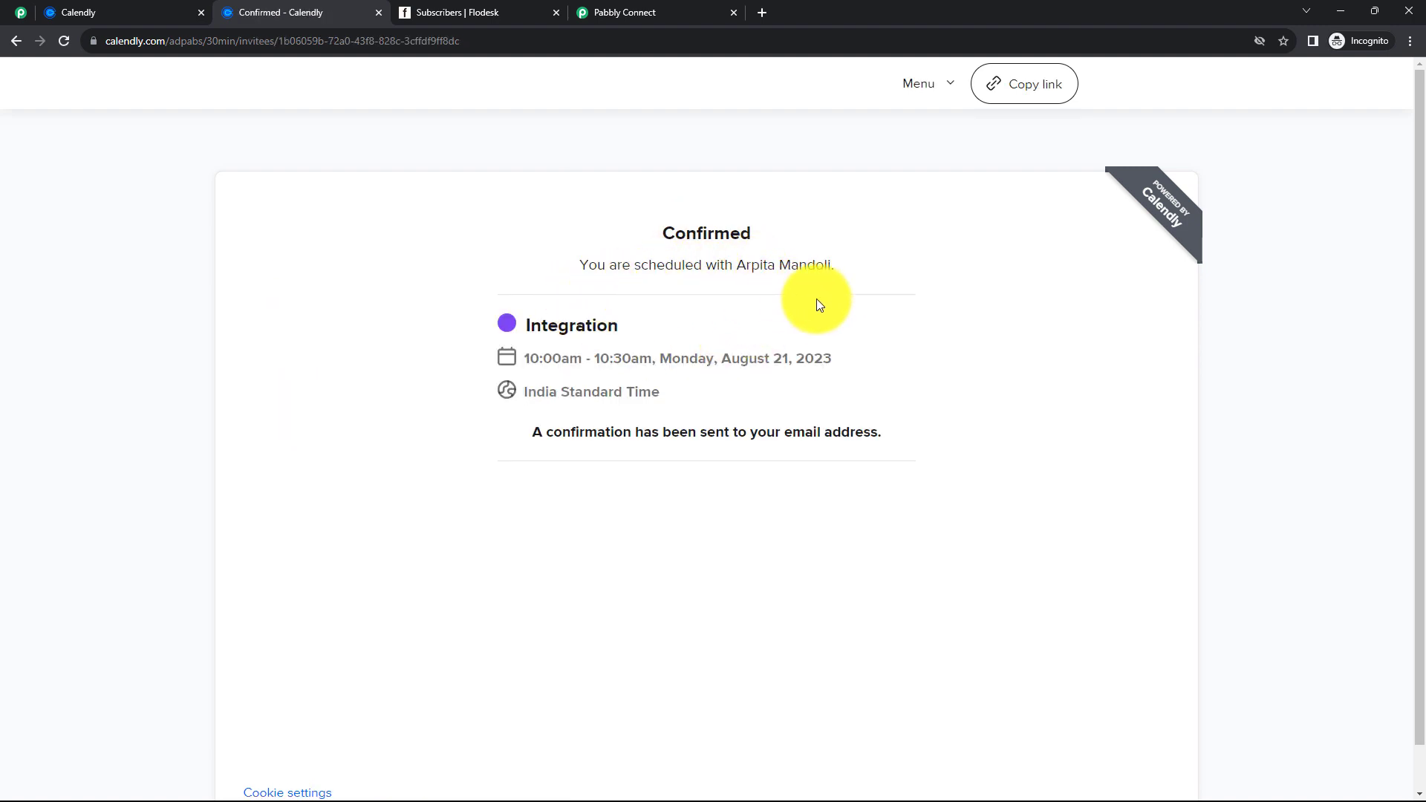
- Back in Pabbly Connect, review the captured invitee email, first name and last name
click(615, 19)
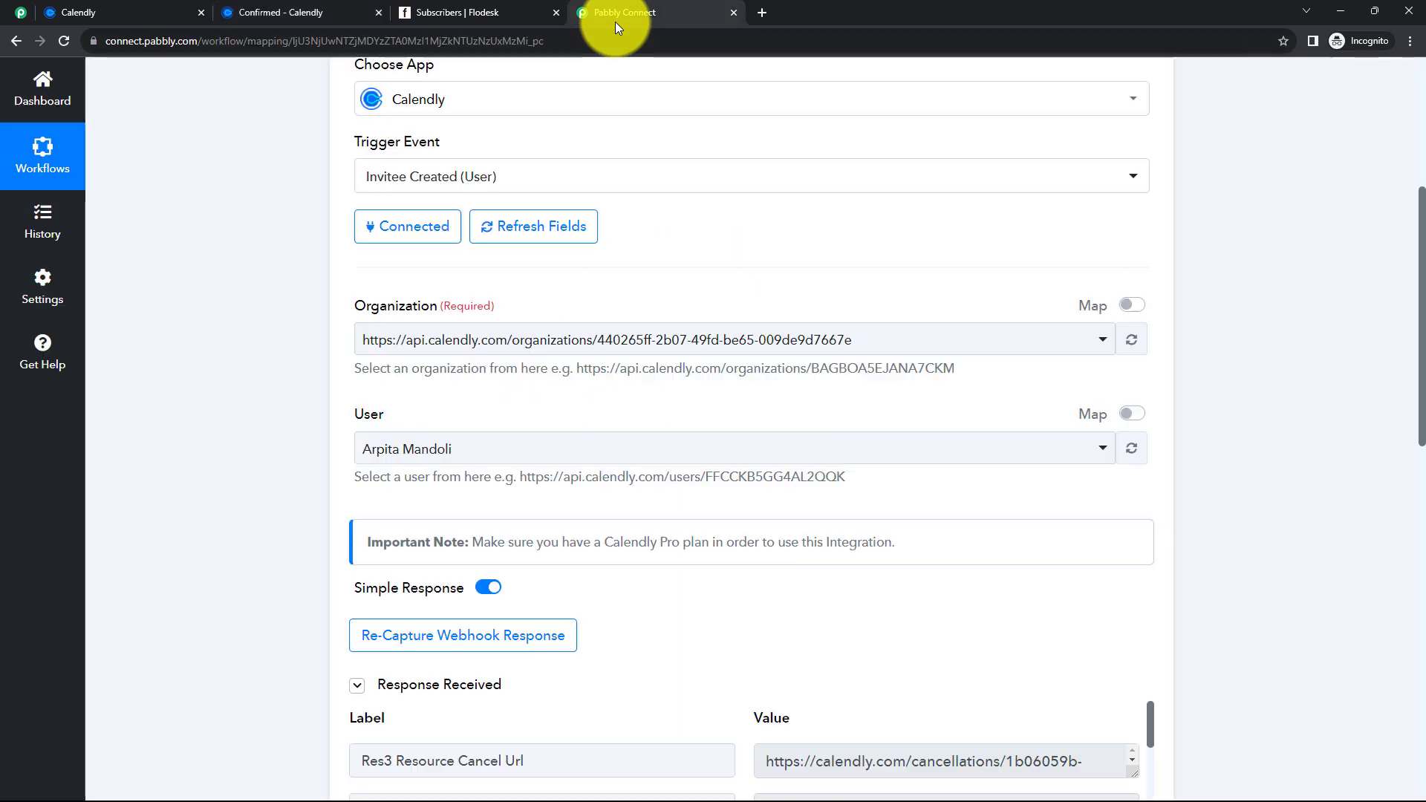
scroll(701, 406, down, 5)
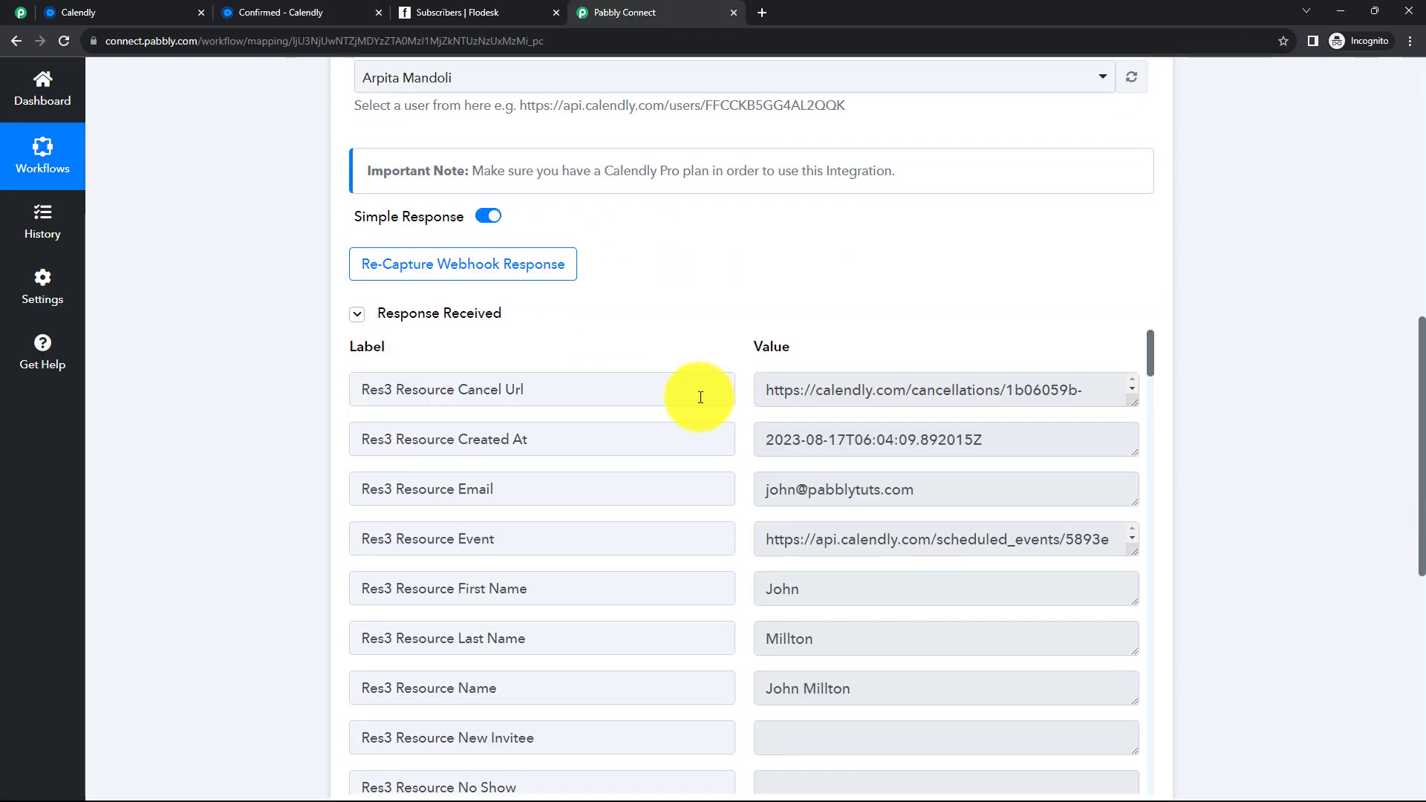
scroll(520, 422, down, 1)
drag(948, 414, 764, 418)
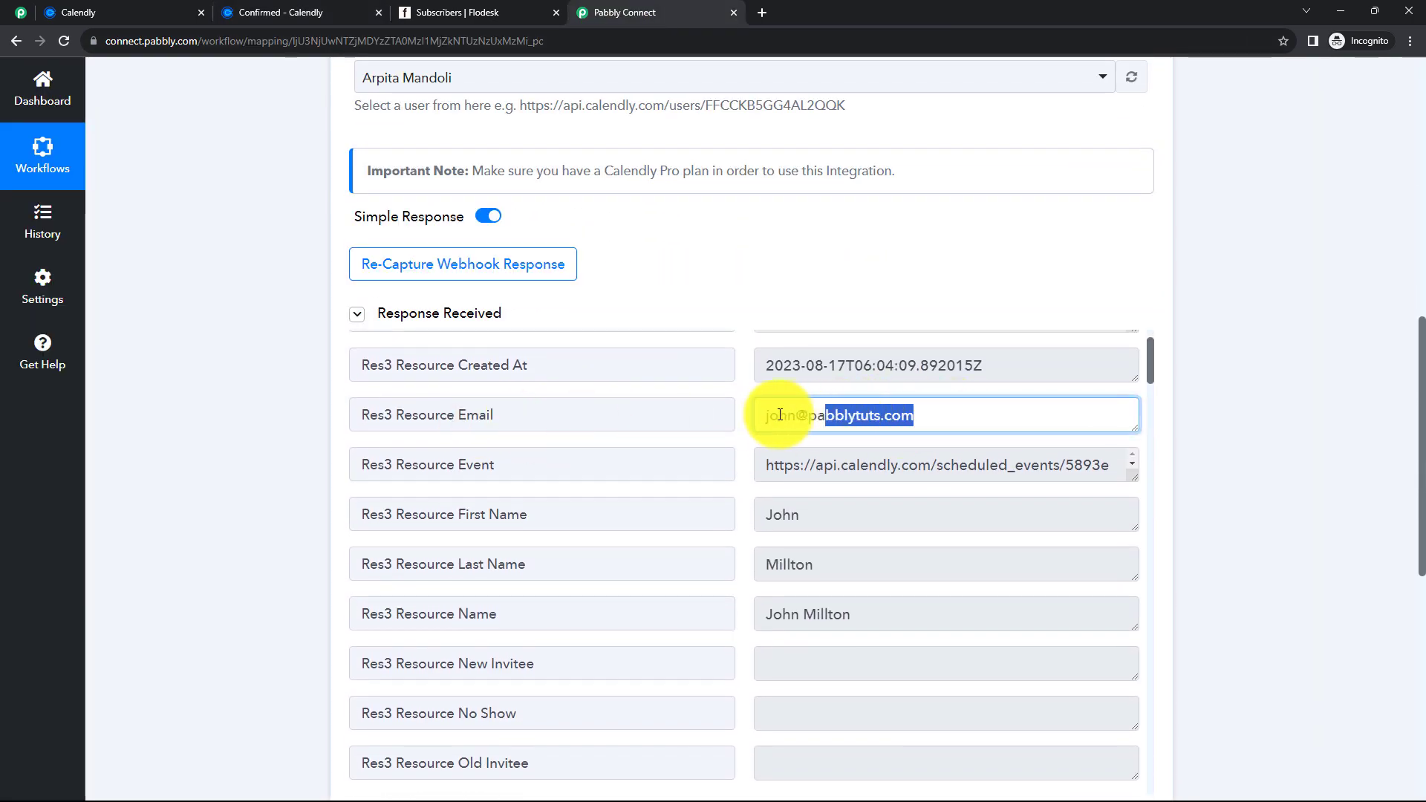
drag(772, 513, 800, 514)
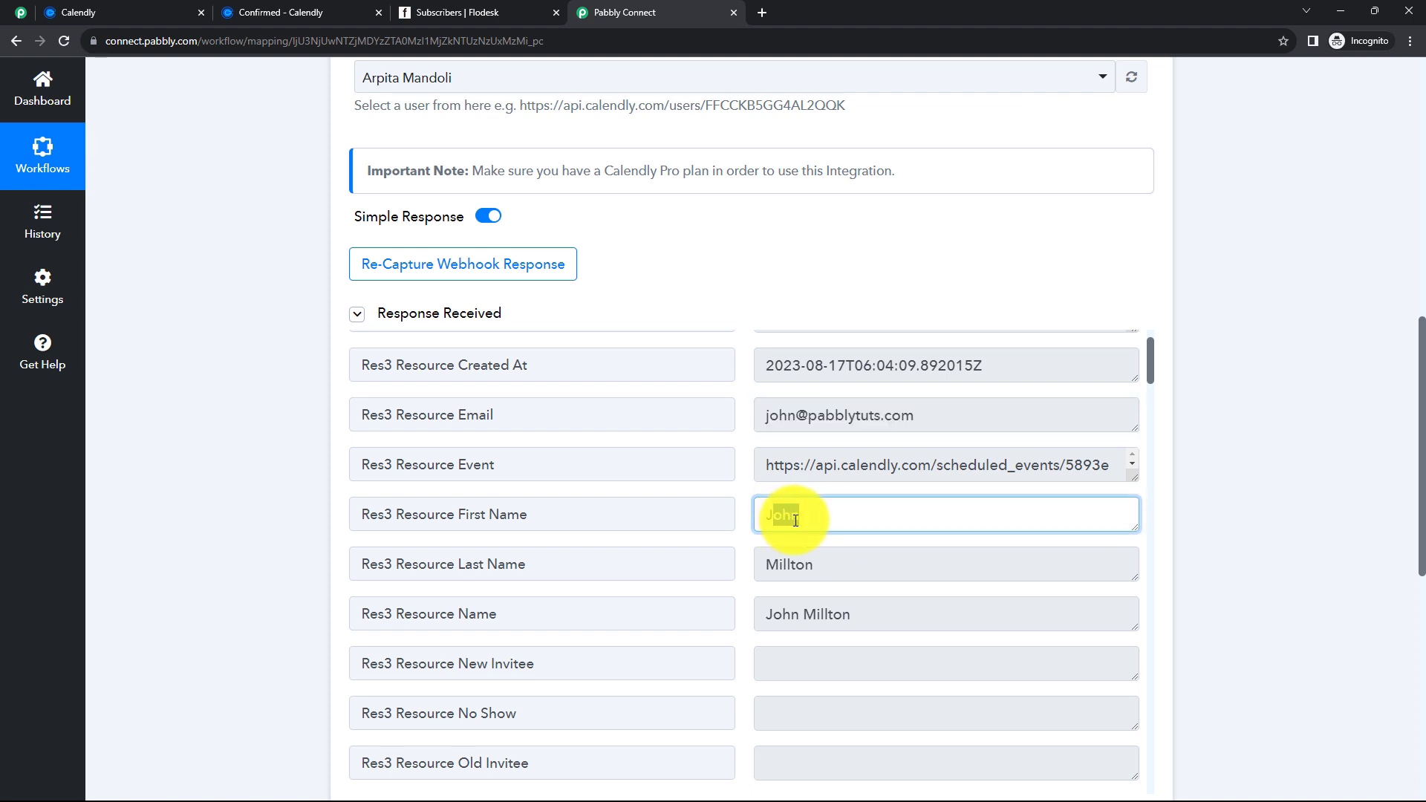
click(776, 566)
drag(776, 566, 795, 560)
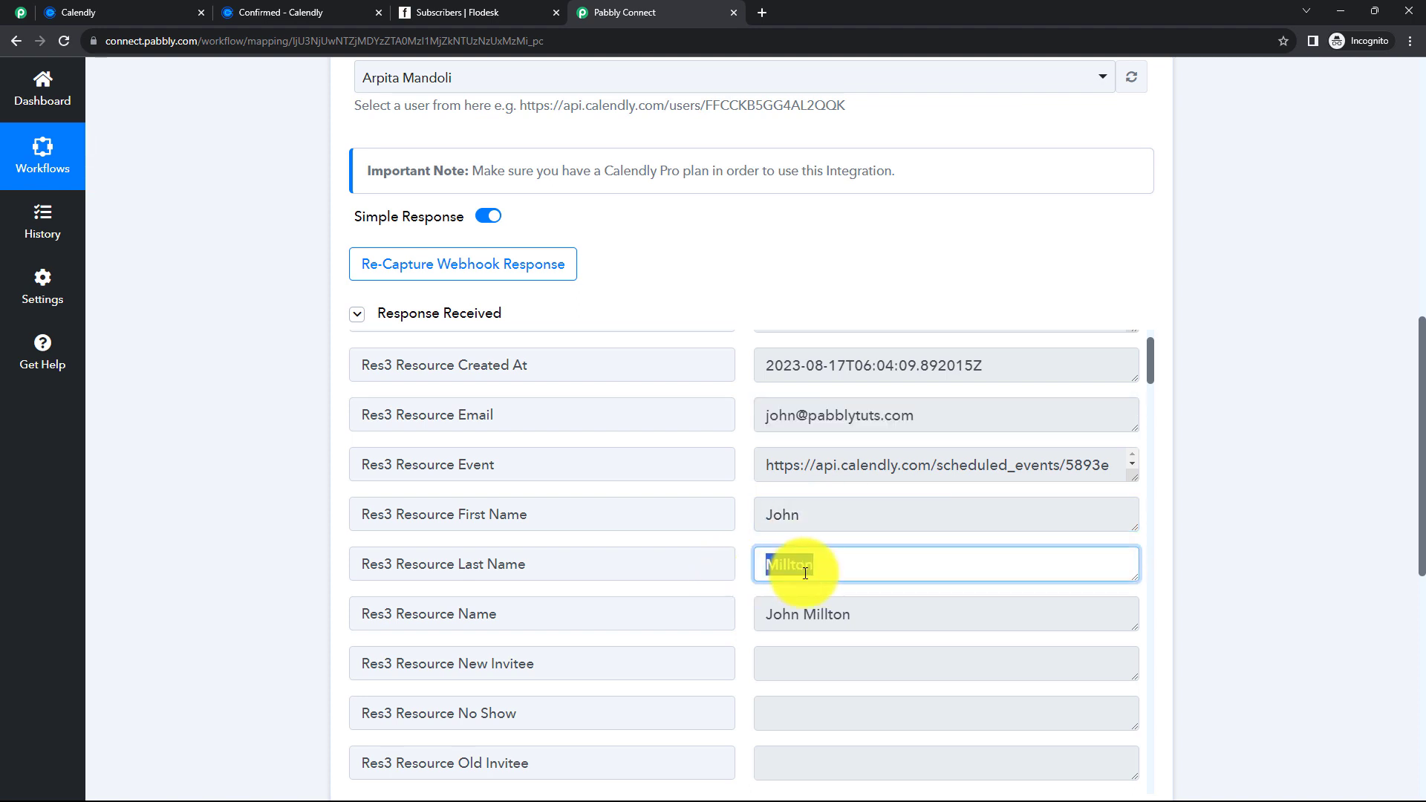
click(805, 574)
- Review the captured creation timestamp, mobile number answer and Asia/Calcutta timezone
scroll(659, 423, up, 1)
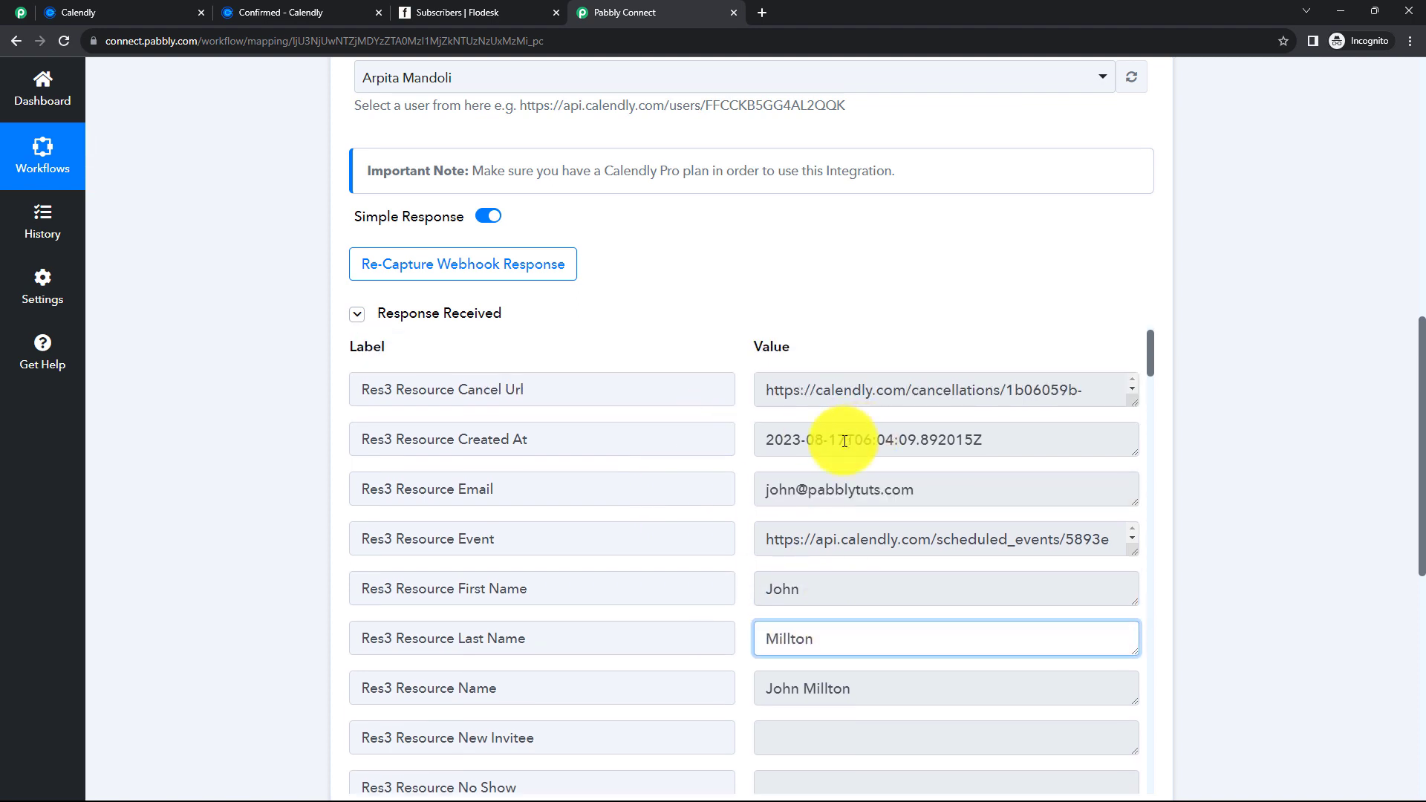
drag(979, 442, 764, 445)
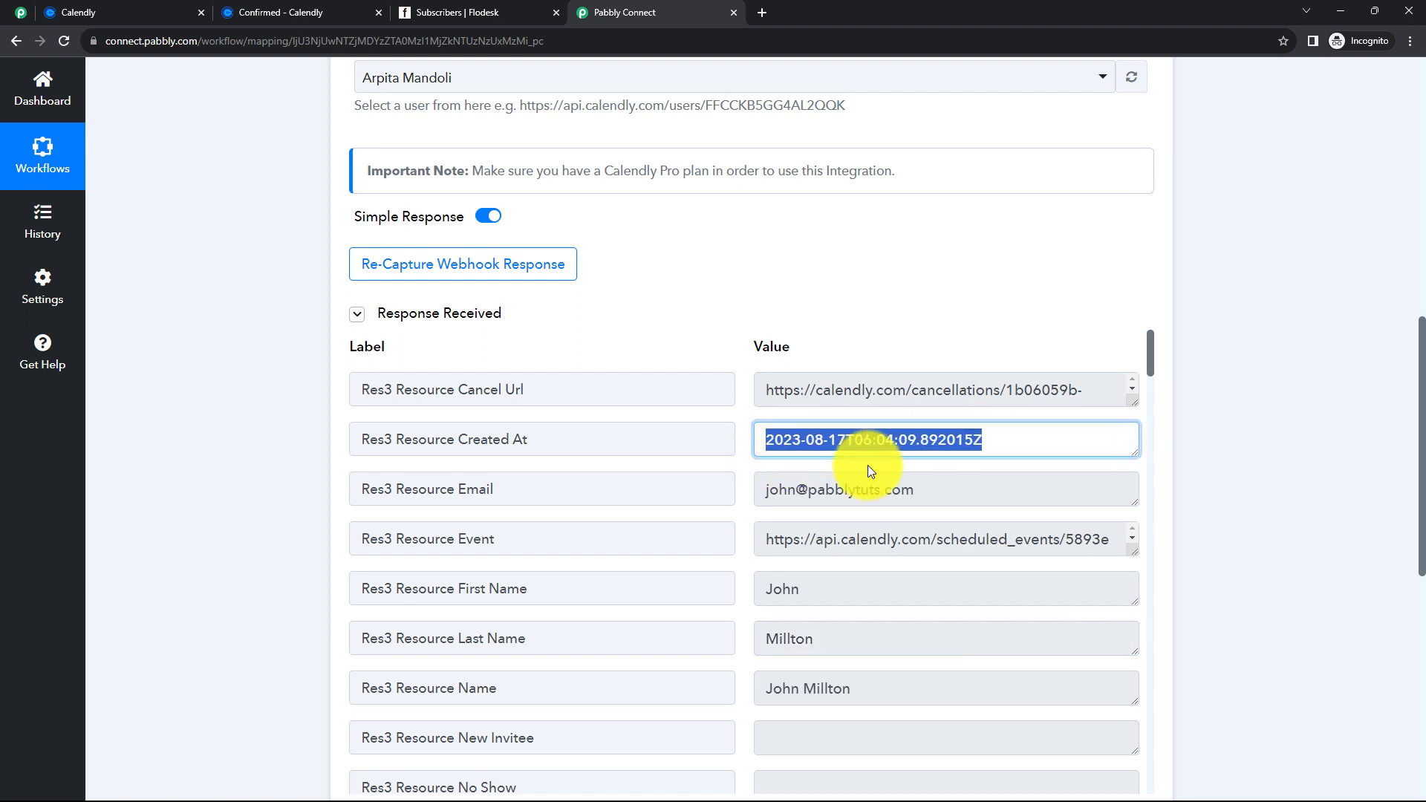
click(898, 447)
scroll(898, 452, down, 6)
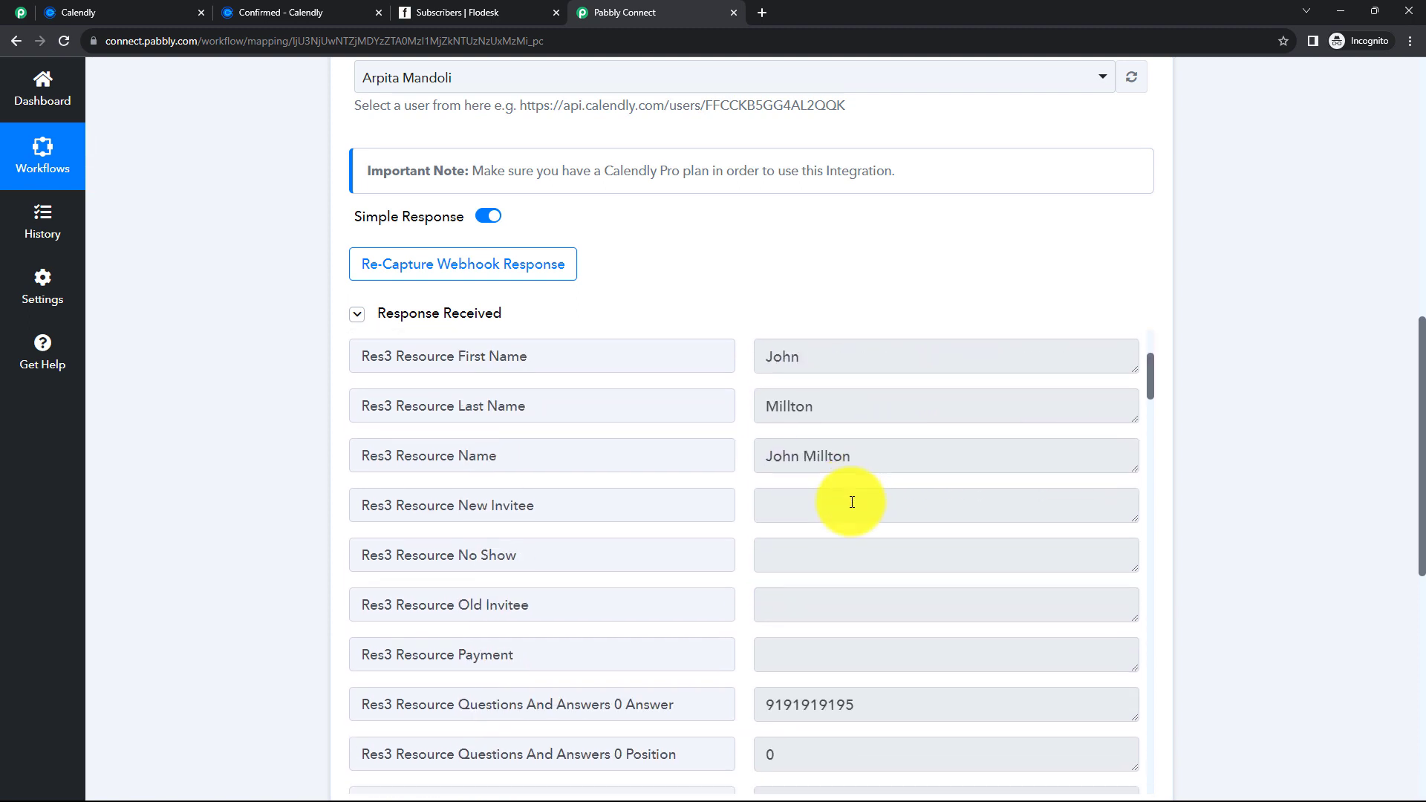
drag(851, 501, 764, 491)
click(822, 491)
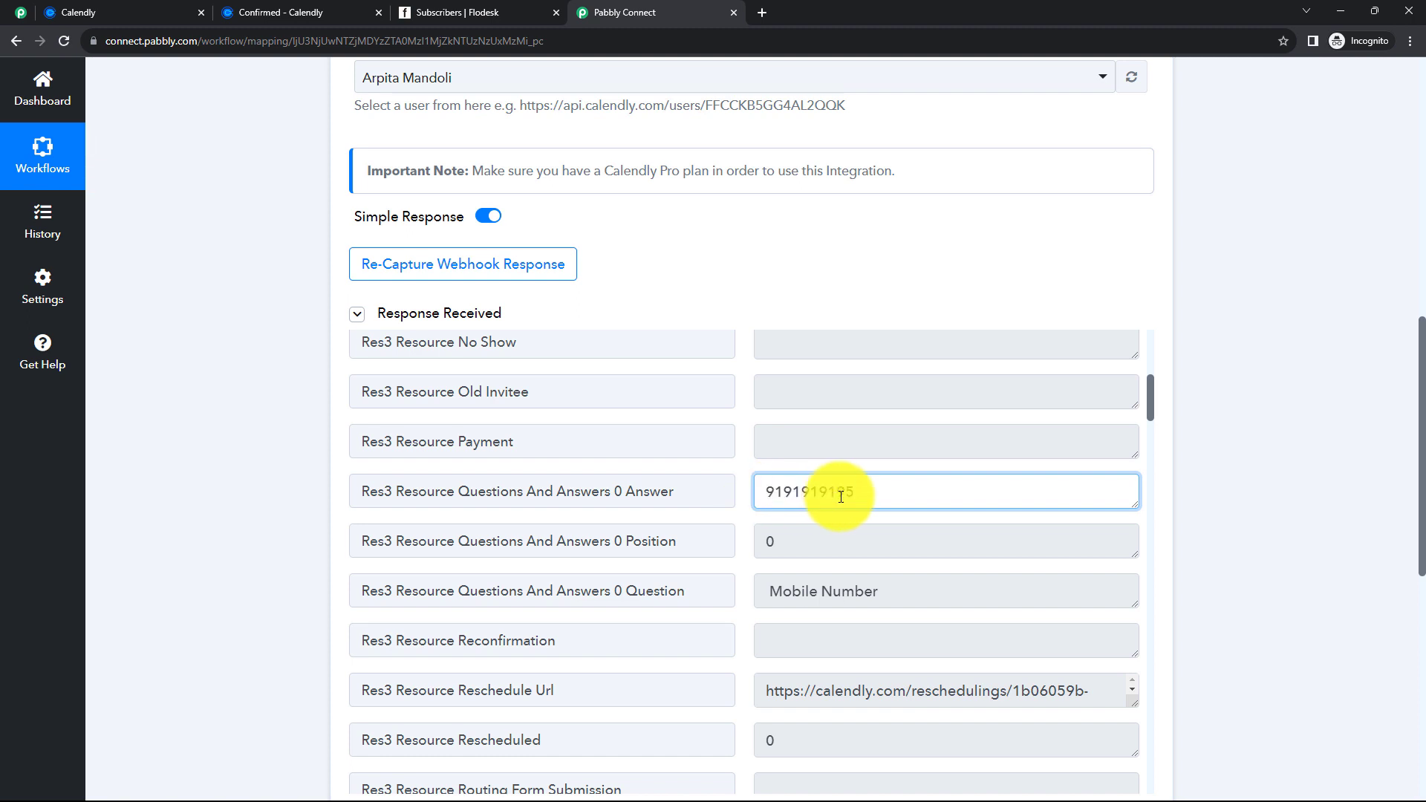
scroll(885, 493, down, 8)
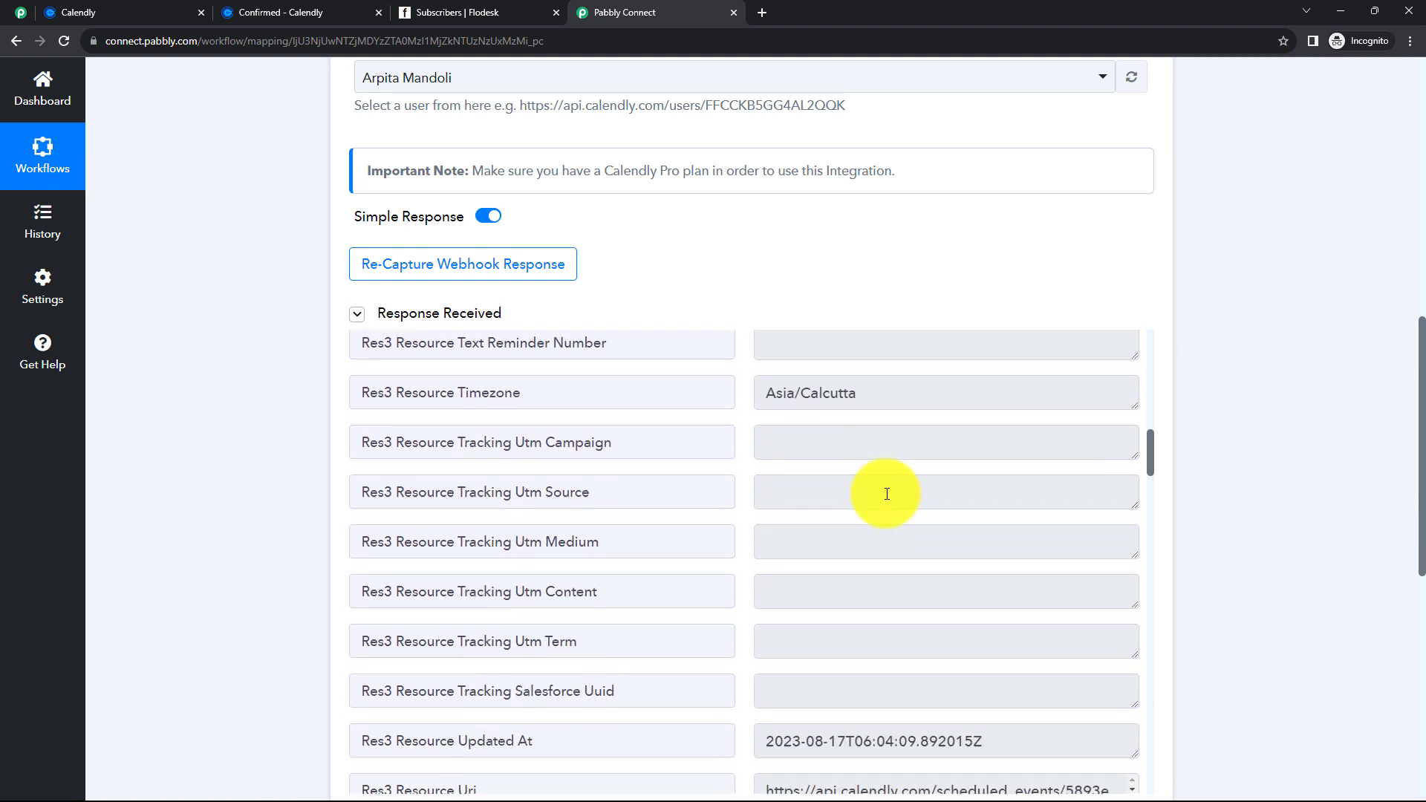
drag(843, 349, 763, 345)
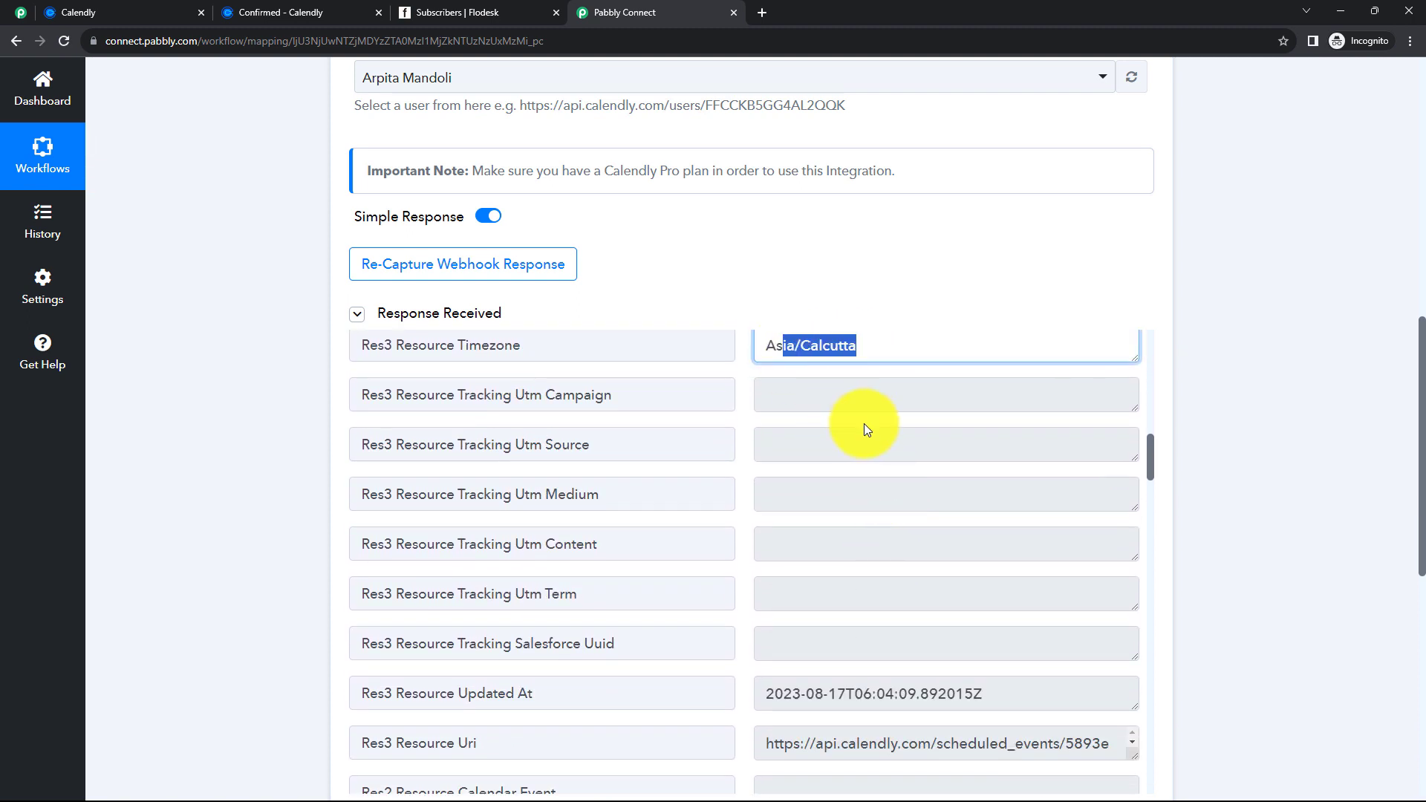
click(861, 425)
scroll(862, 482, down, 6)
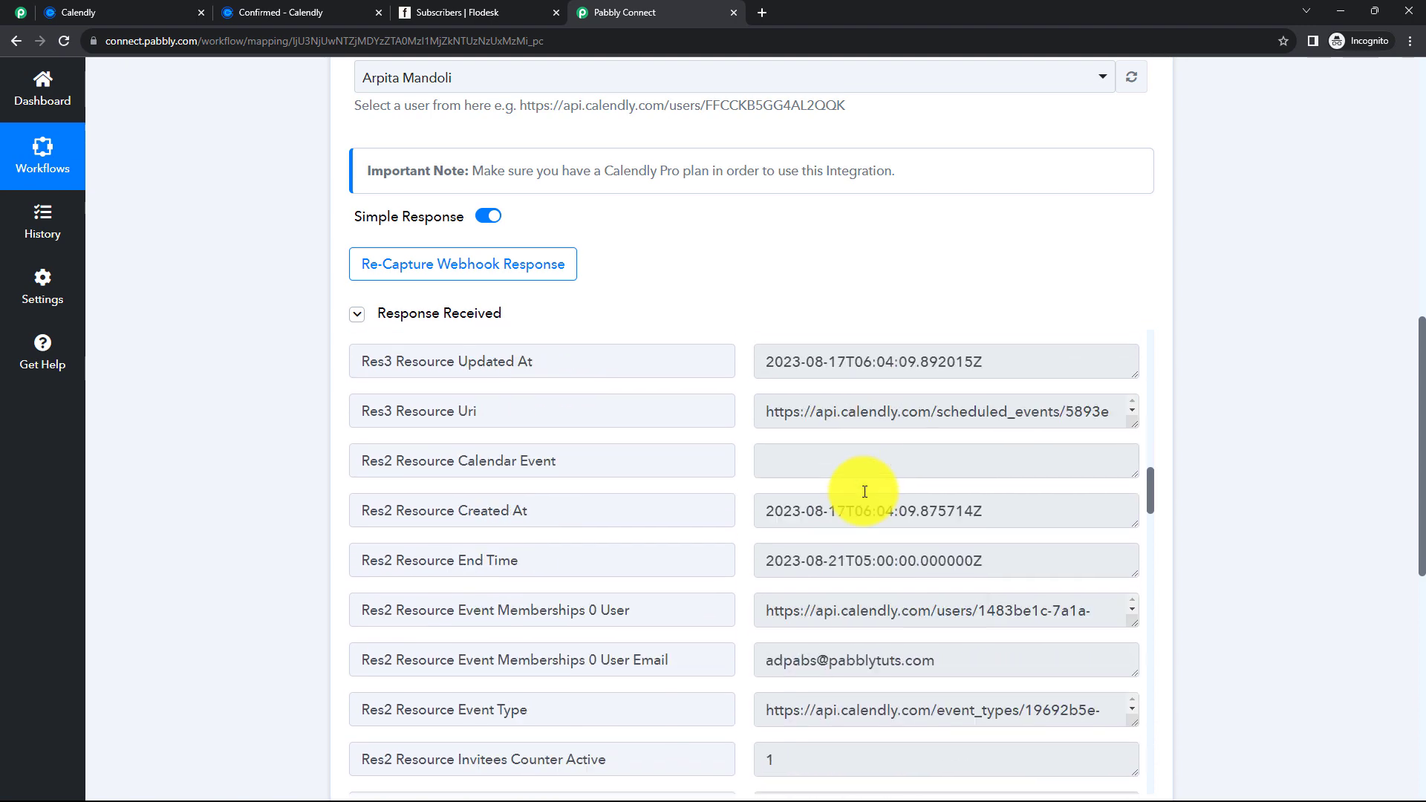
scroll(693, 531, down, 5)
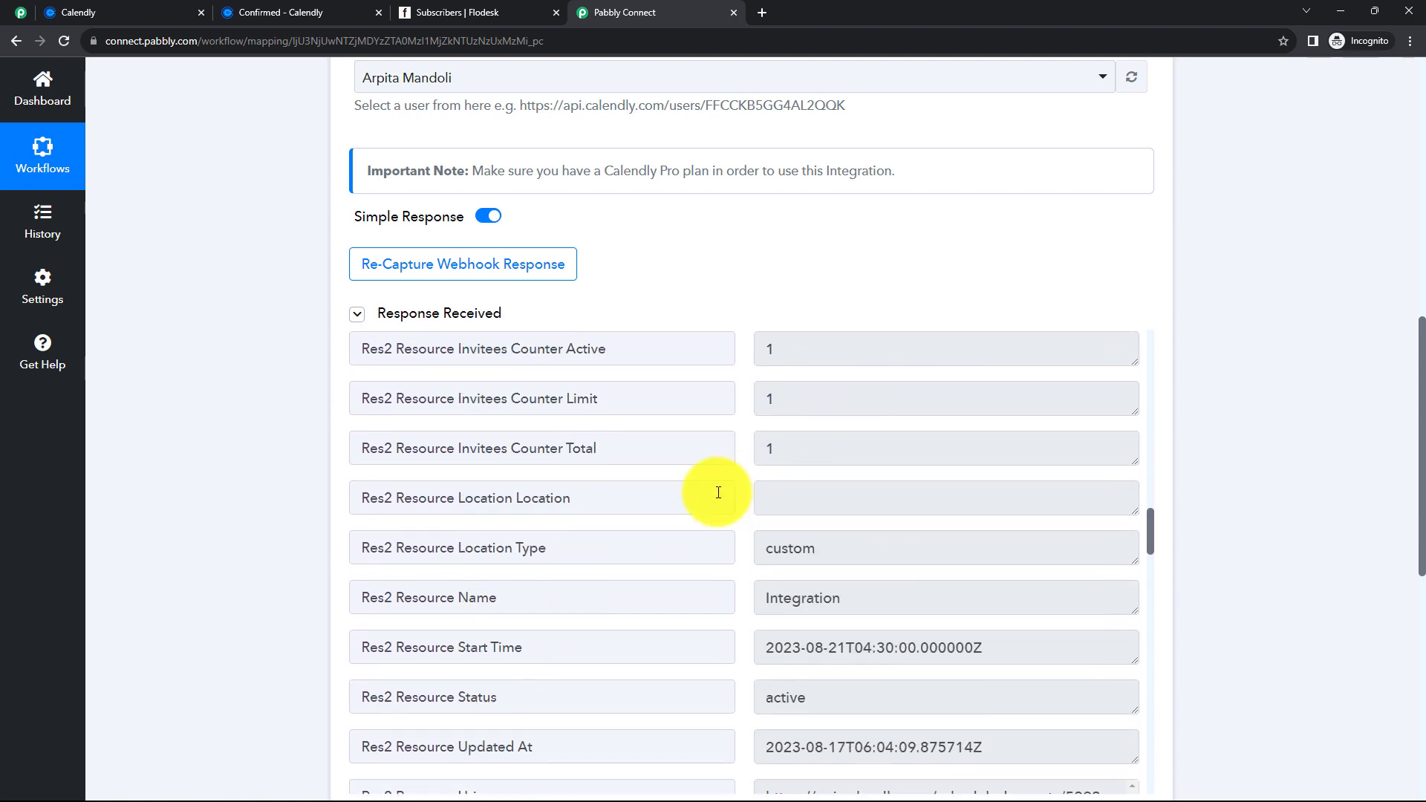
scroll(694, 505, down, 10)
scroll(1254, 466, up, 3)
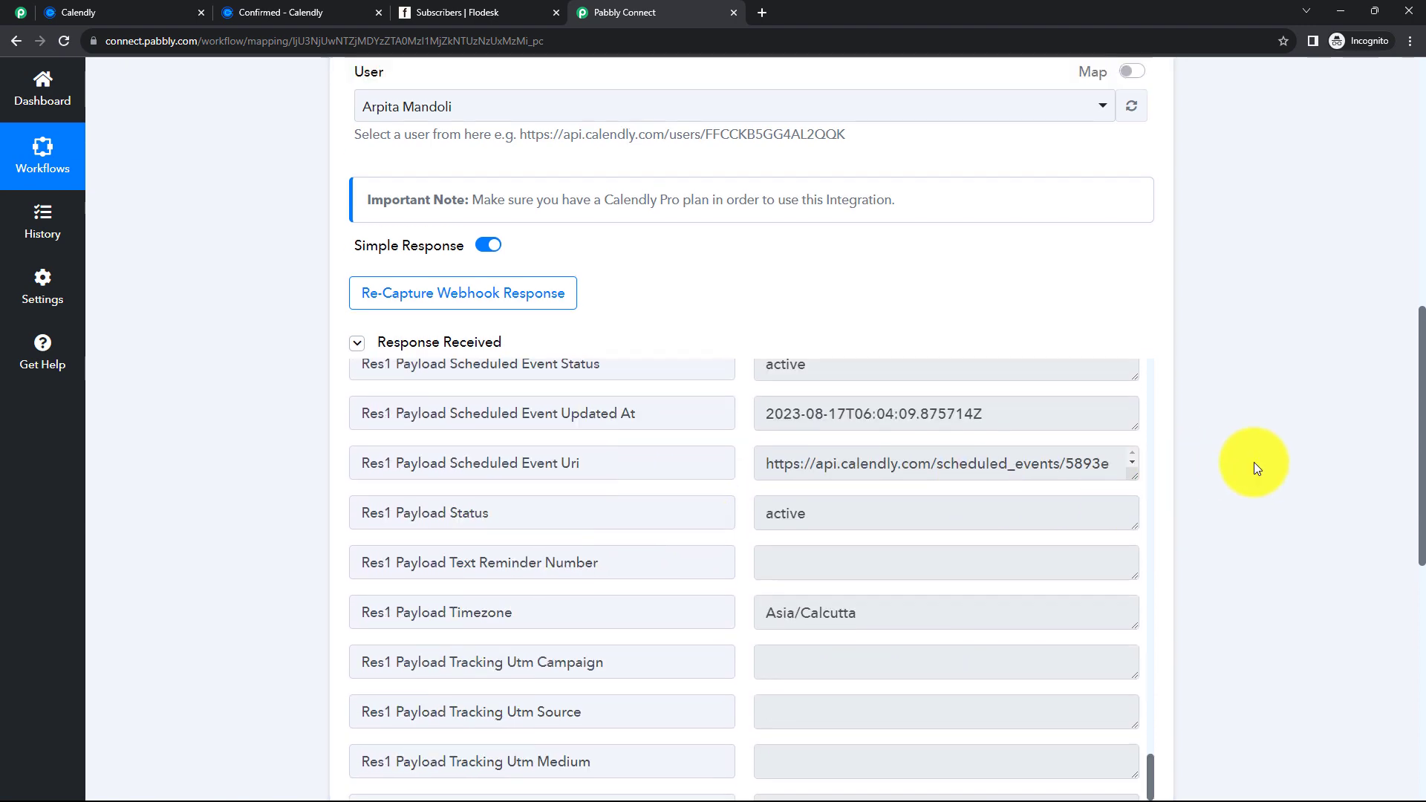
scroll(1253, 462, up, 6)
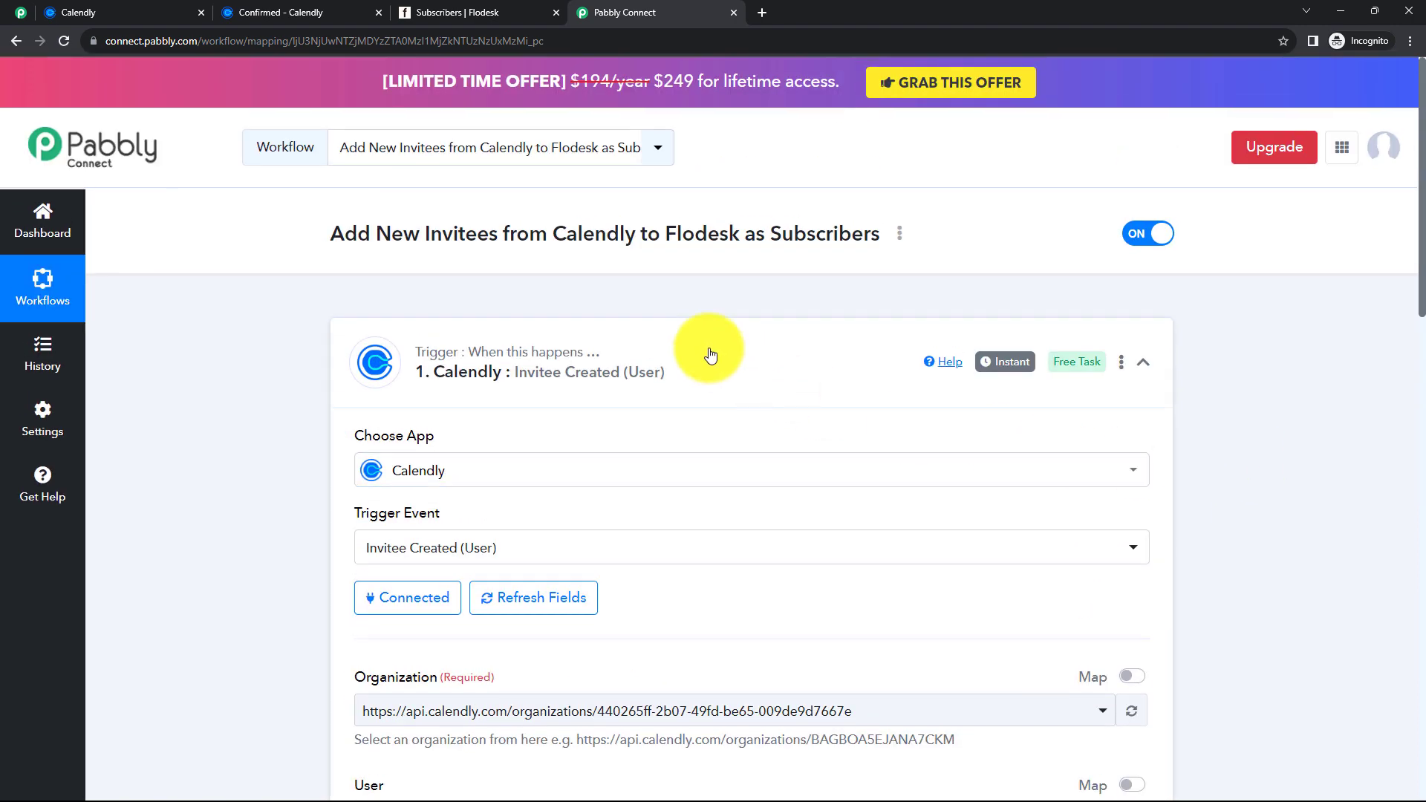
- Set step 2 to Flodesk with the Create/Update Subscriber action event
click(710, 355)
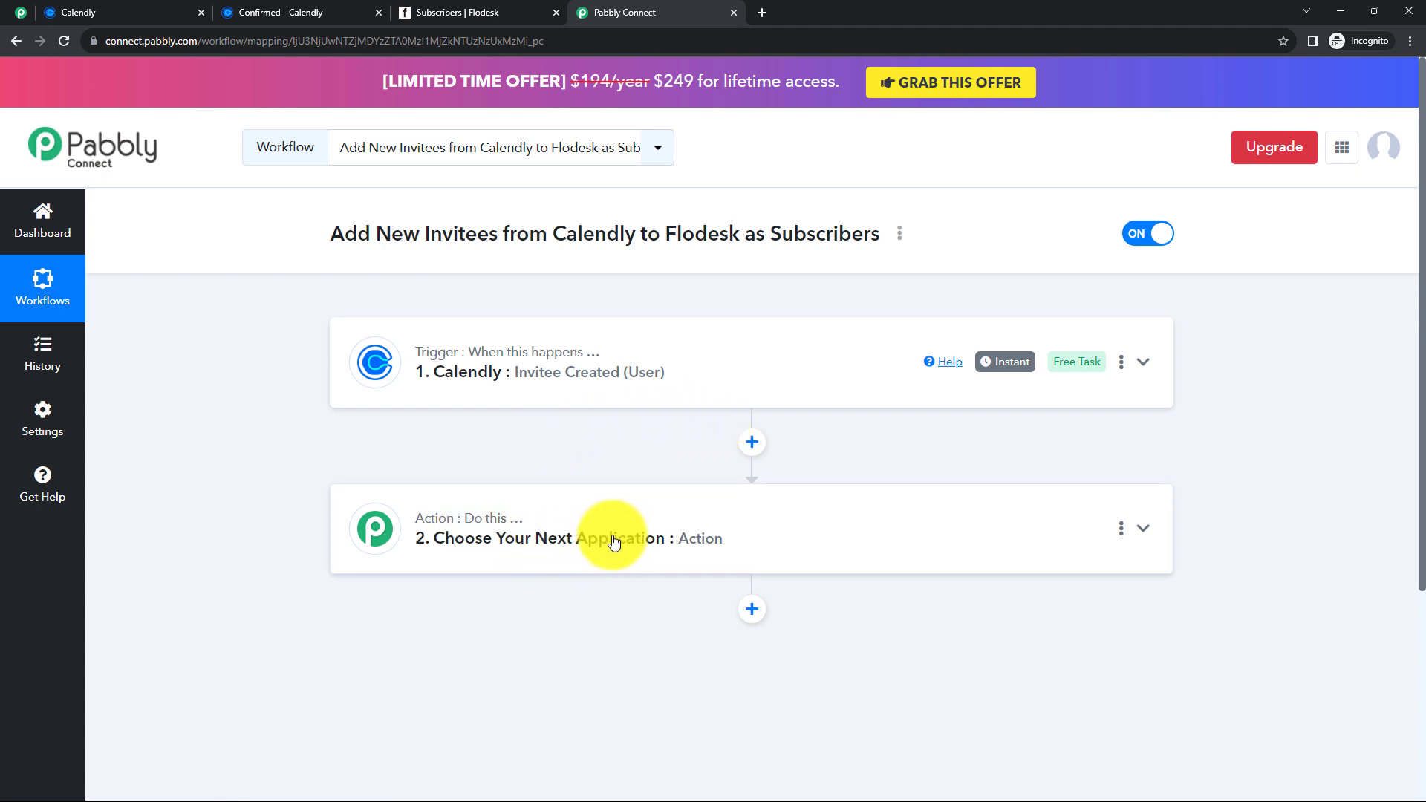
click(584, 540)
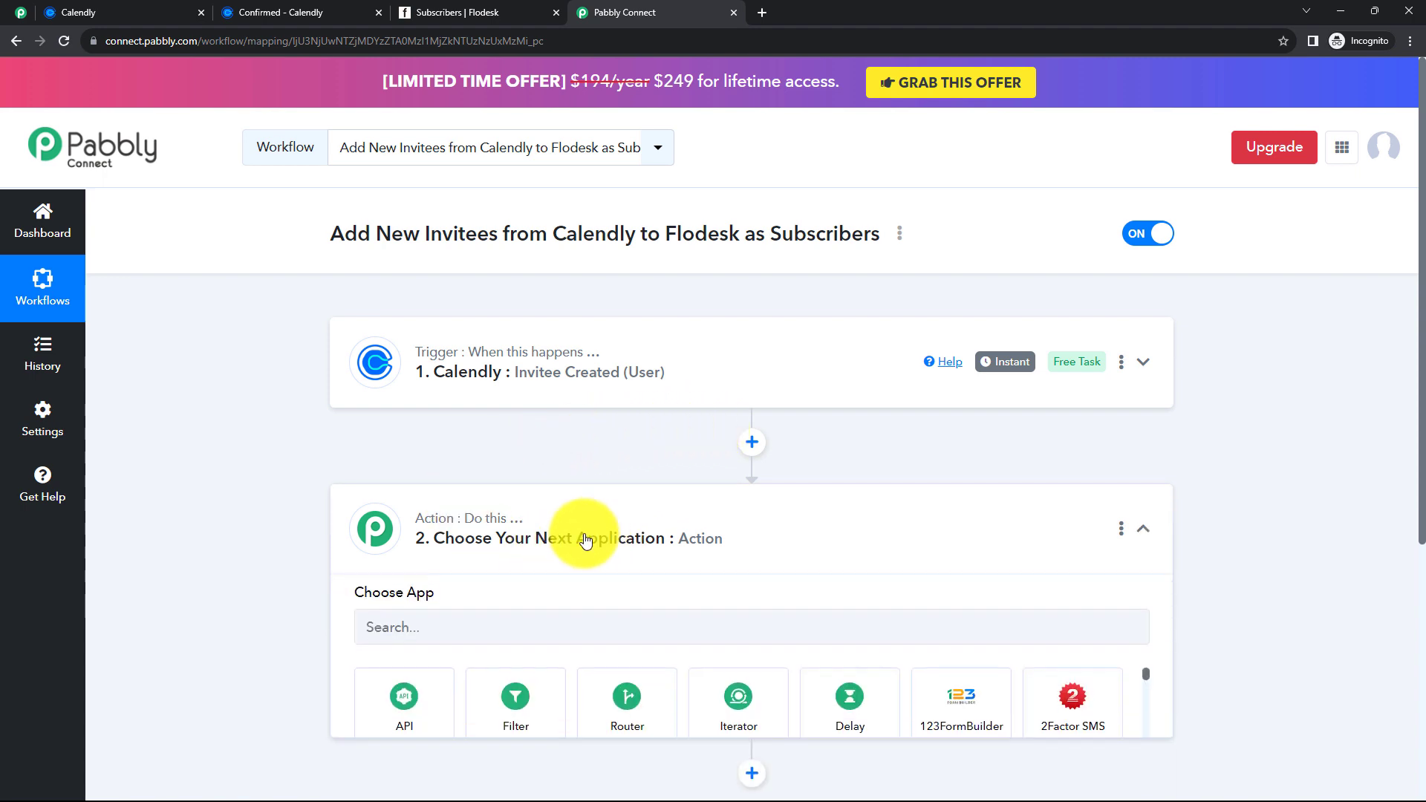
click(482, 627)
text(Flodesk)
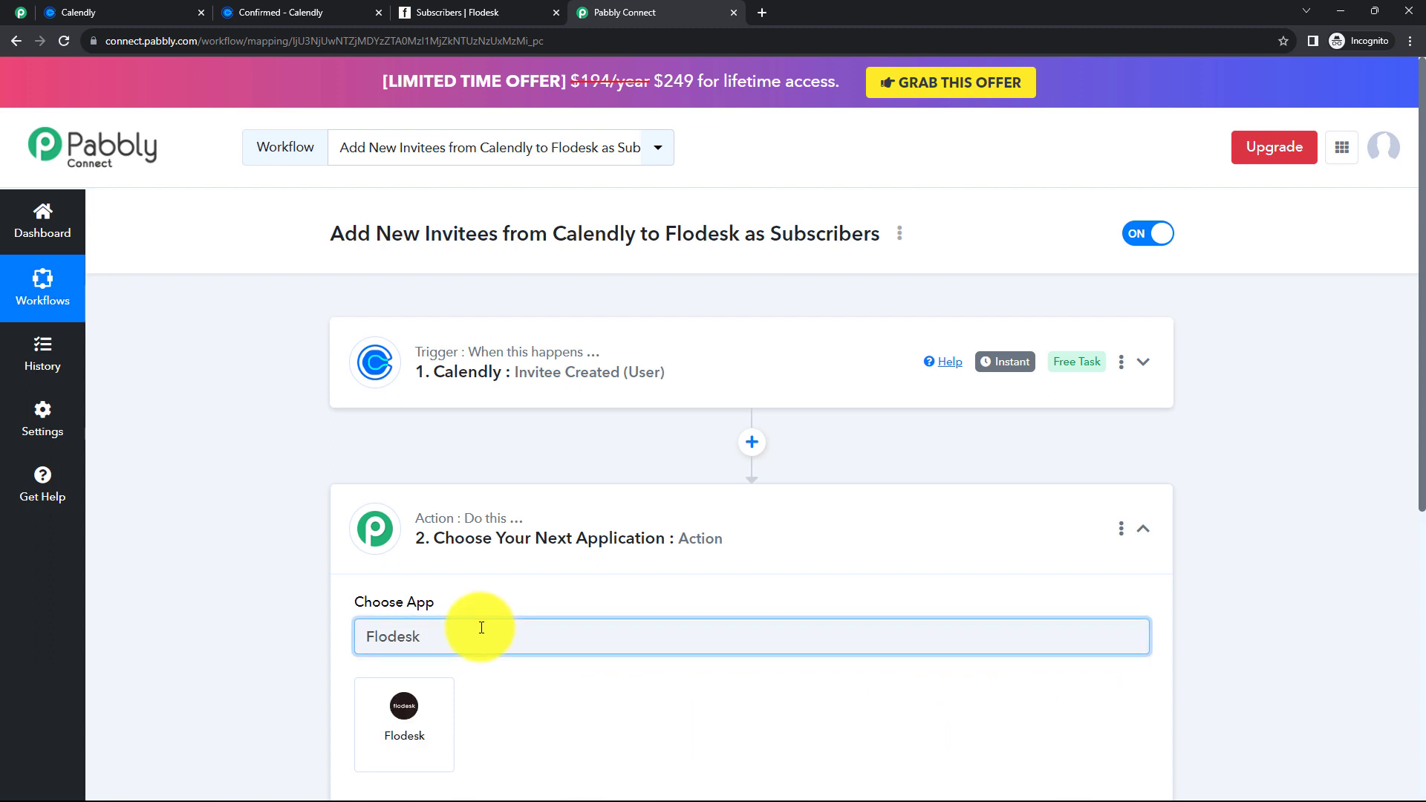
click(393, 729)
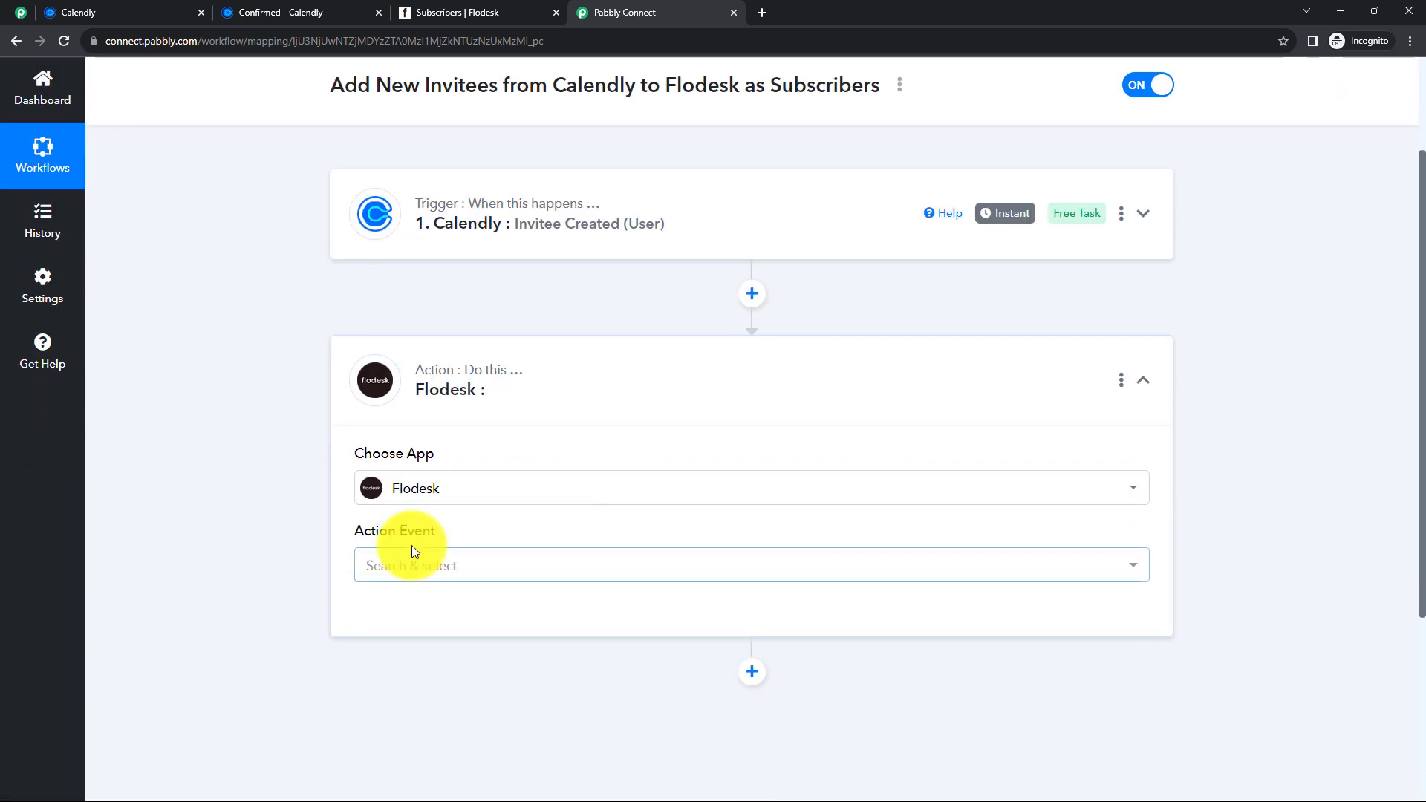
click(455, 564)
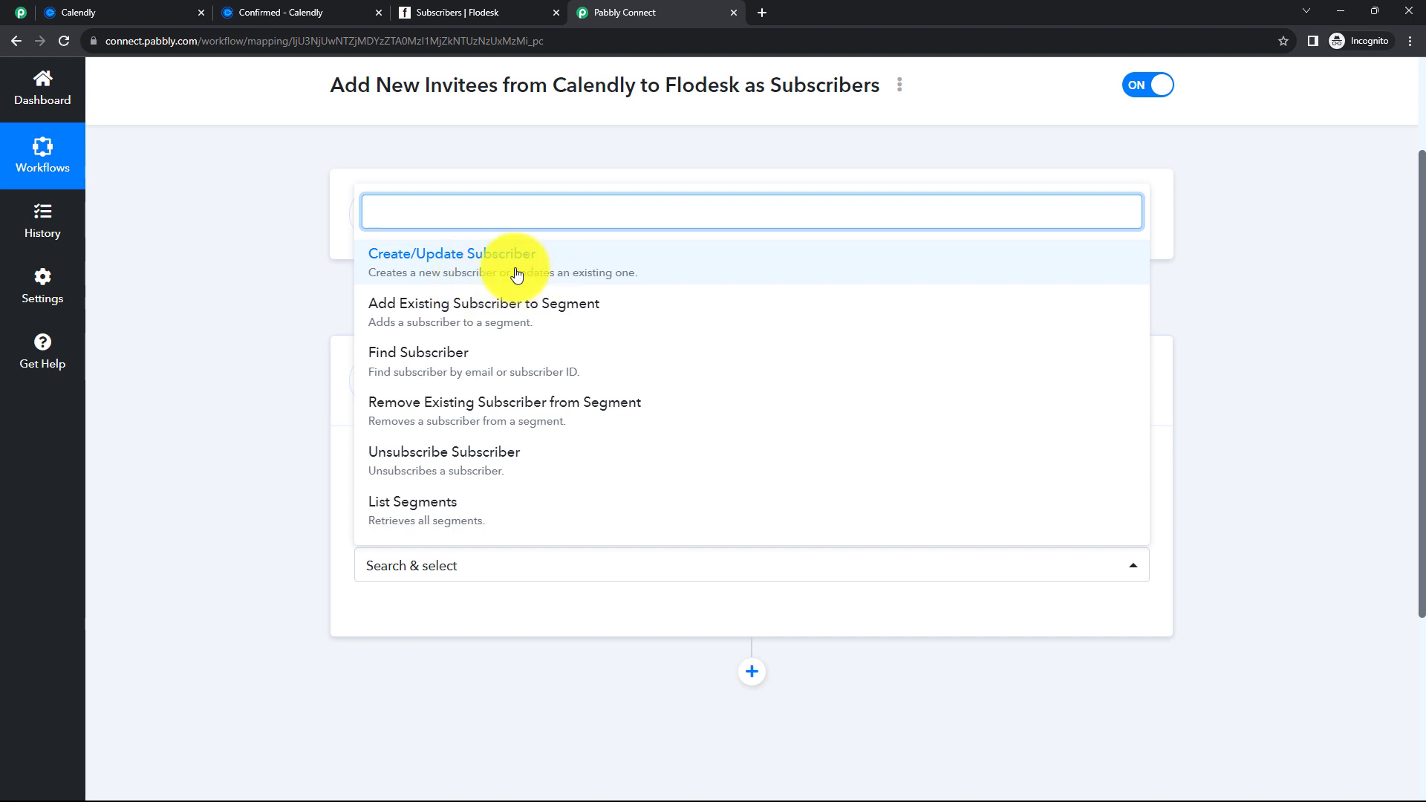
click(517, 275)
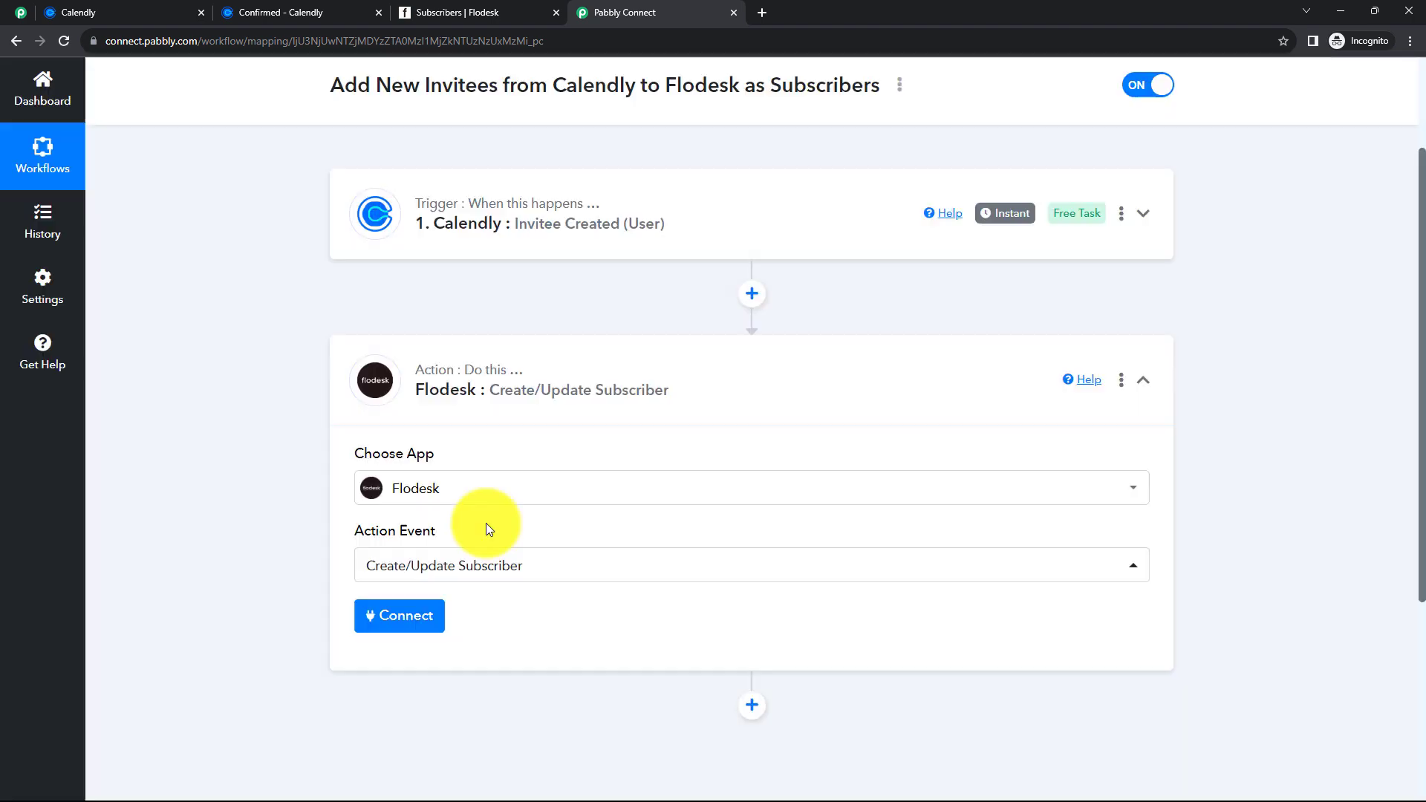
click(389, 538)
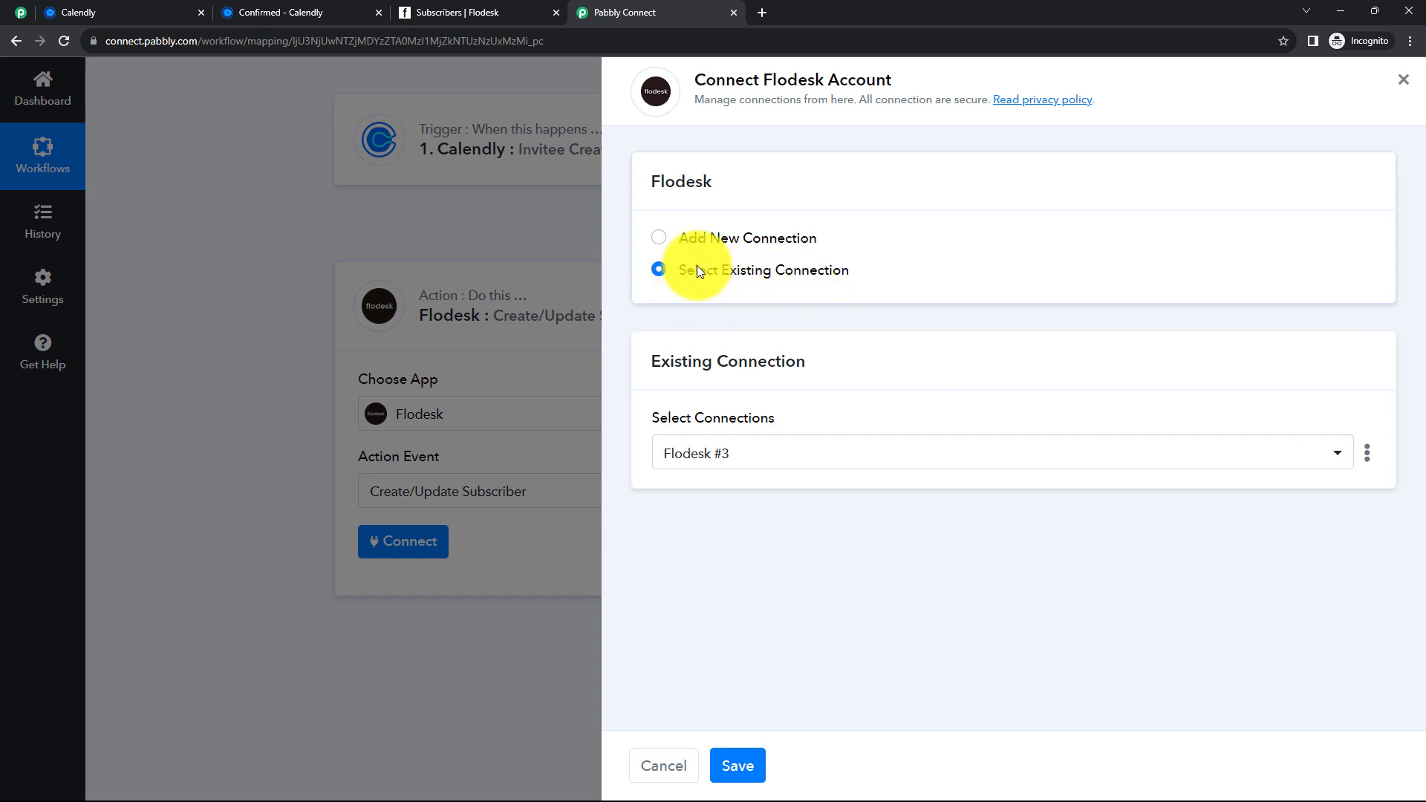
- Connect the Flodesk step through existing connection Flodesk #3 and save it
click(662, 243)
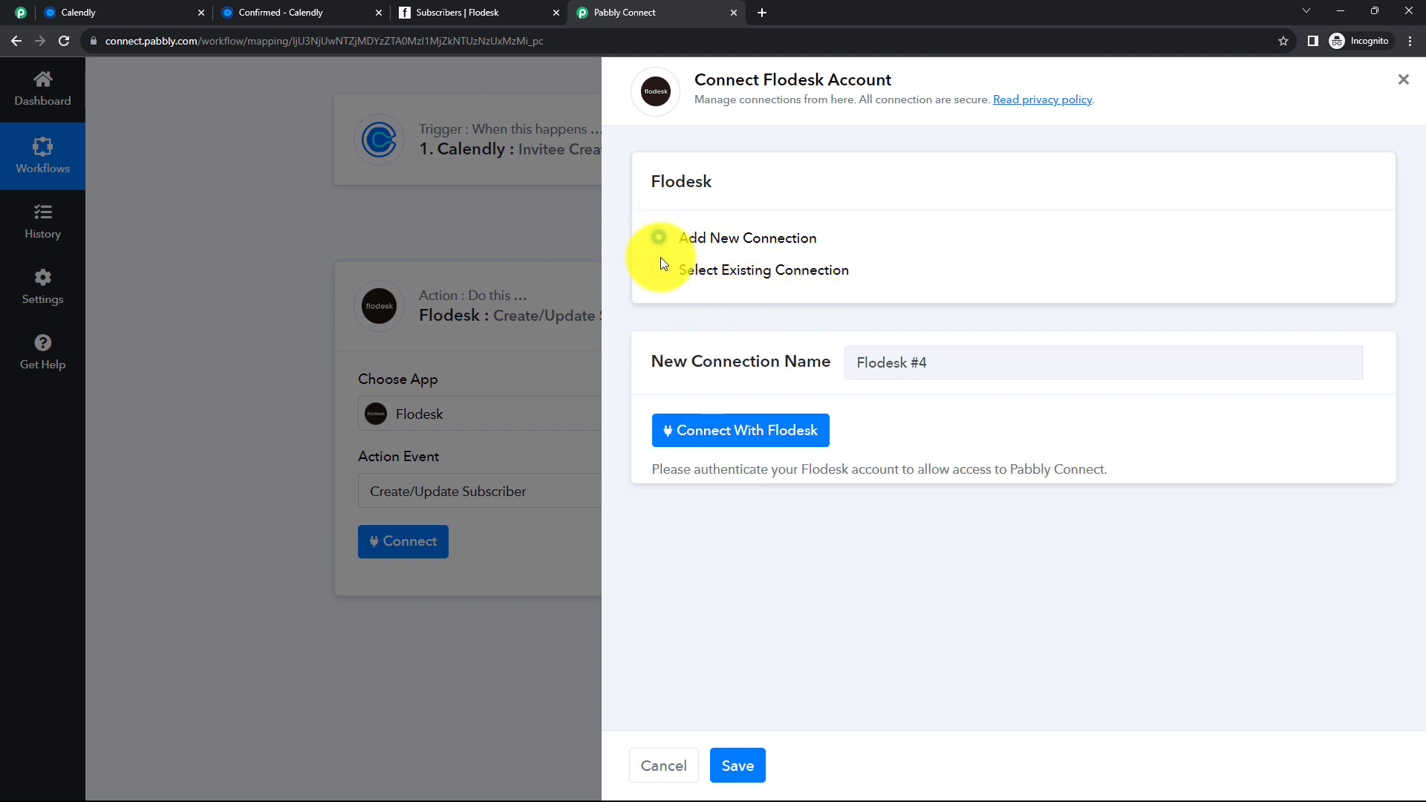
click(662, 271)
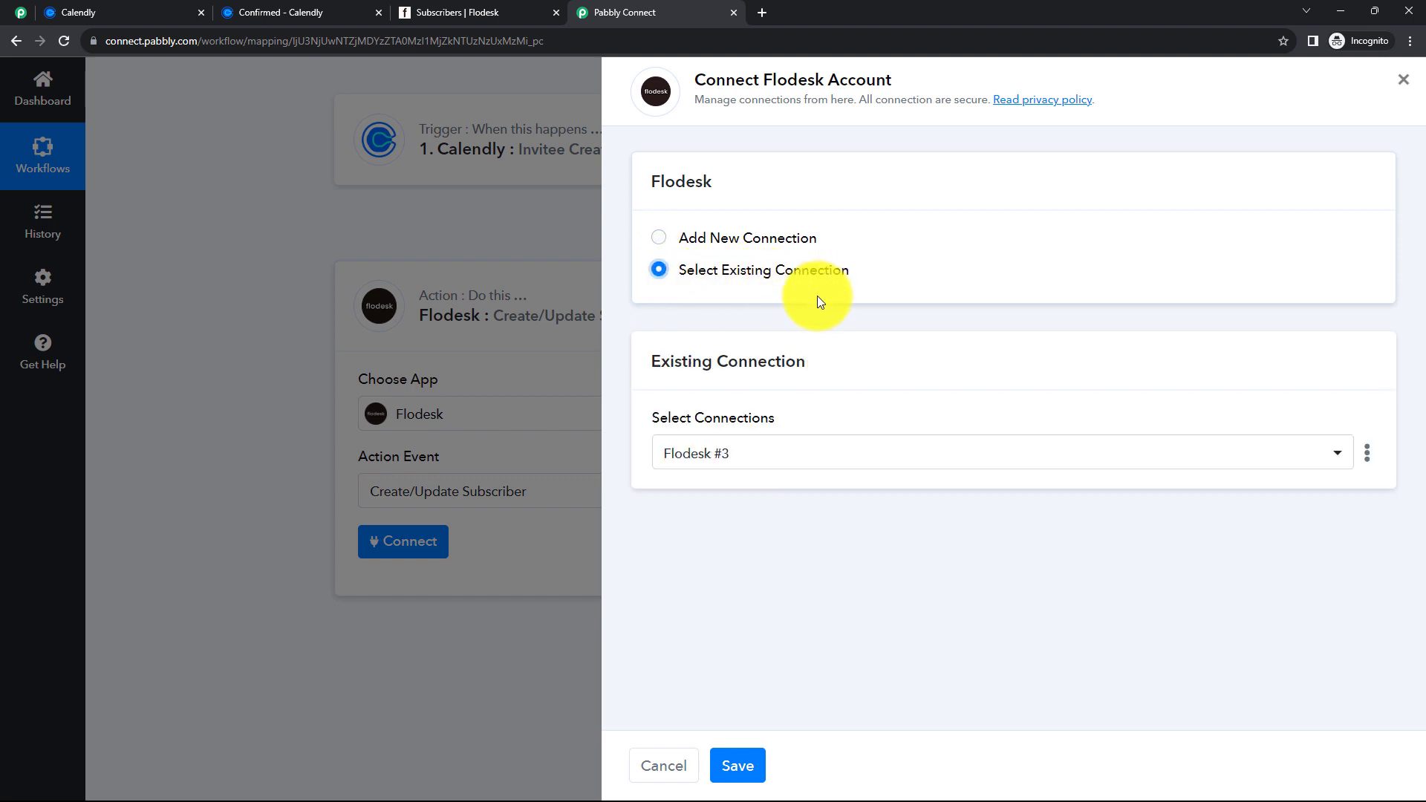
click(737, 765)
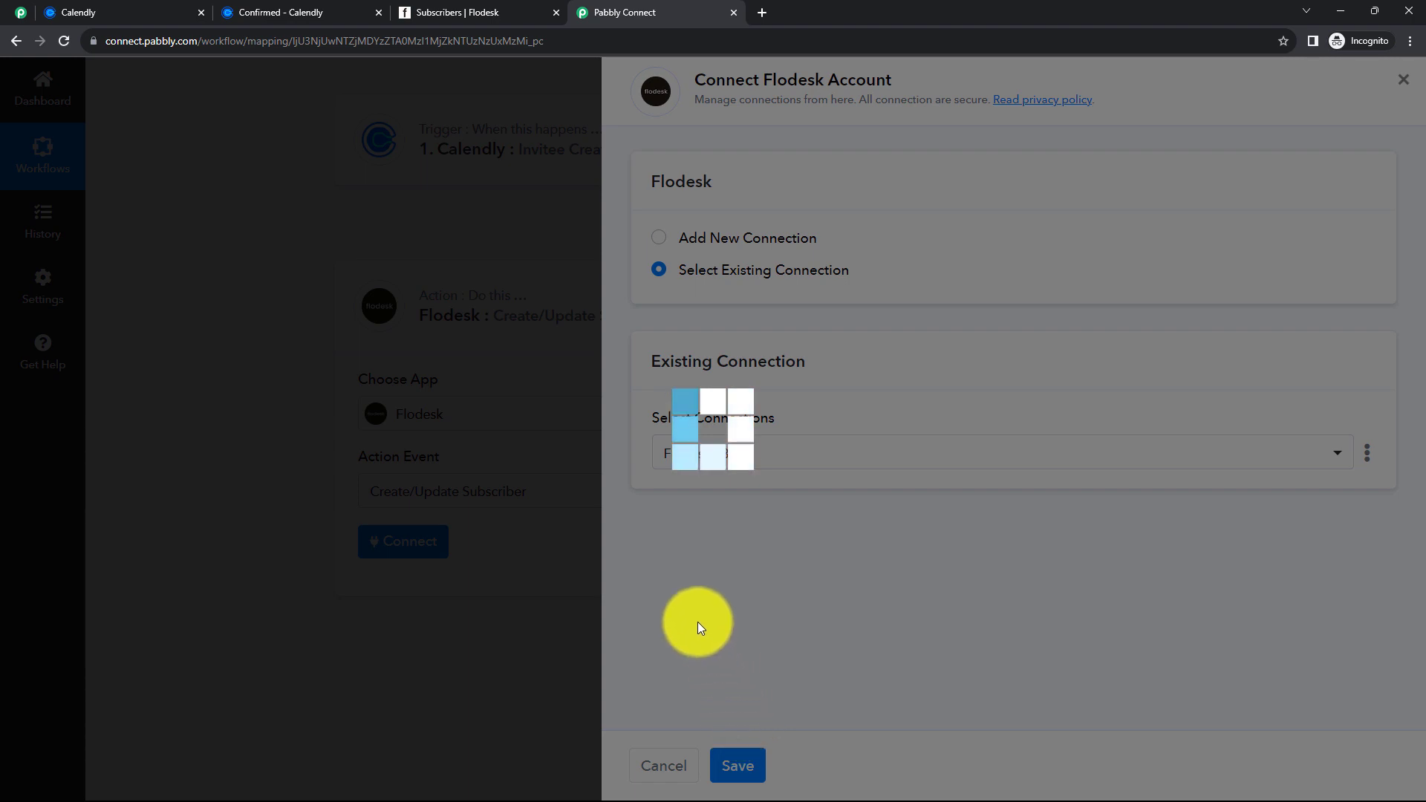
scroll(595, 462, down, 2)
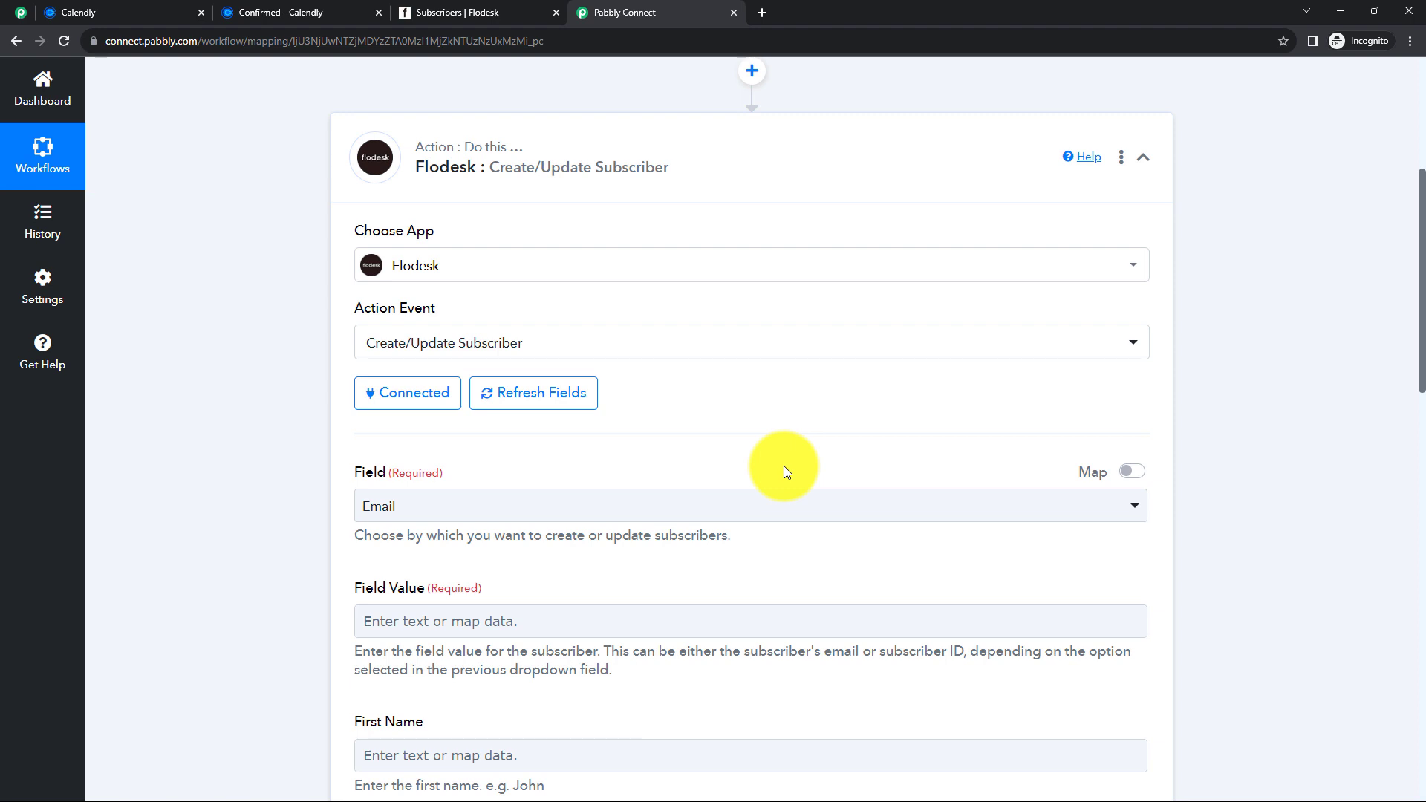
scroll(782, 465, down, 2)
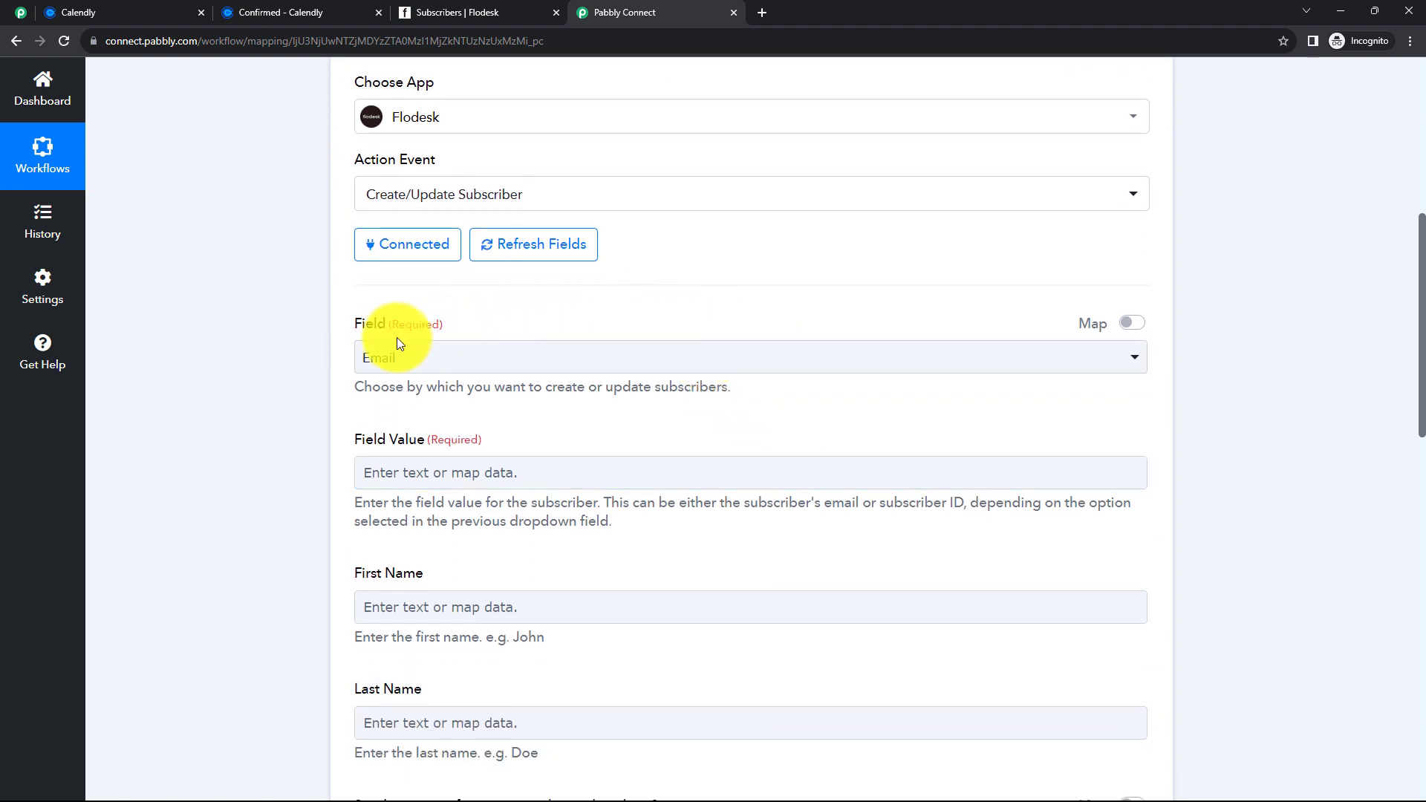
scroll(376, 475, down, 2)
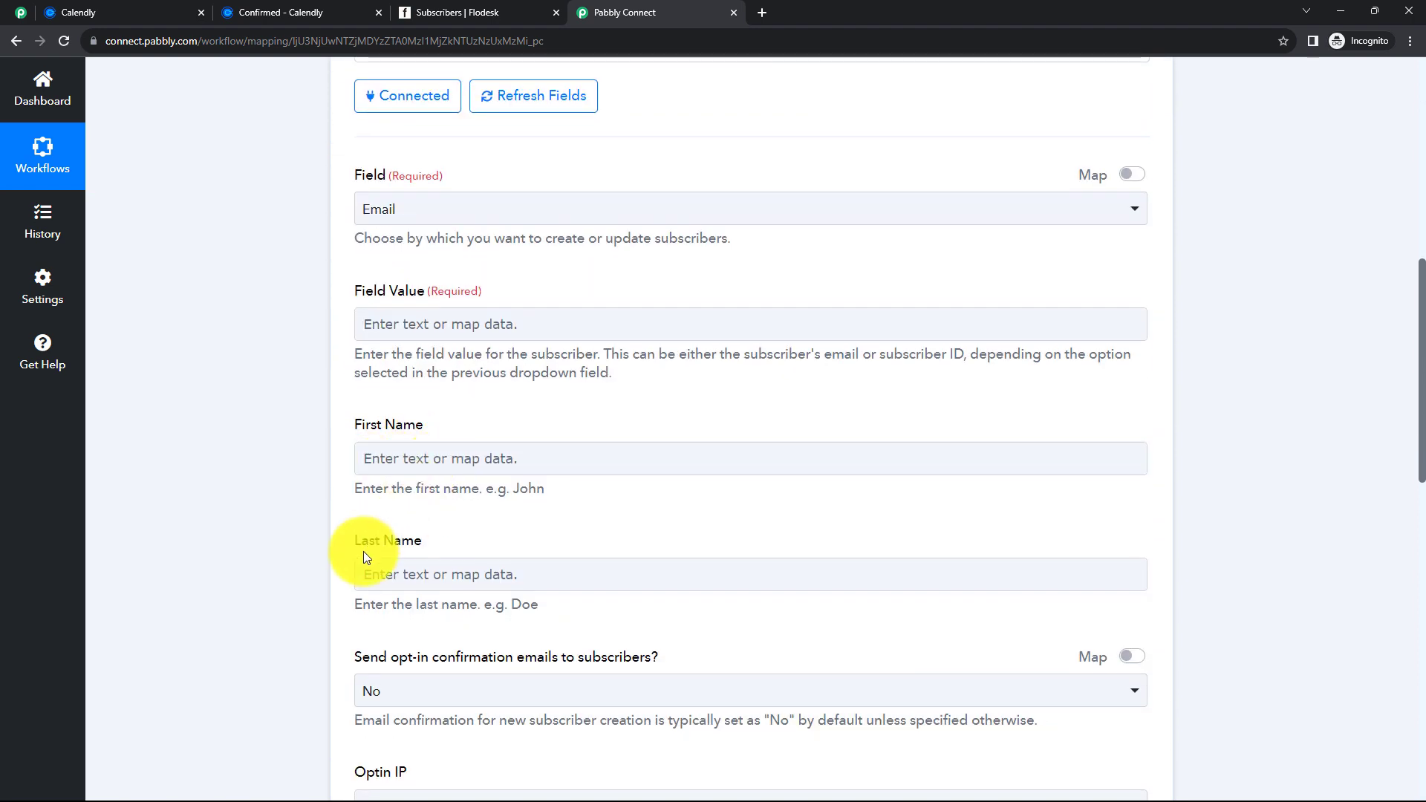
scroll(365, 556, down, 6)
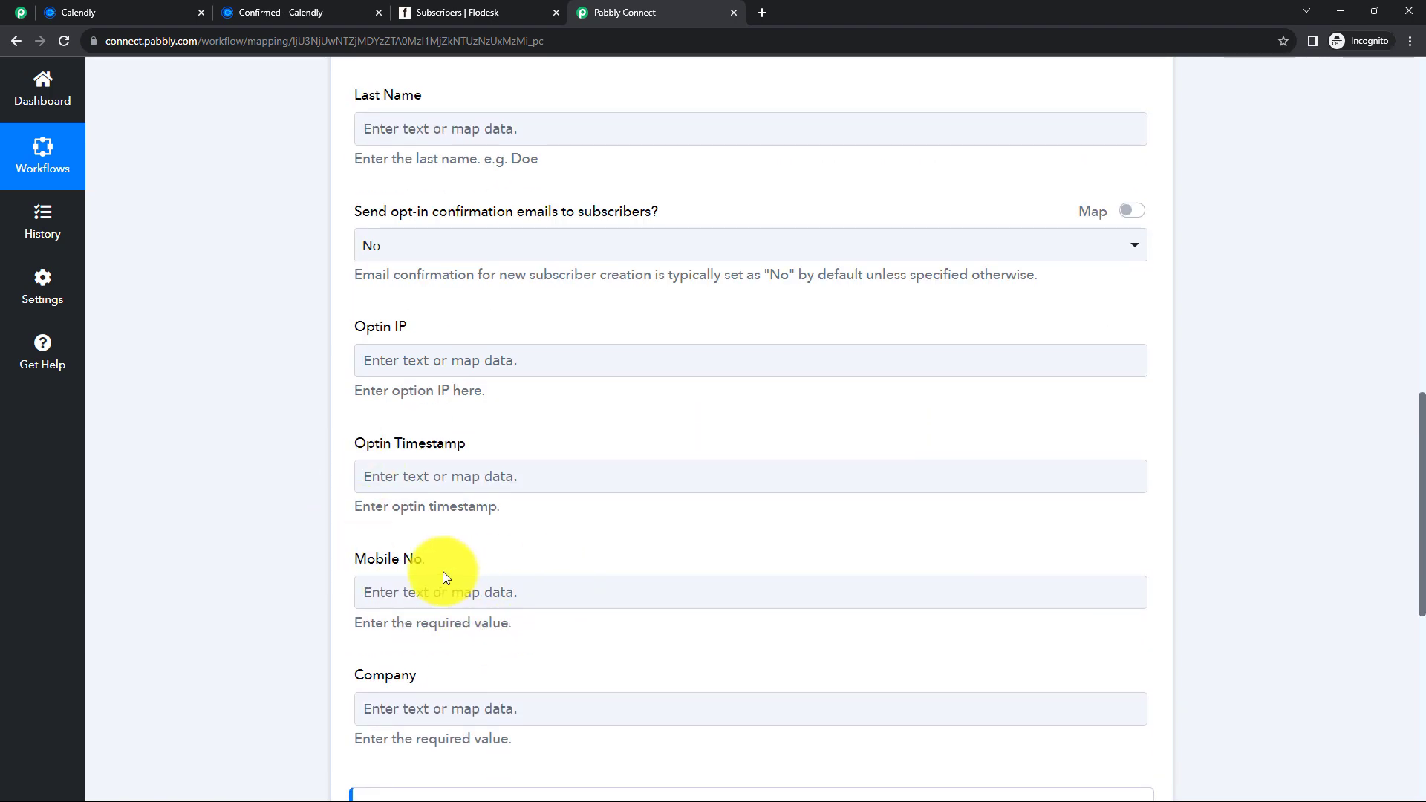
scroll(453, 668, down, 3)
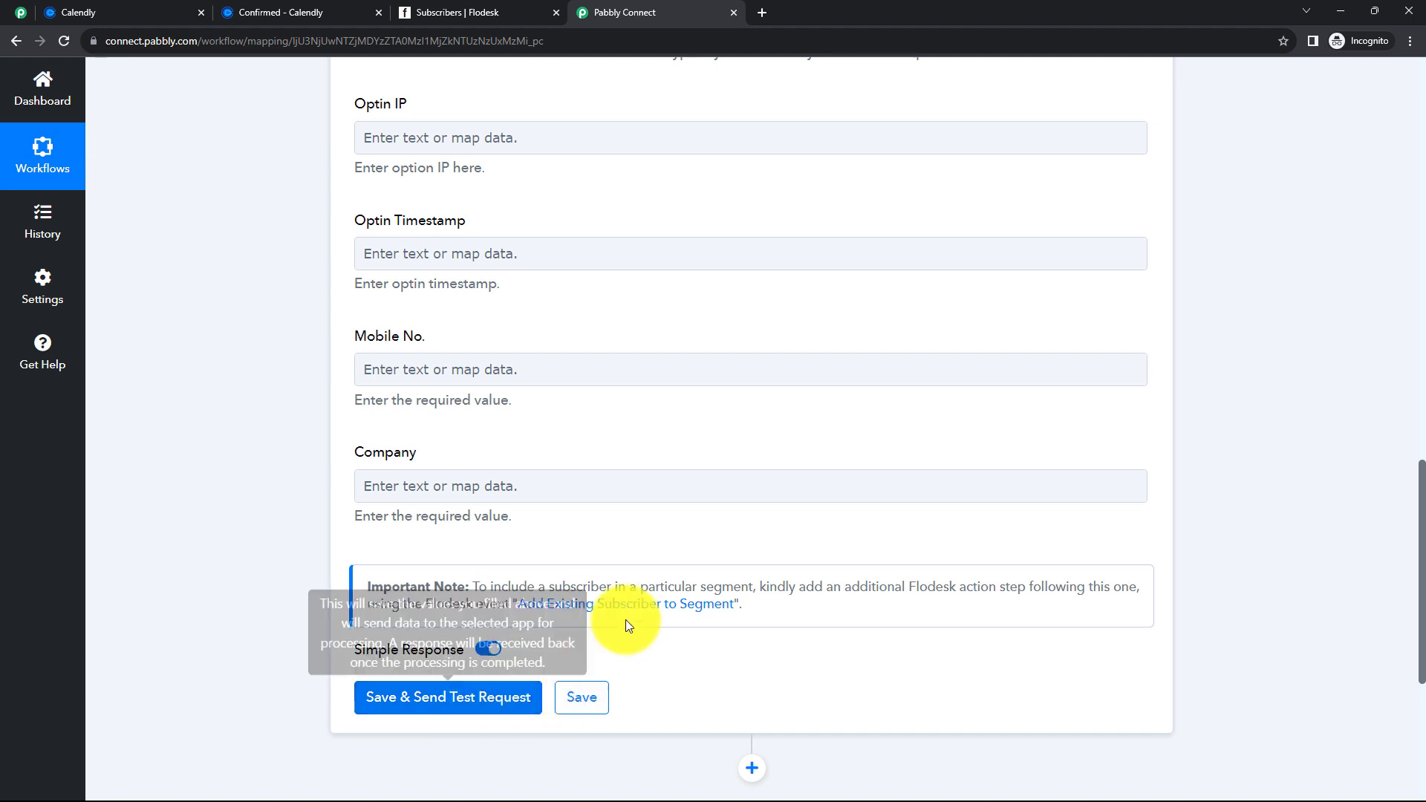
scroll(604, 589, up, 10)
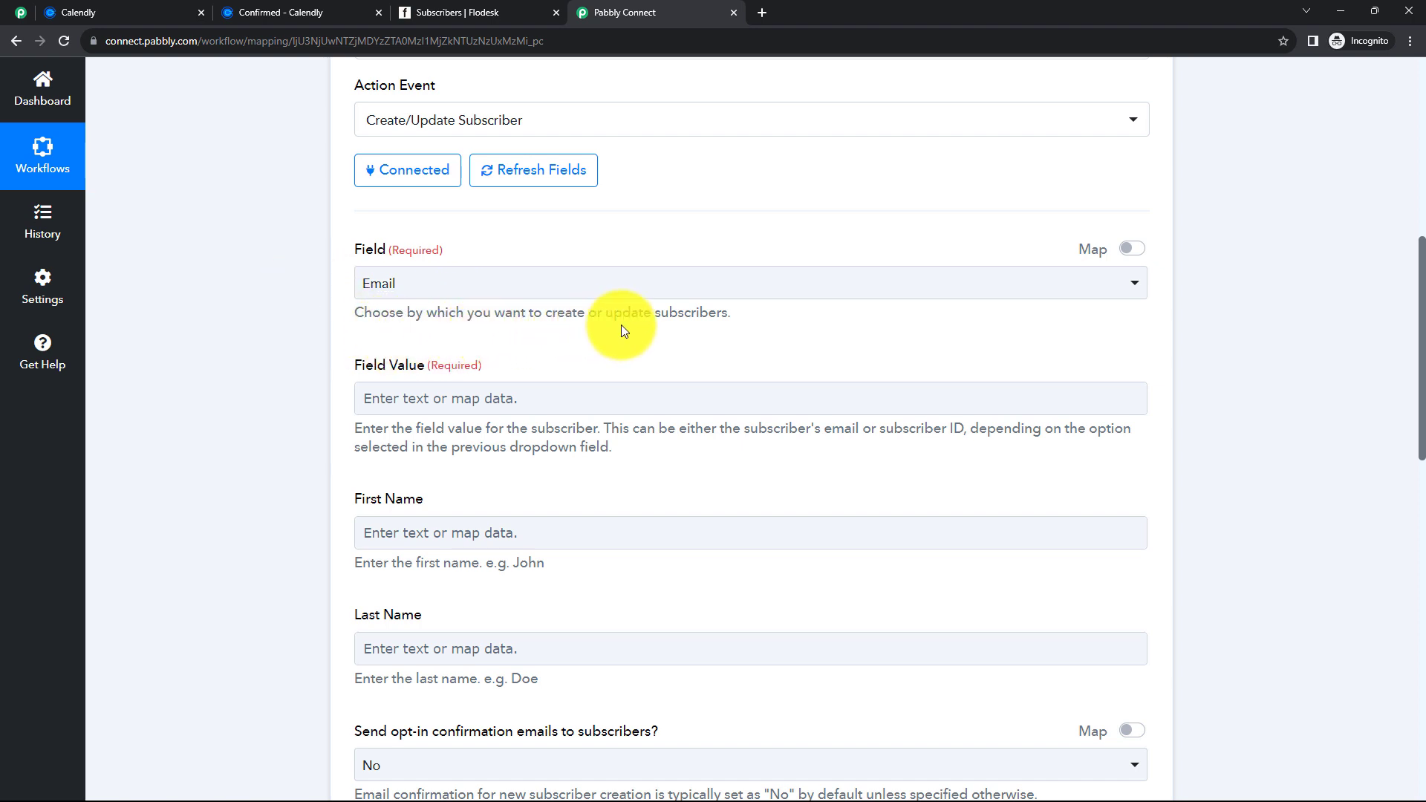
click(651, 291)
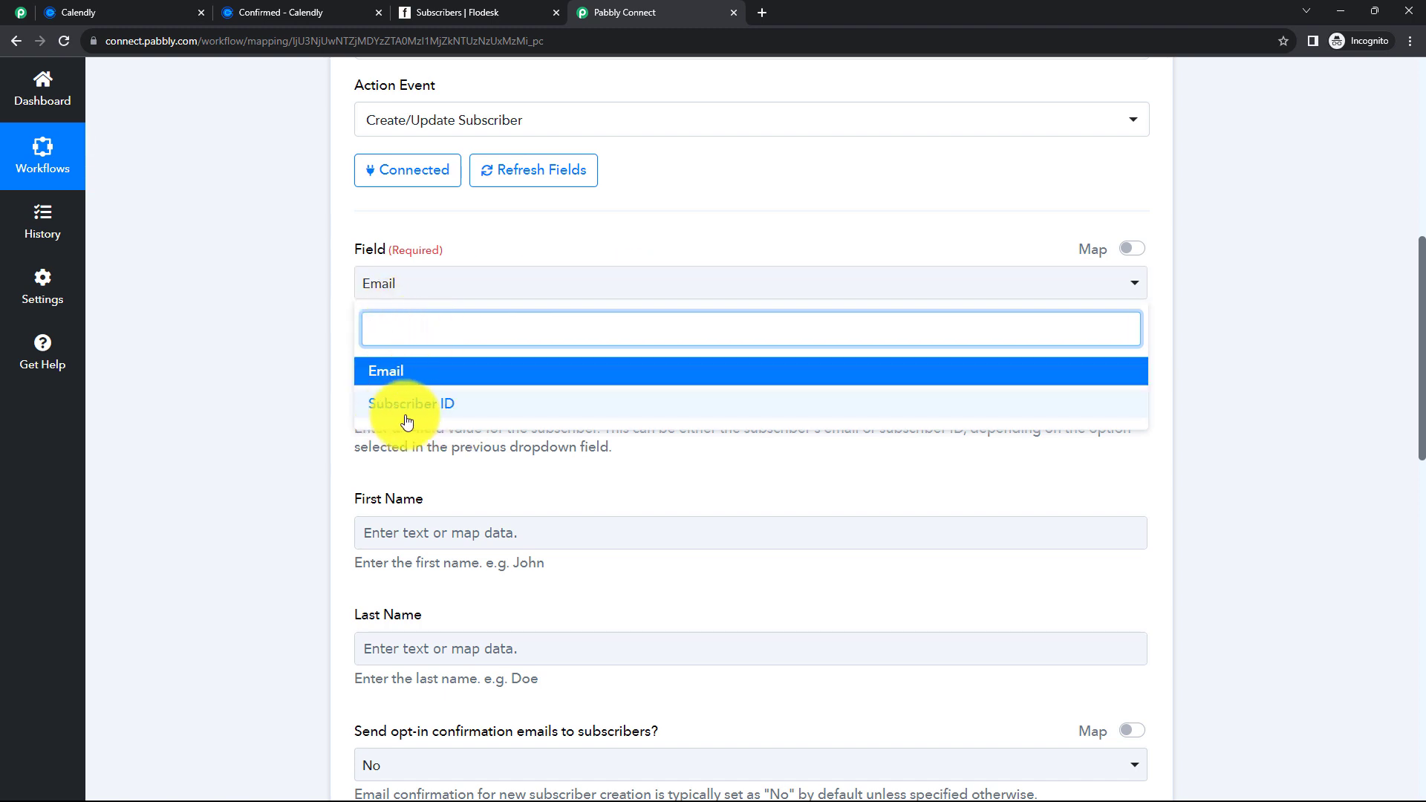
click(426, 381)
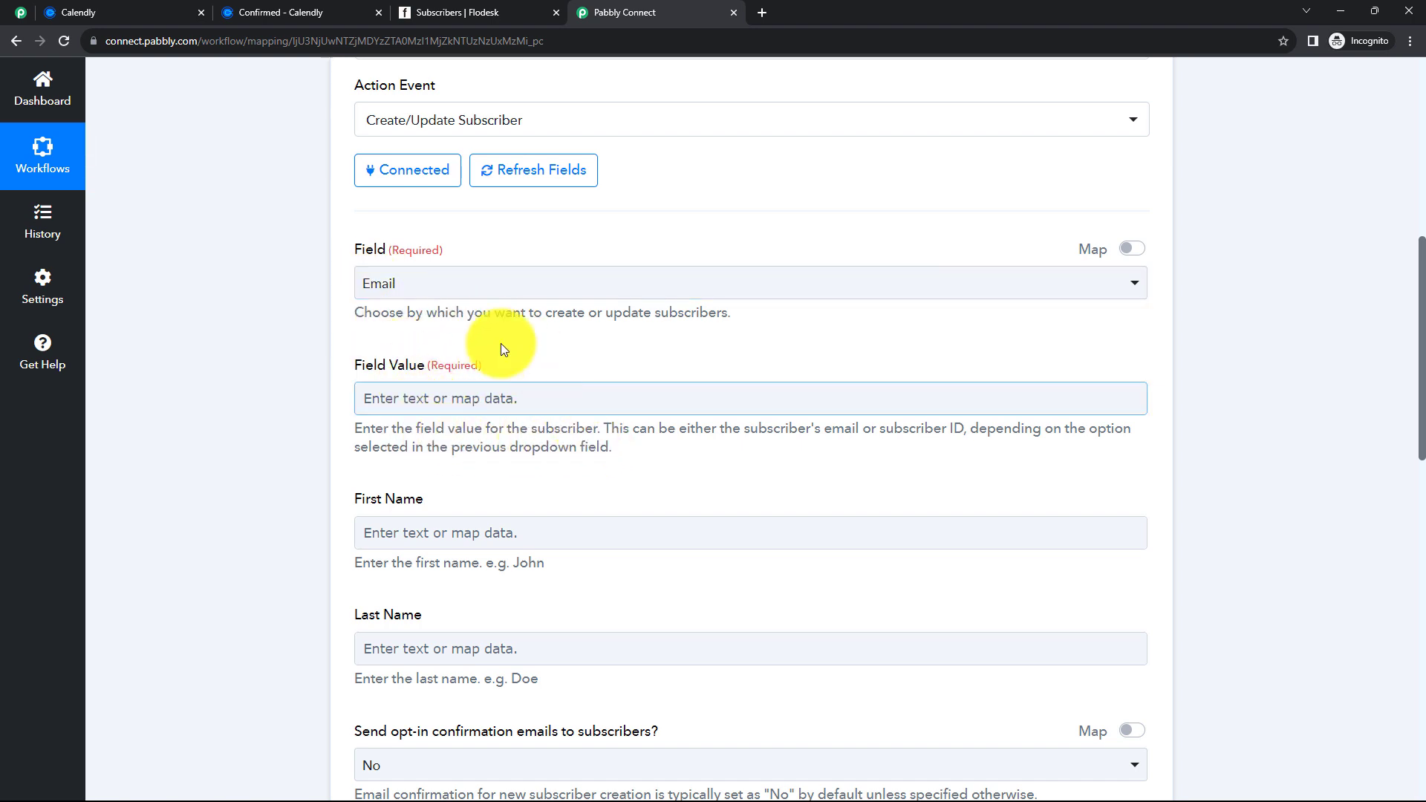
- Map the Calendly invitee's email into Flodesk's Field Value
click(436, 399)
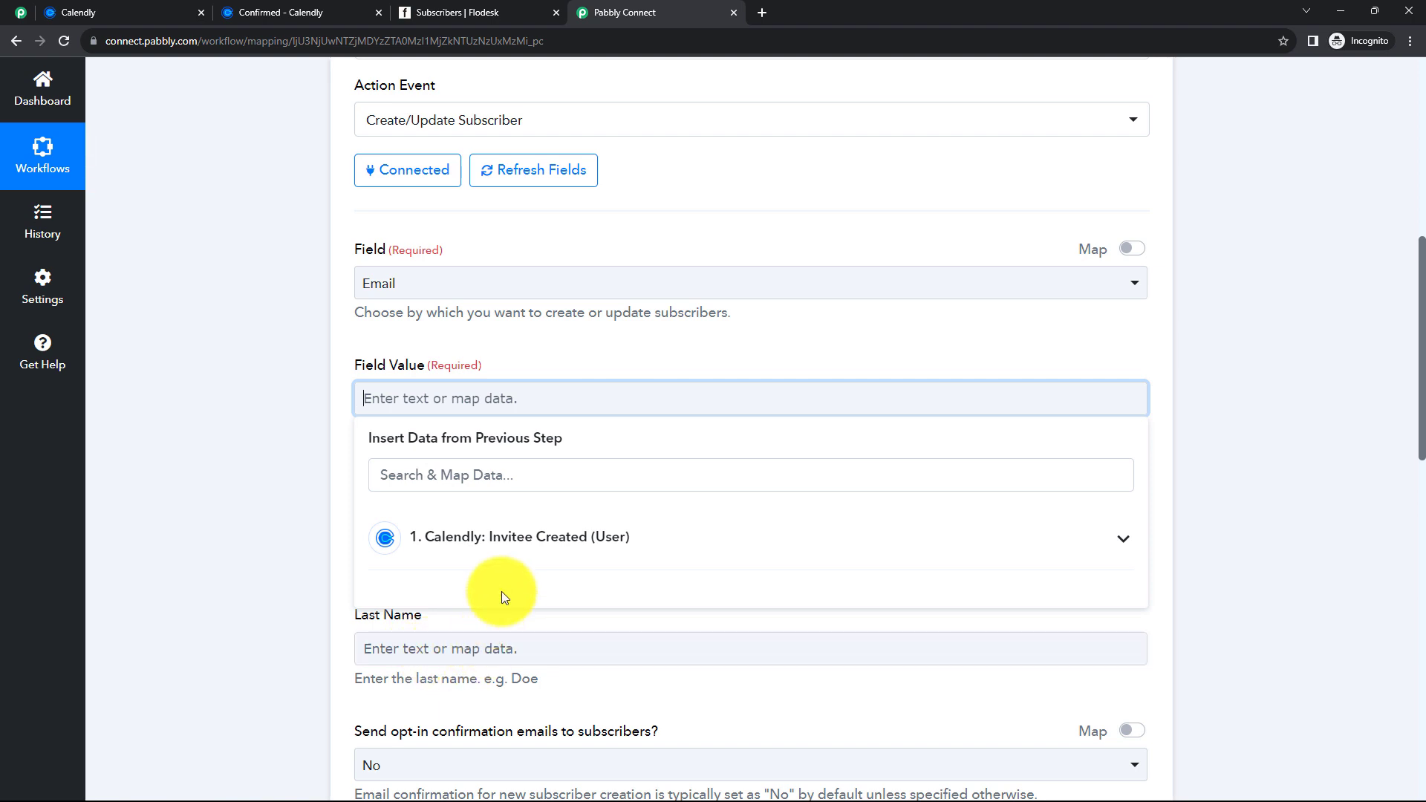
click(508, 543)
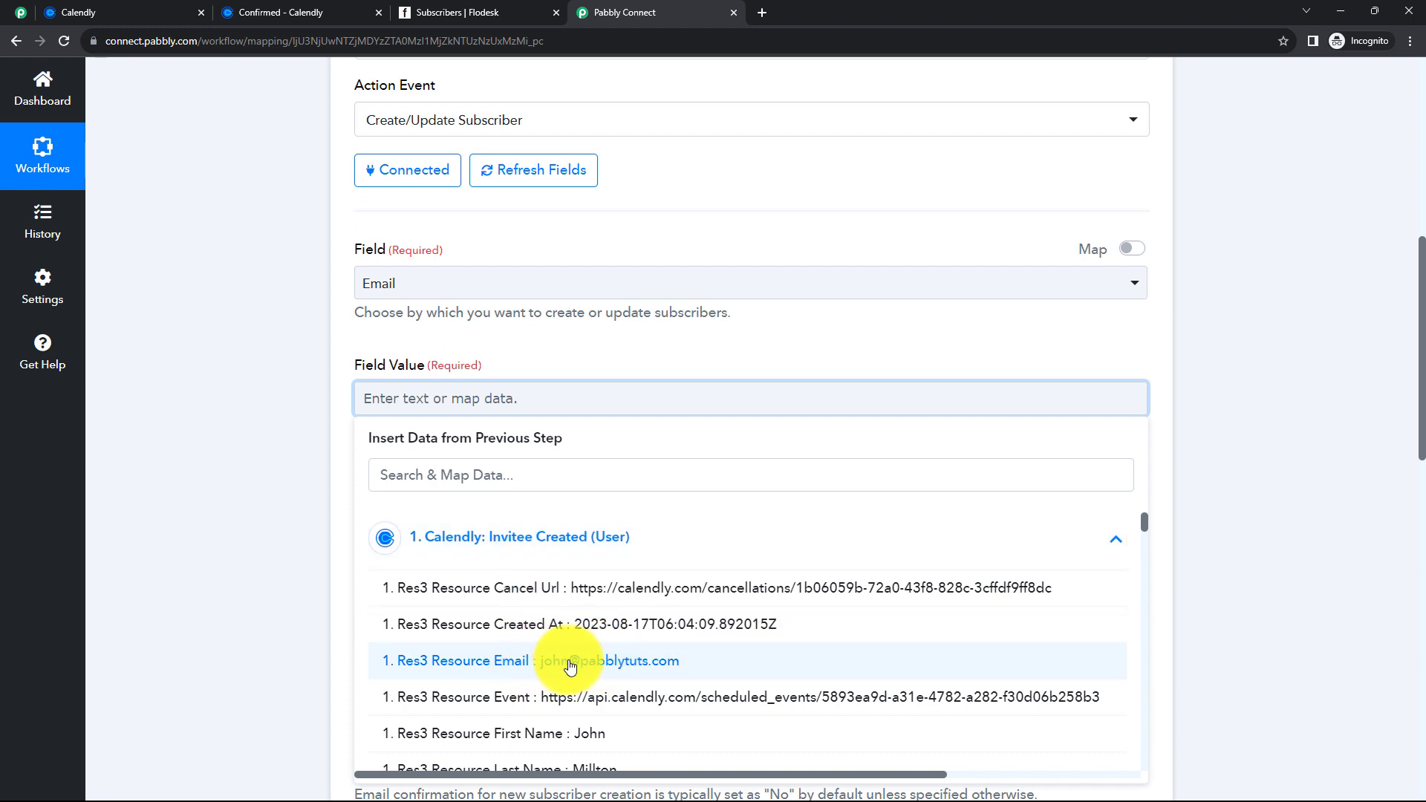
click(573, 665)
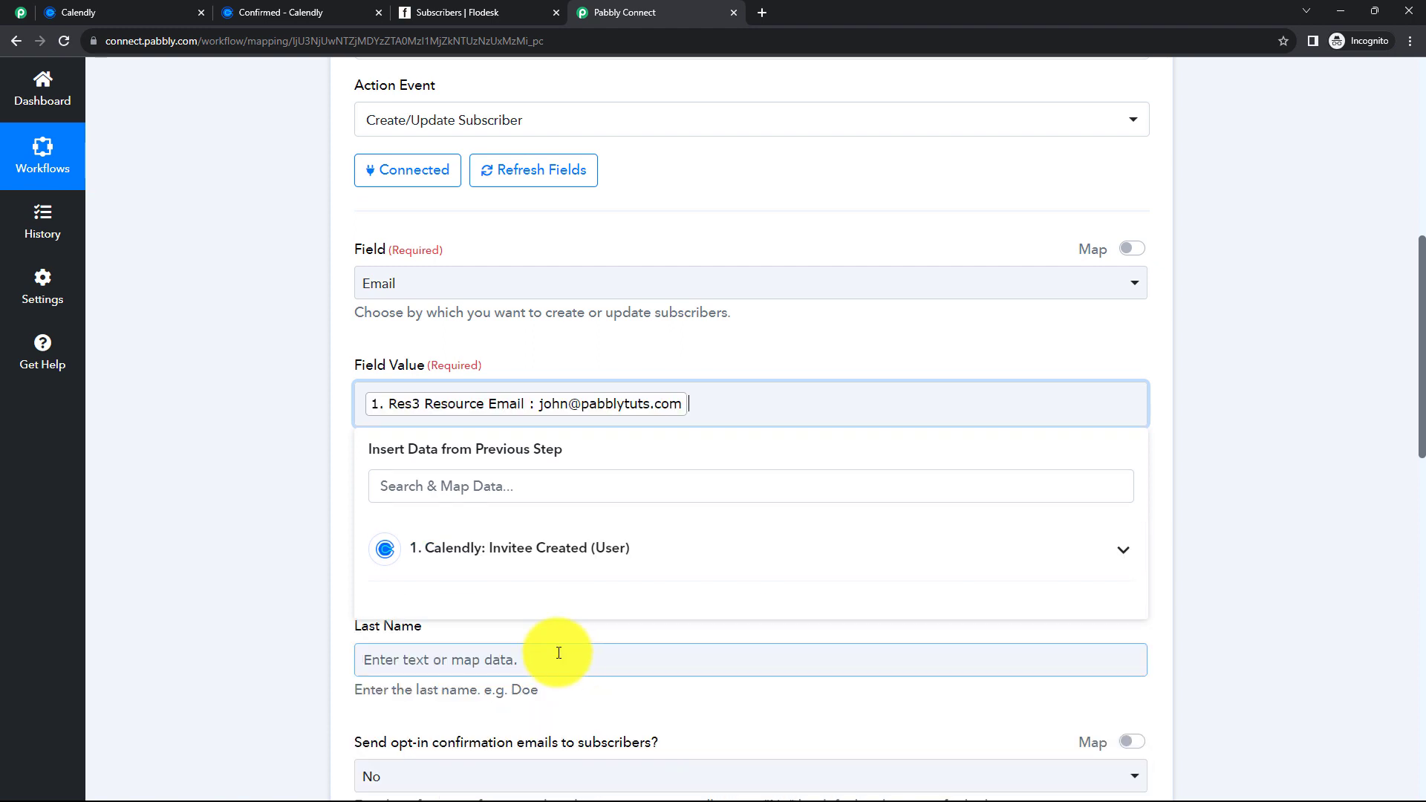
click(315, 498)
scroll(317, 497, down, 2)
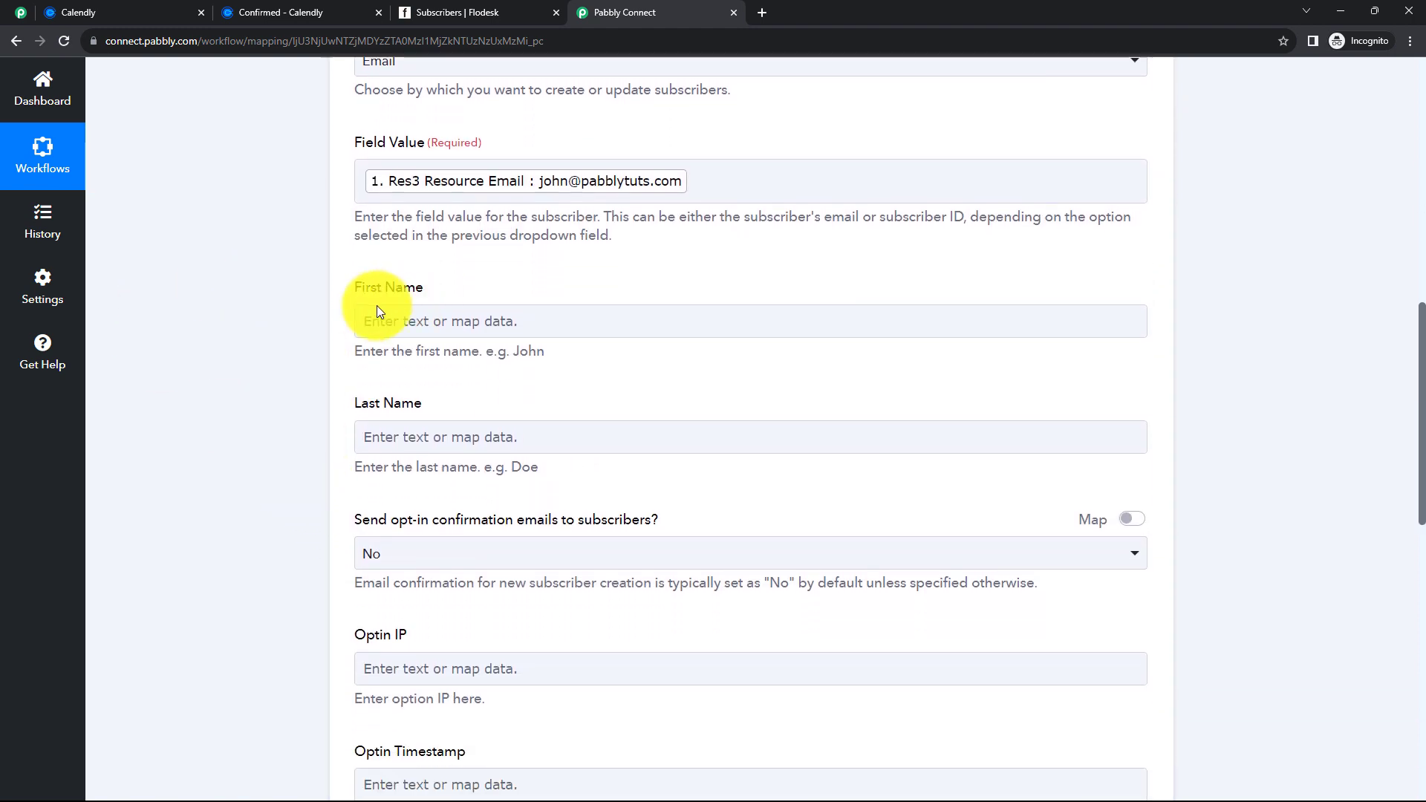
- Map the Calendly invitee's first and last name into First Name and Last Name
click(422, 320)
click(493, 457)
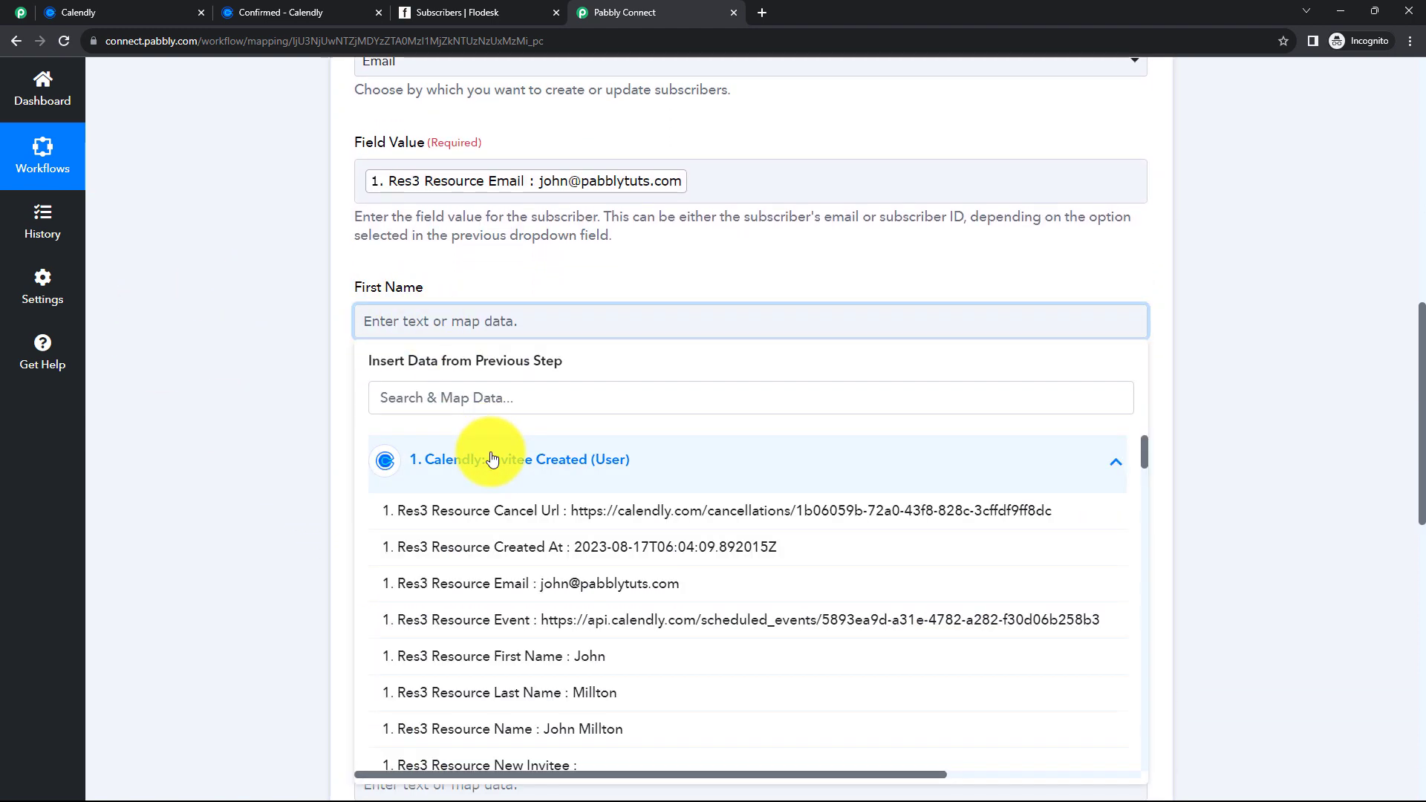
click(465, 406)
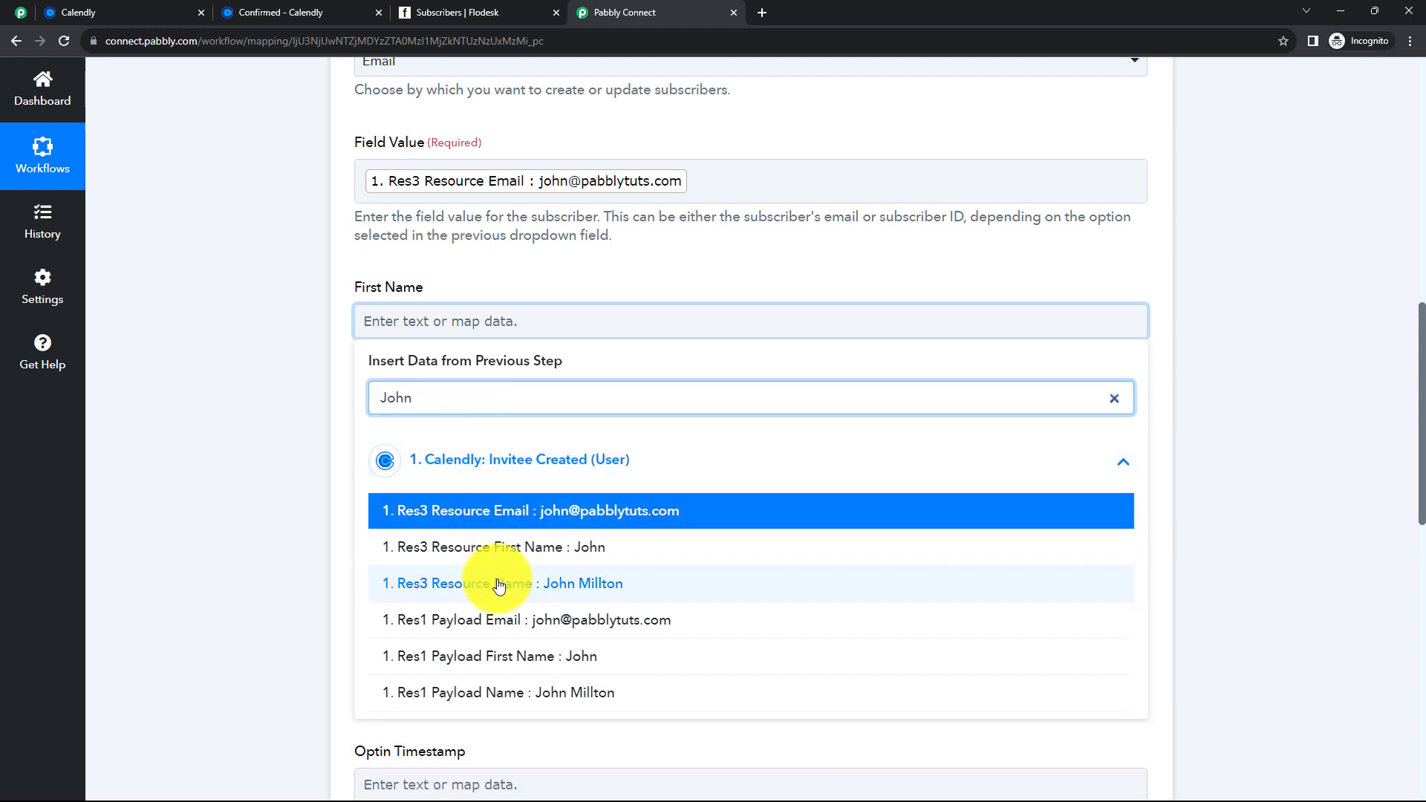
click(537, 550)
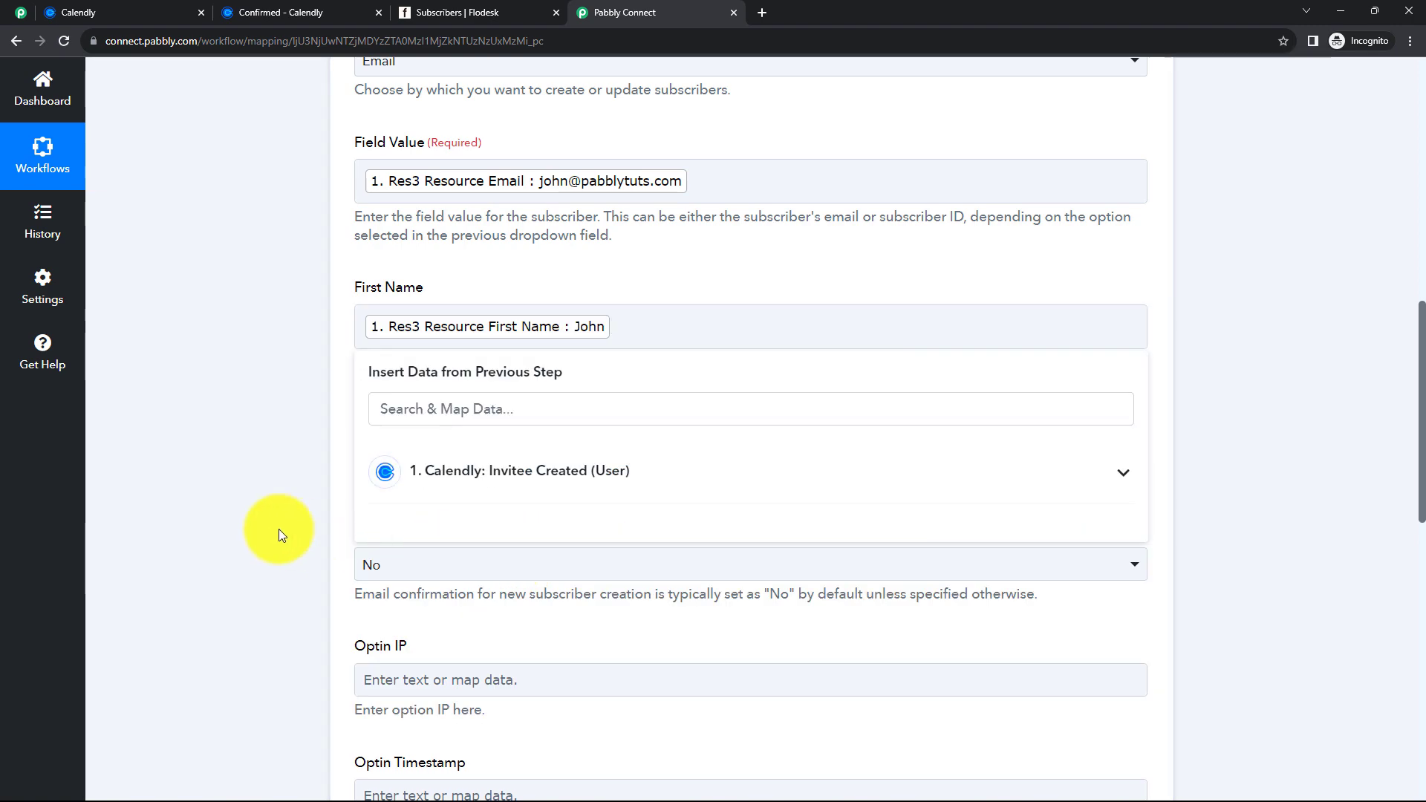
scroll(302, 484, down, 2)
click(432, 301)
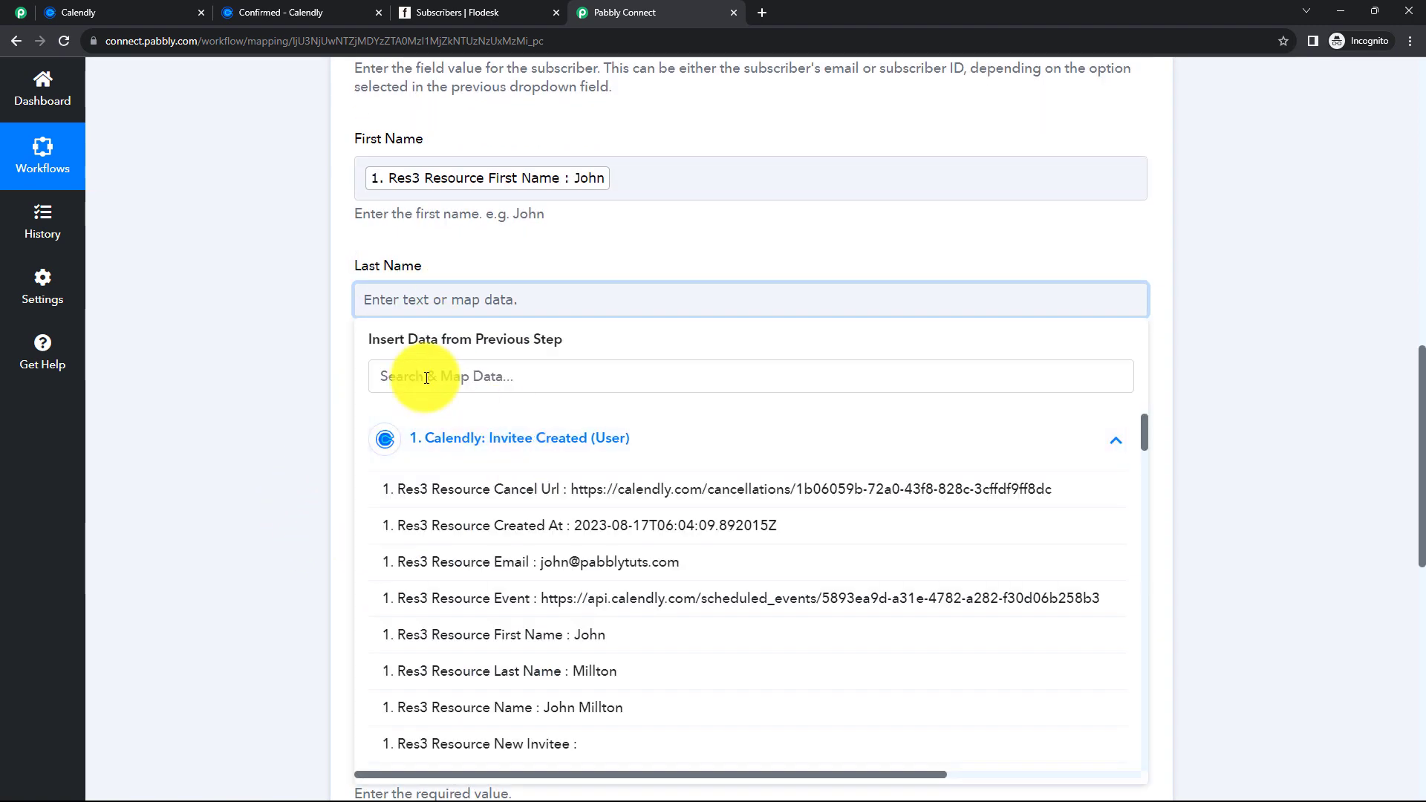
click(426, 376)
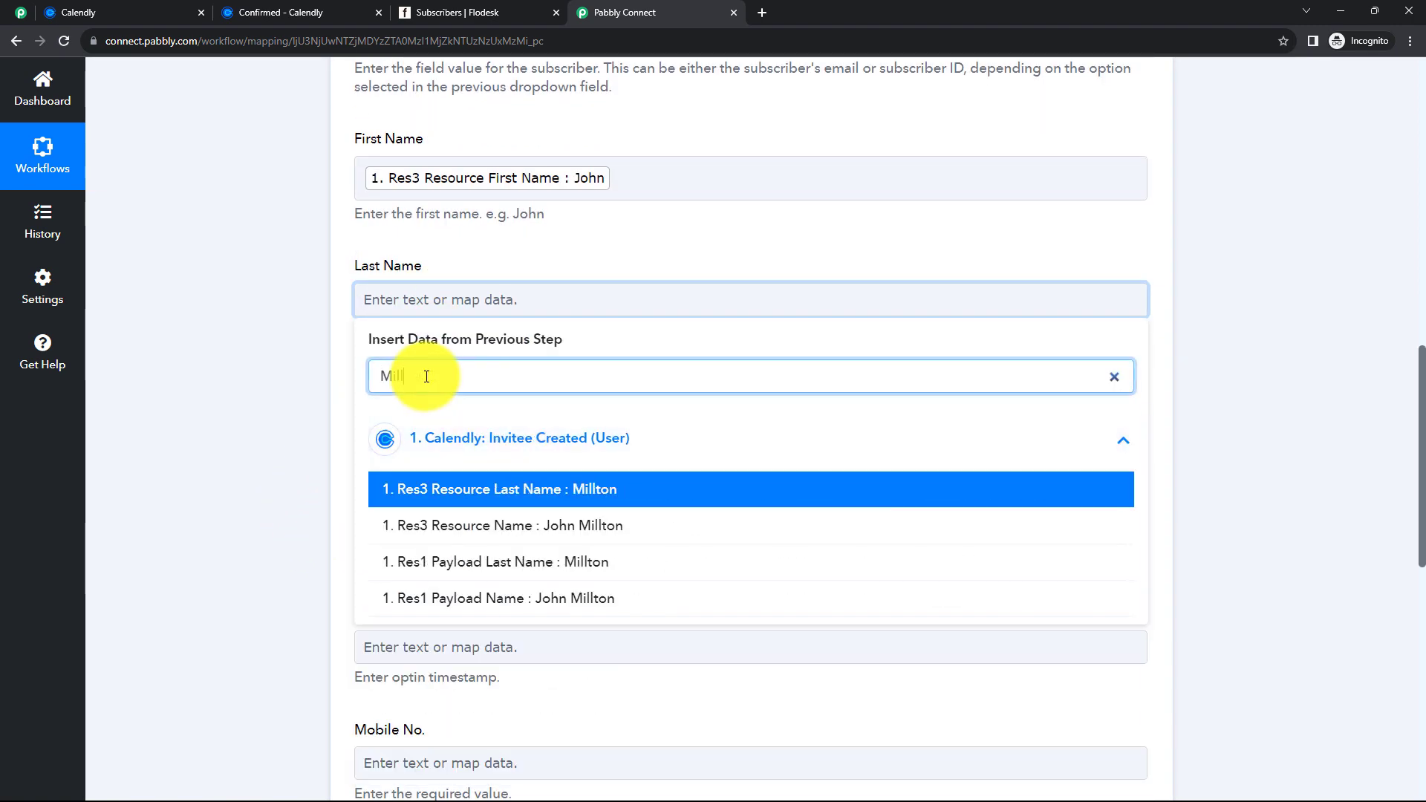
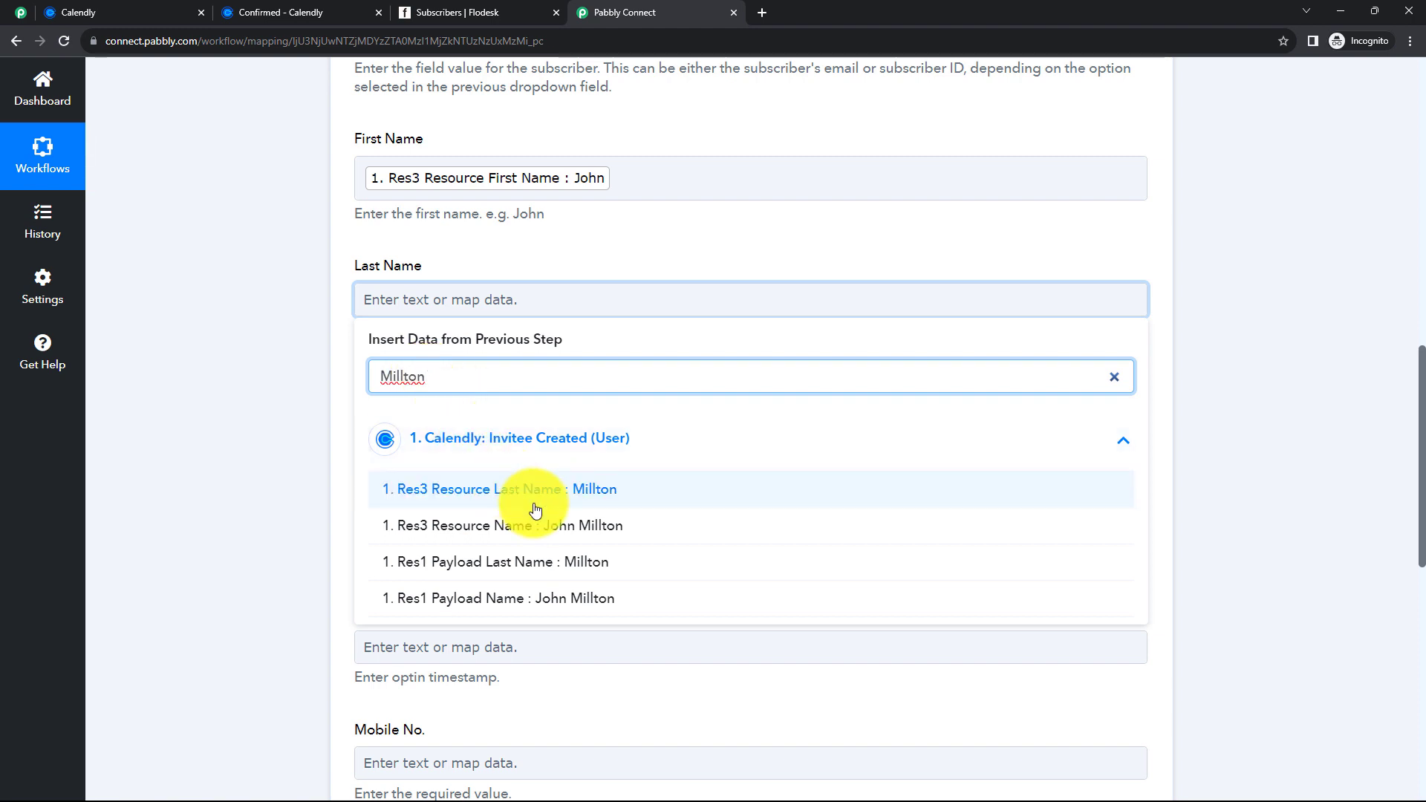
click(544, 500)
scroll(260, 375, down, 2)
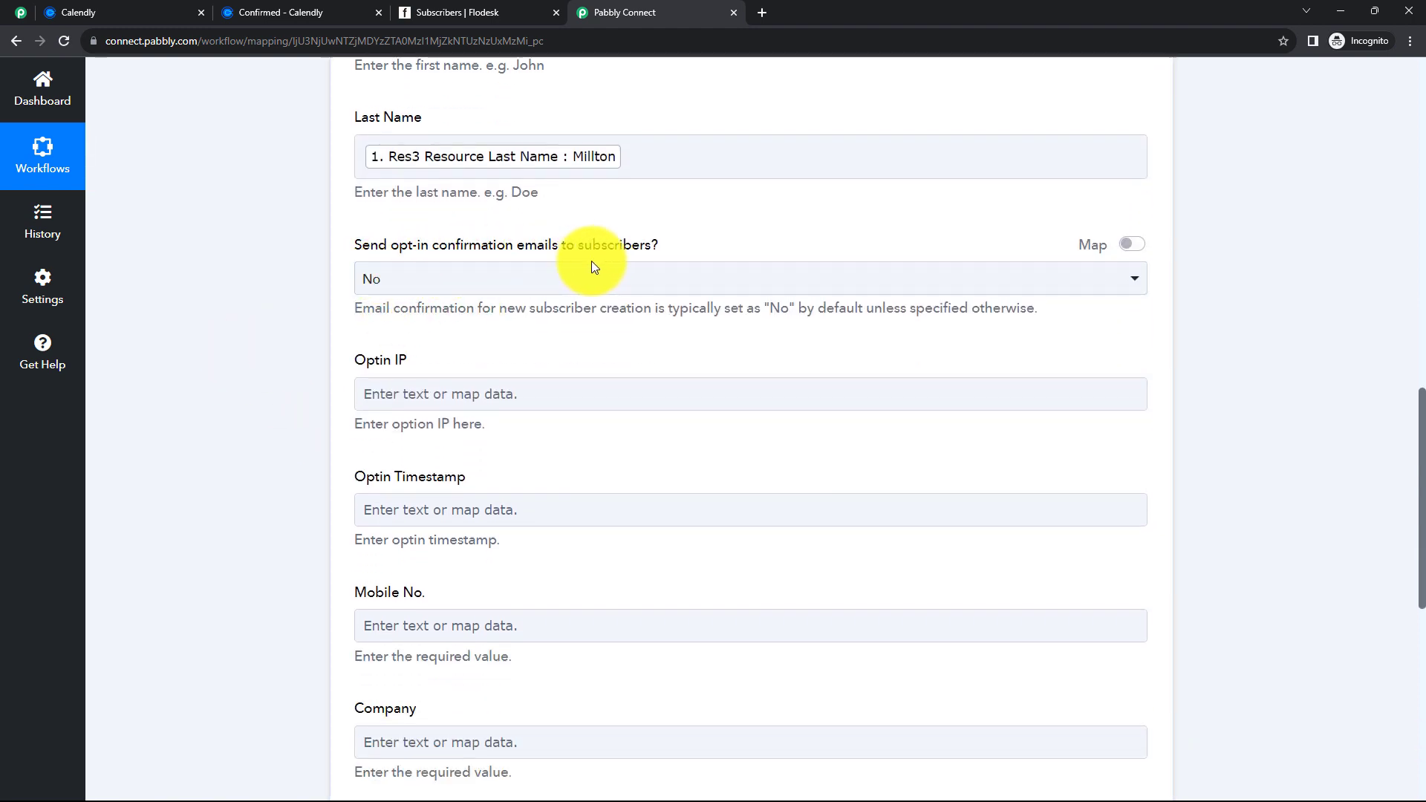
- Keep opt-in confirmation emails set to No
click(553, 282)
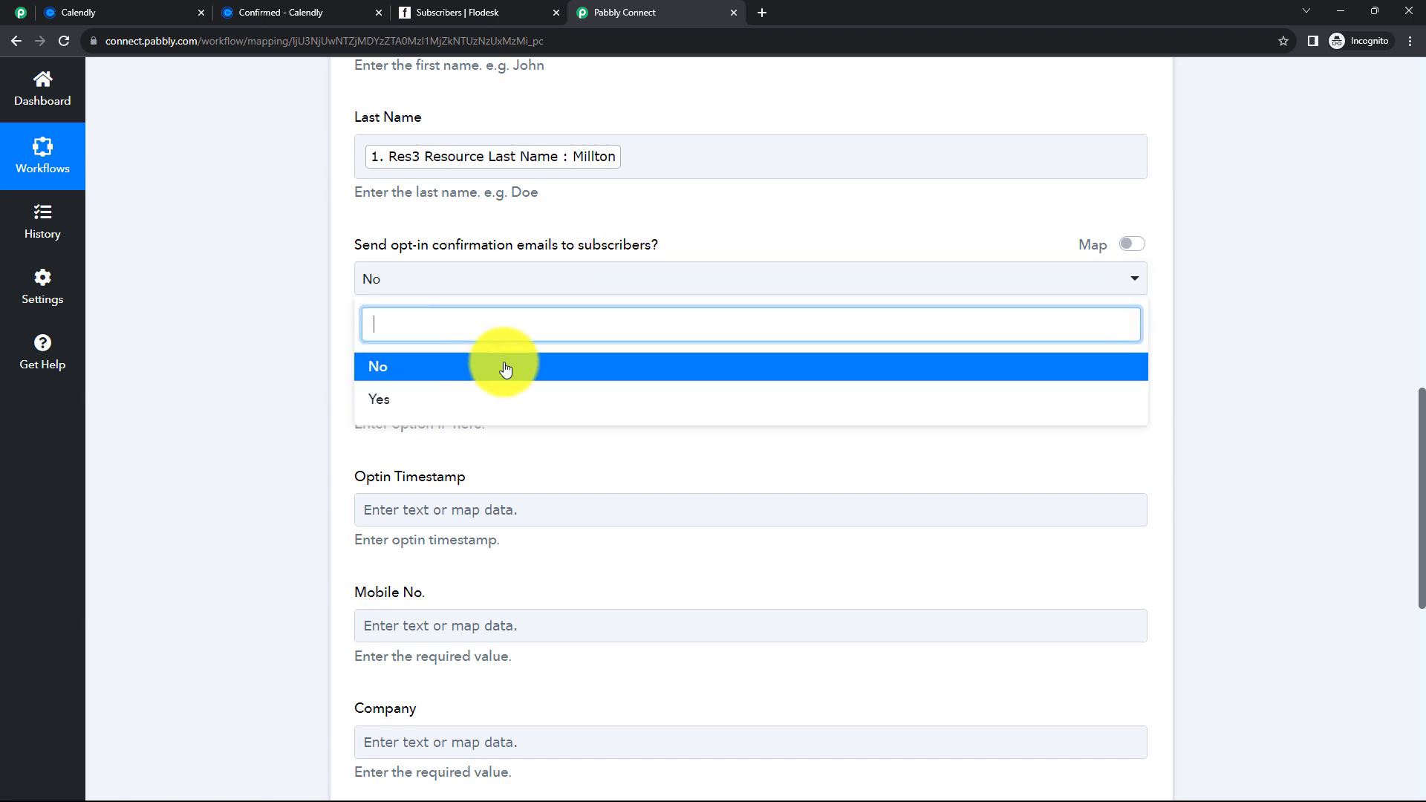
click(298, 324)
scroll(401, 312, down, 1)
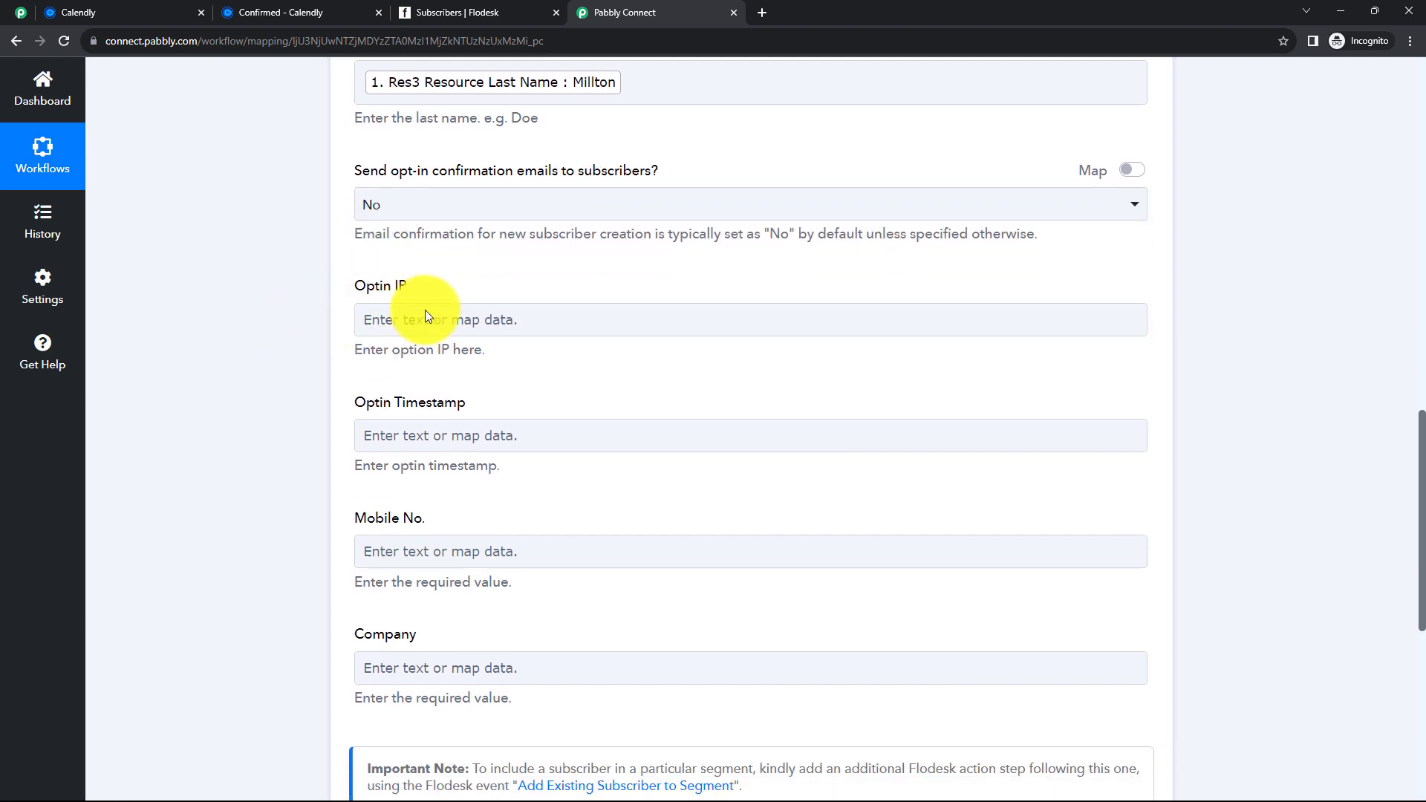
scroll(449, 332, down, 1)
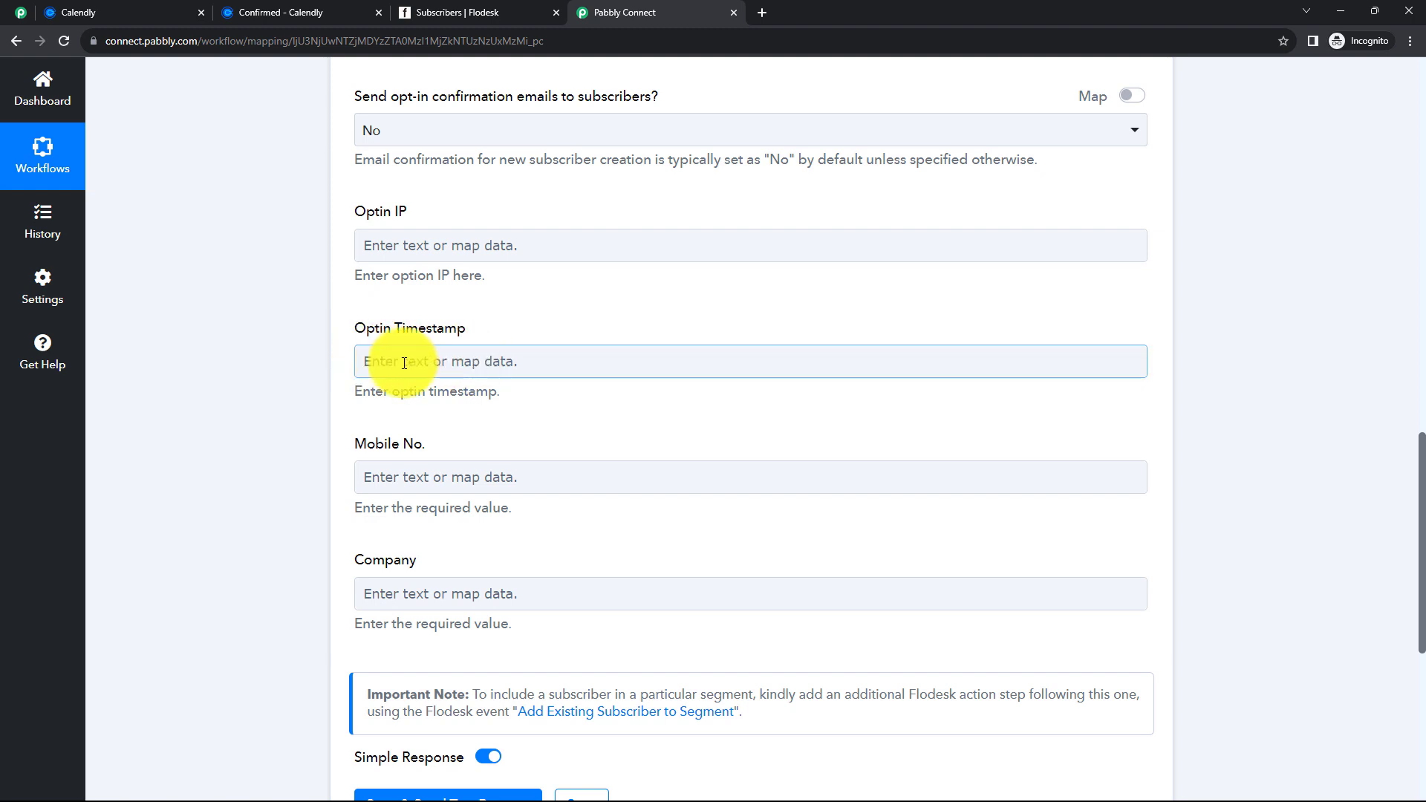
scroll(475, 372, down, 1)
- Map the Calendly phone number answer into Mobile No
click(455, 401)
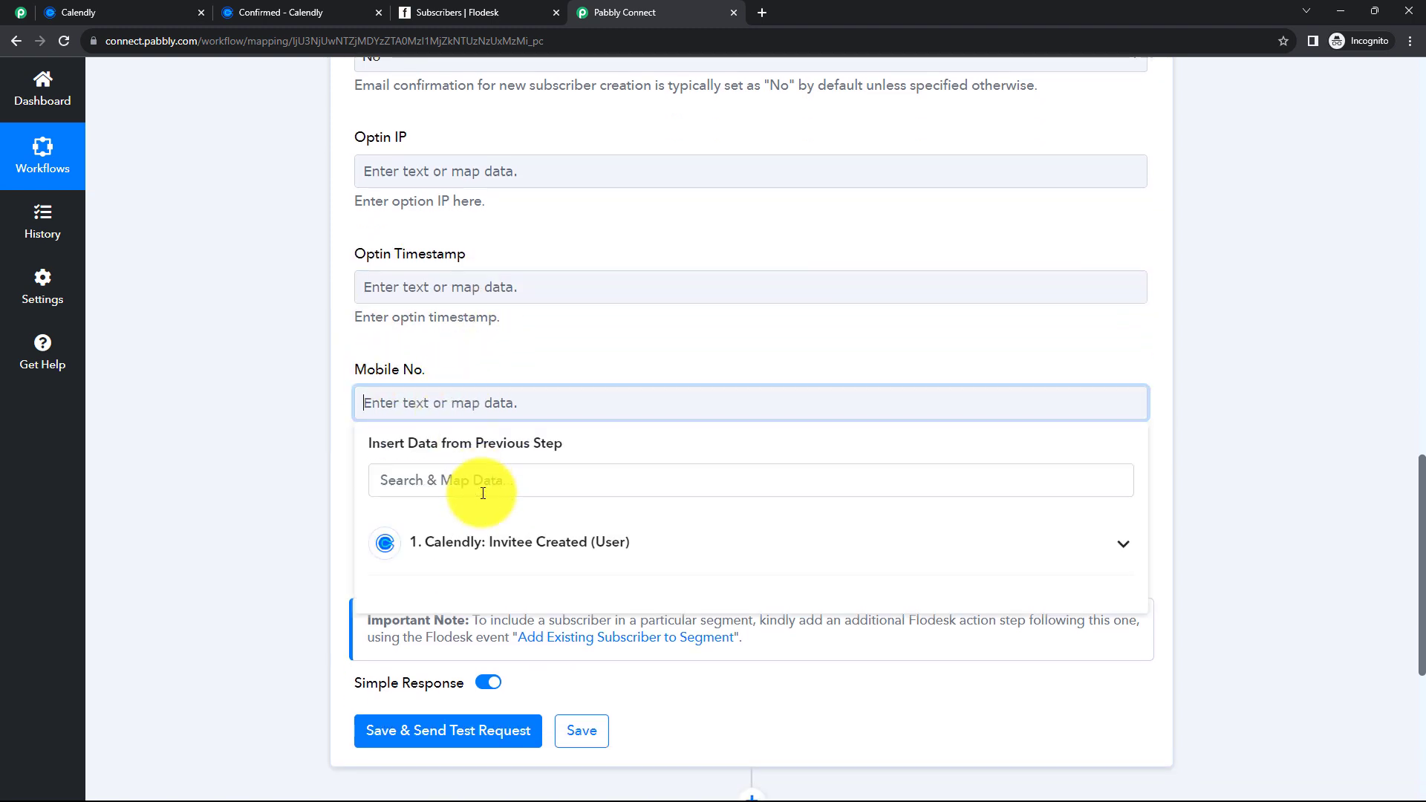
click(471, 542)
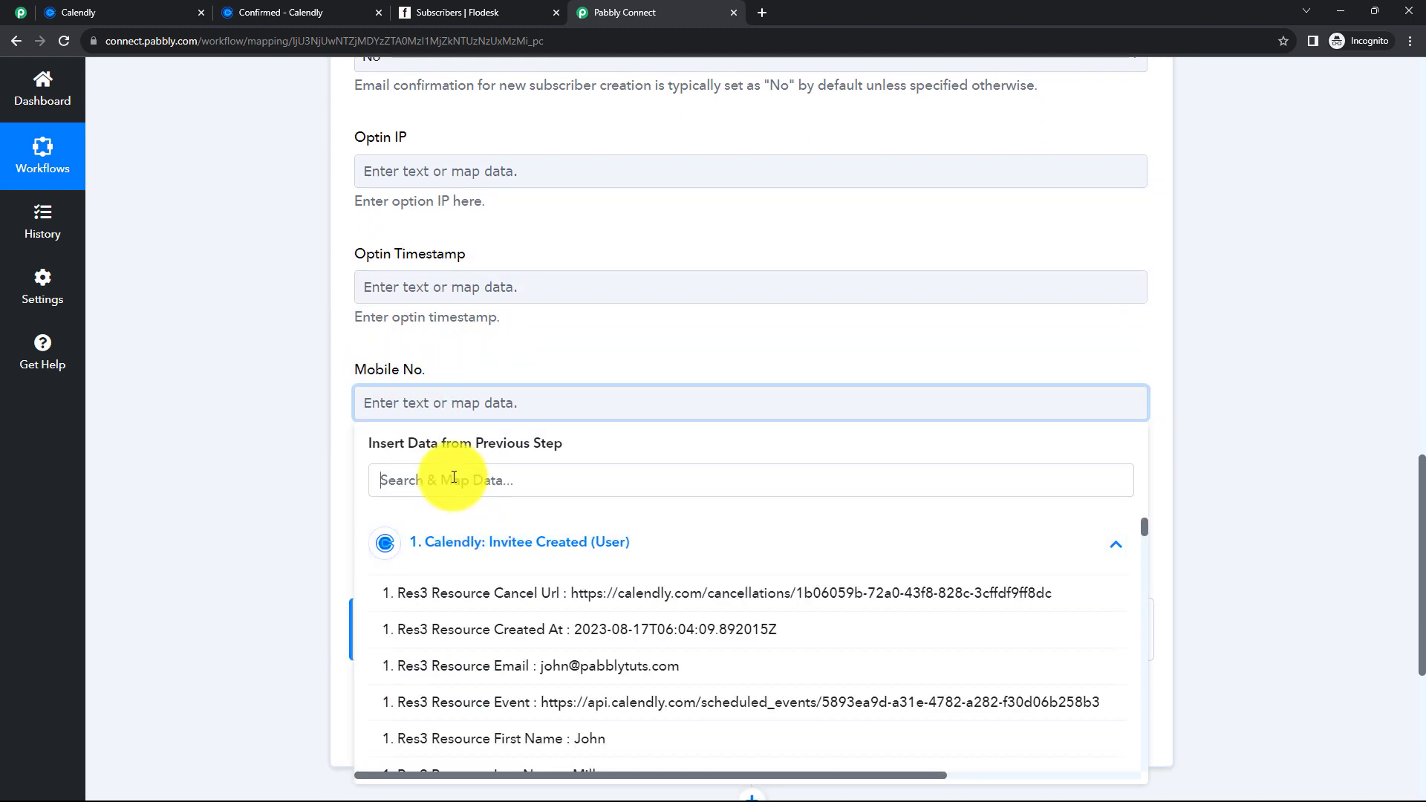
click(453, 477)
text(9191)
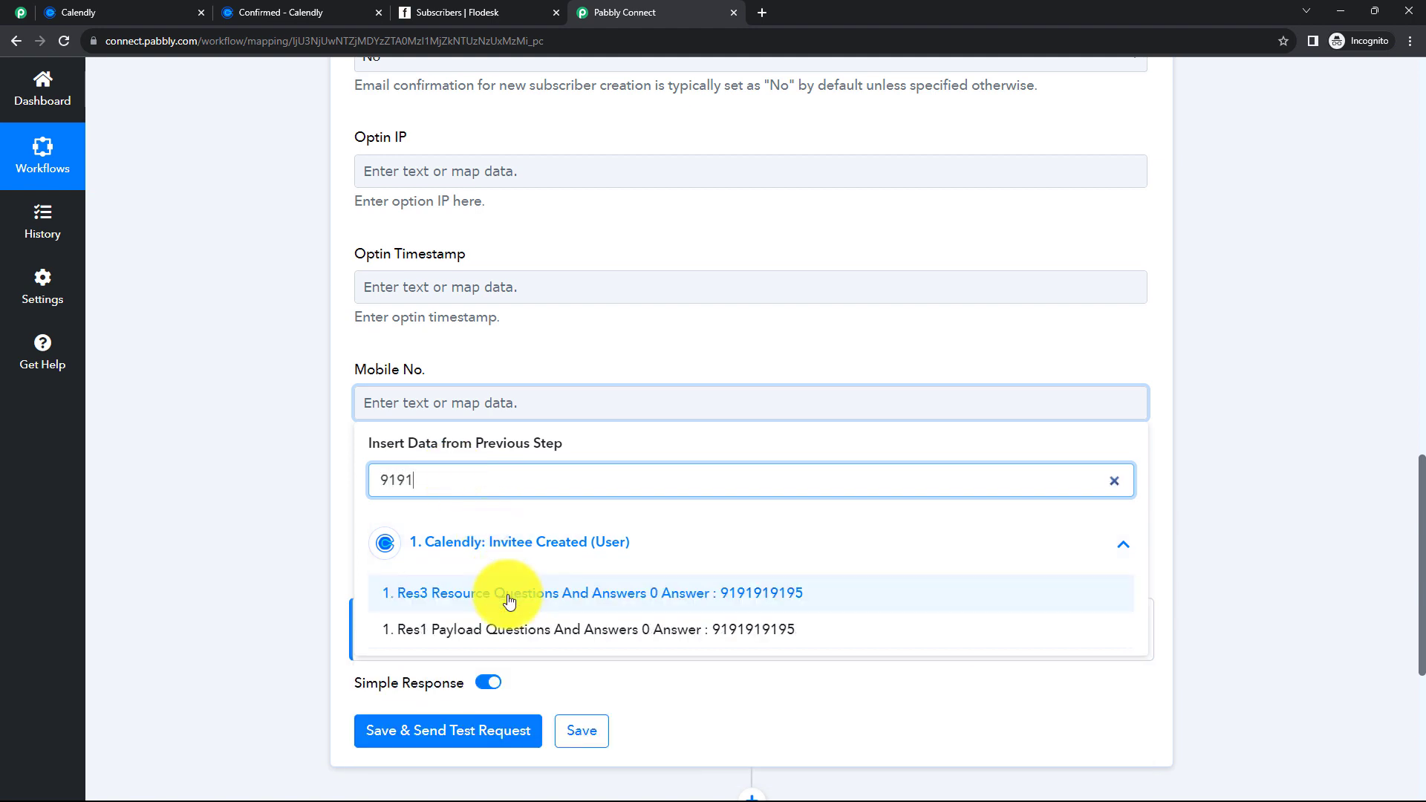
click(509, 592)
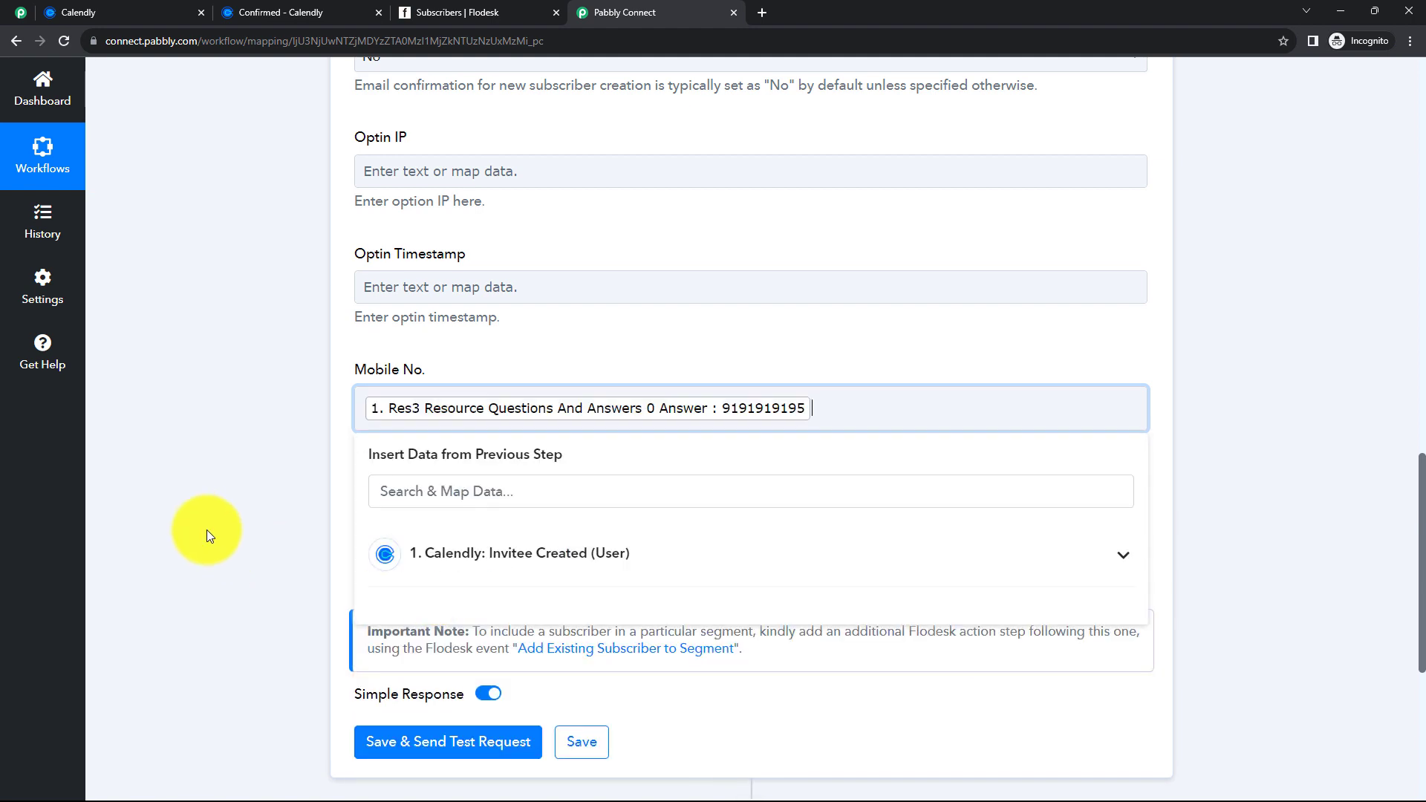
scroll(288, 525, down, 1)
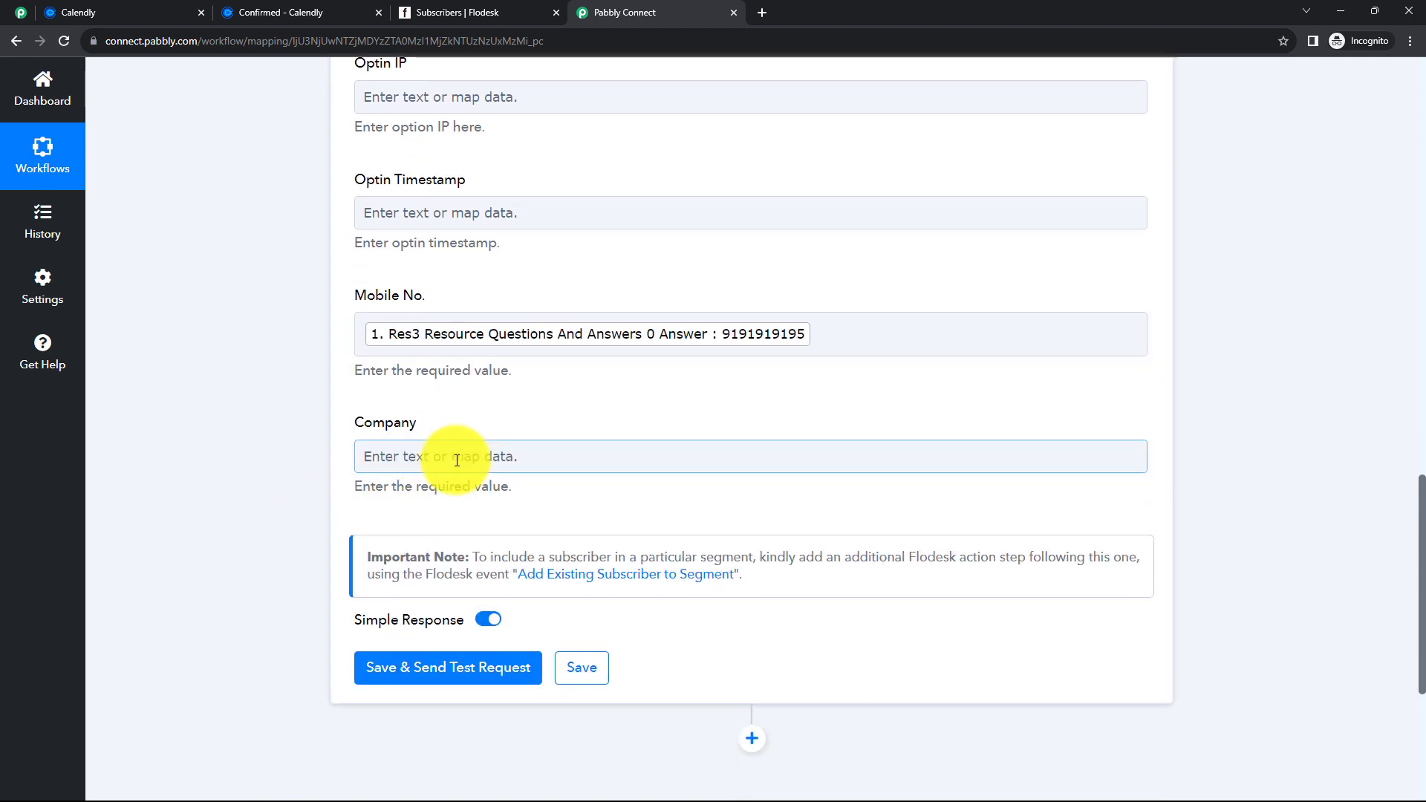
- Enter Pabbly as the Company value
click(457, 460)
text(Pabbly)
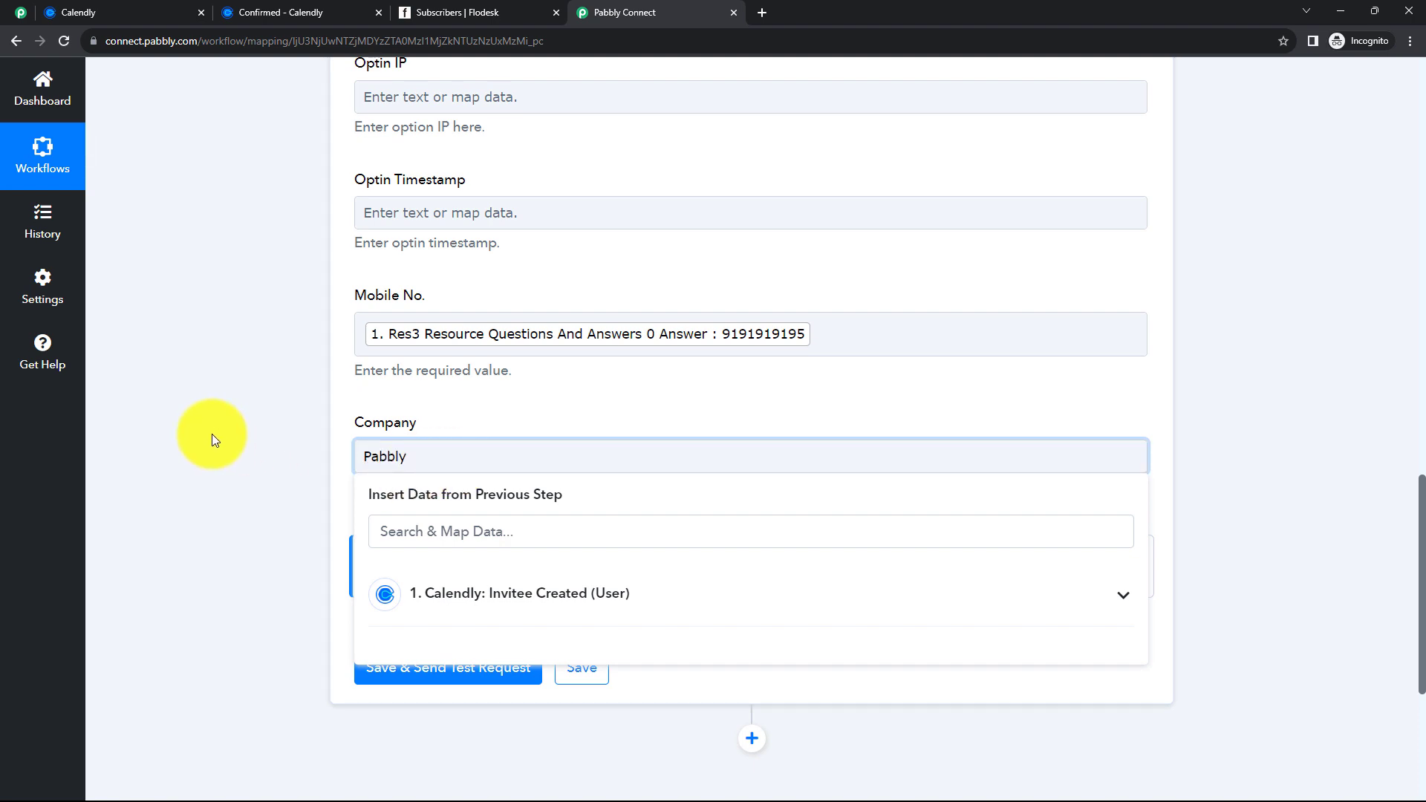
click(211, 433)
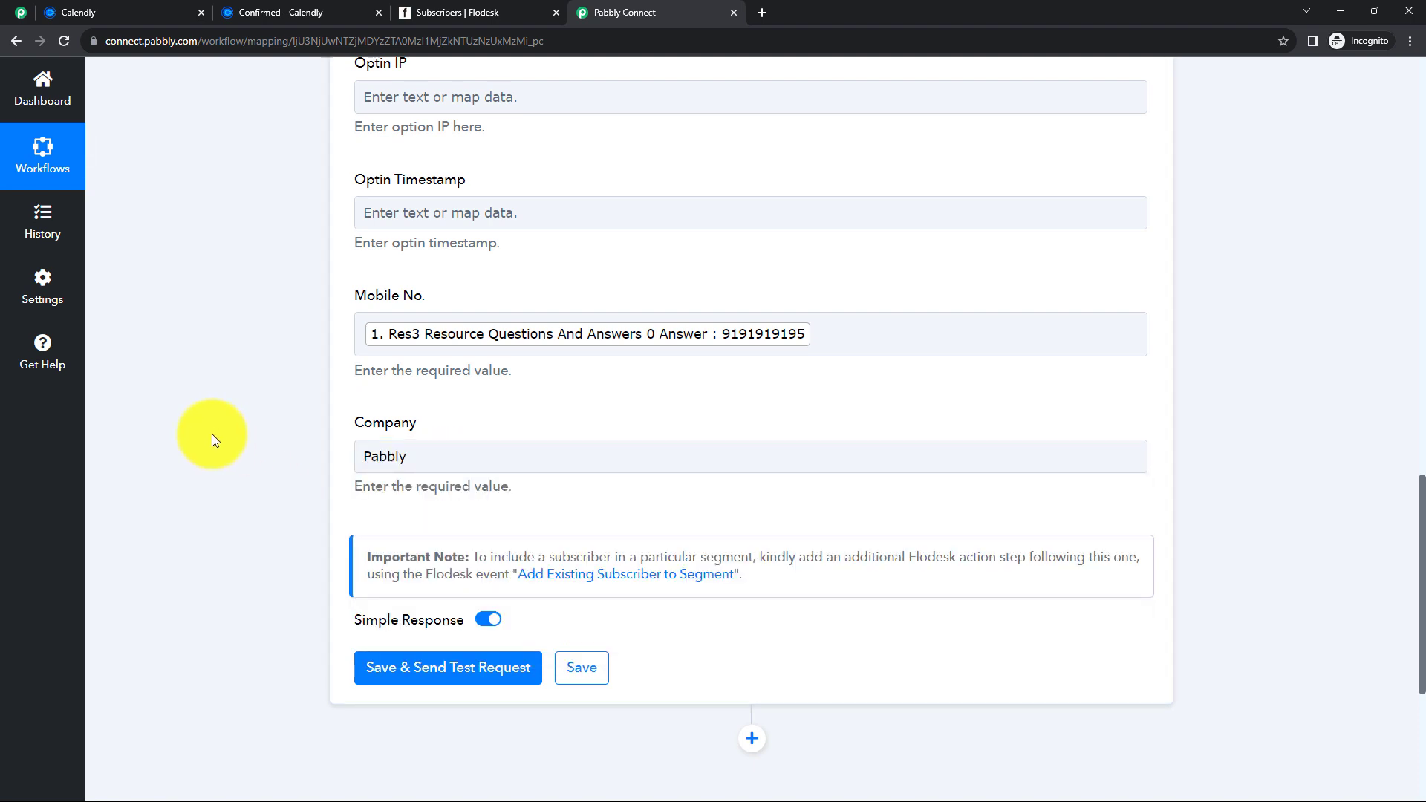
scroll(265, 426, up, 2)
scroll(358, 370, up, 6)
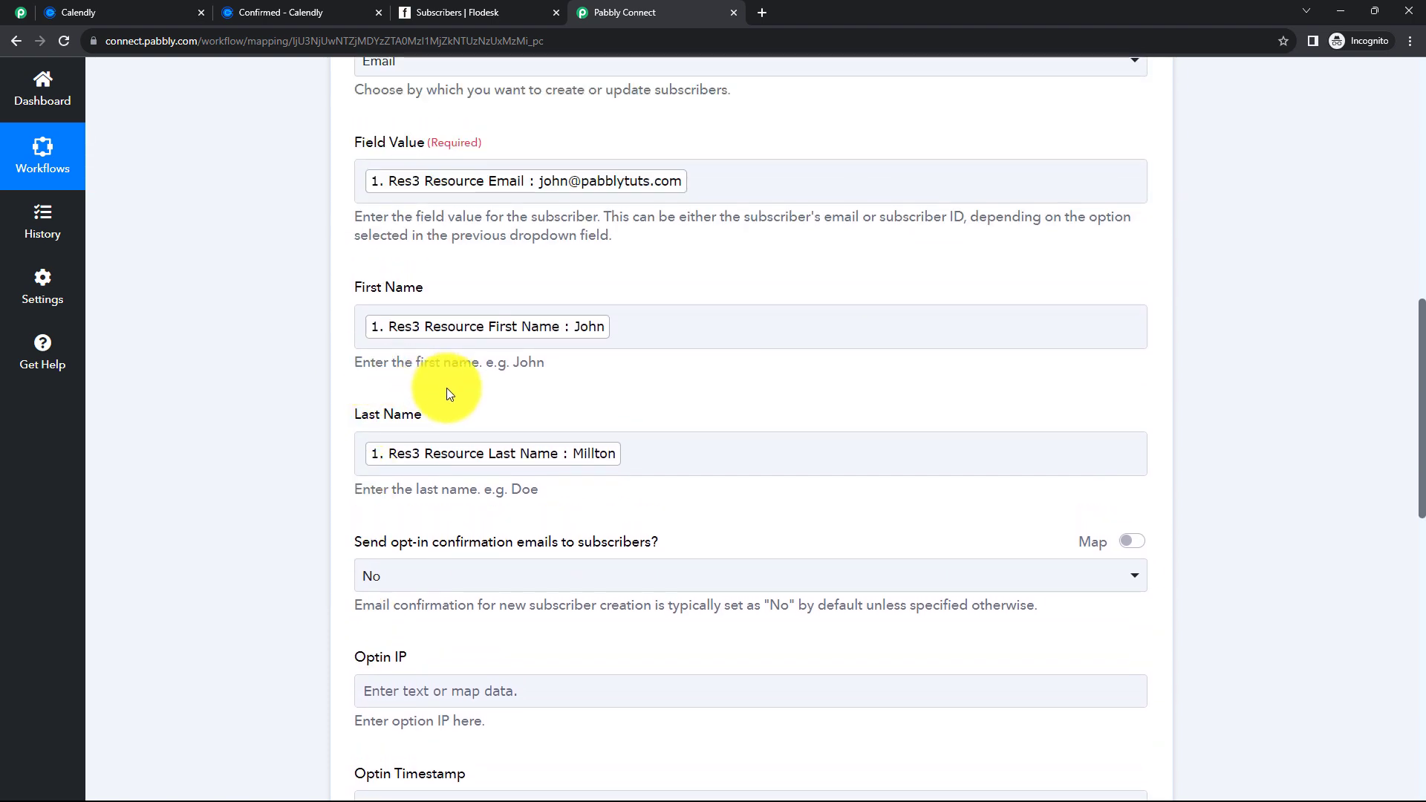
scroll(447, 388, up, 1)
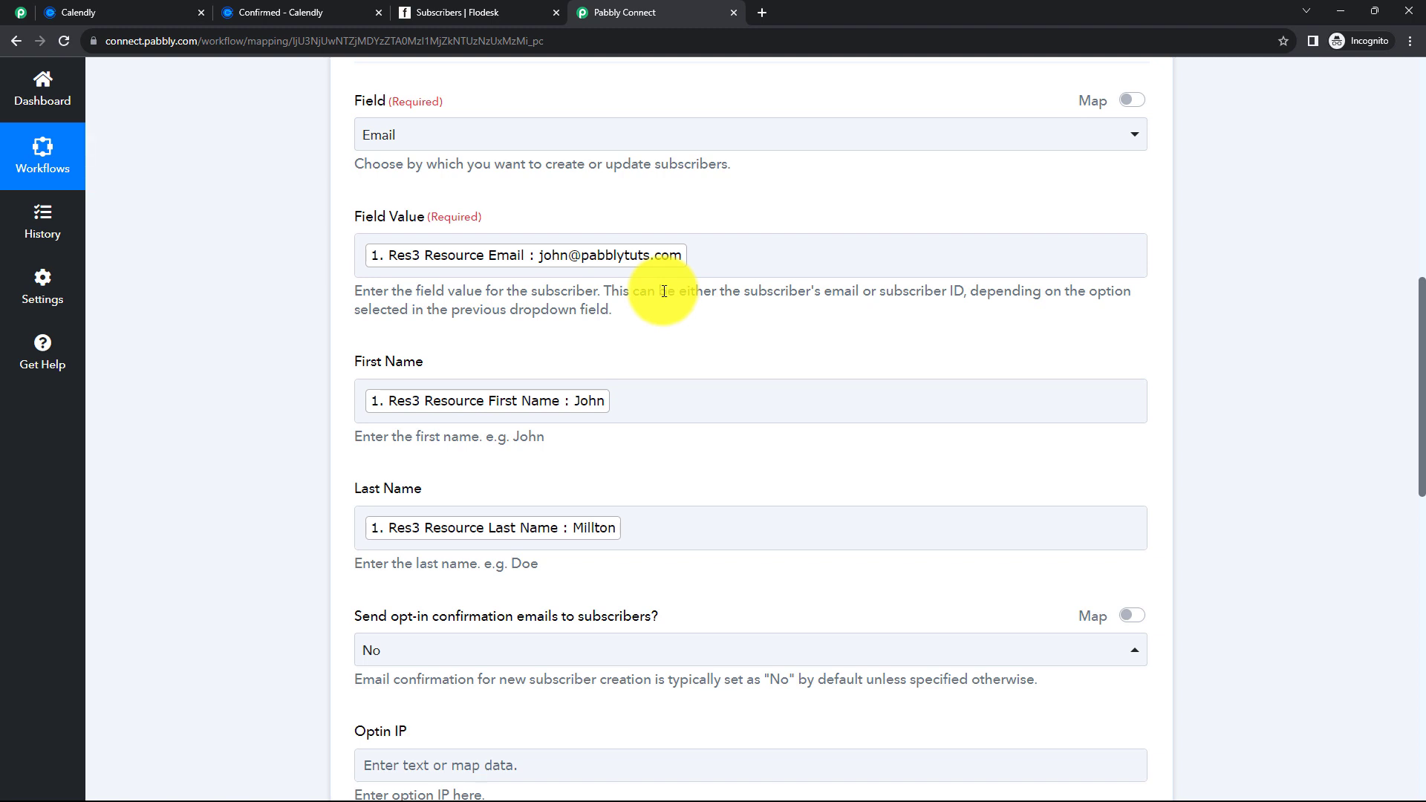
scroll(663, 343, down, 3)
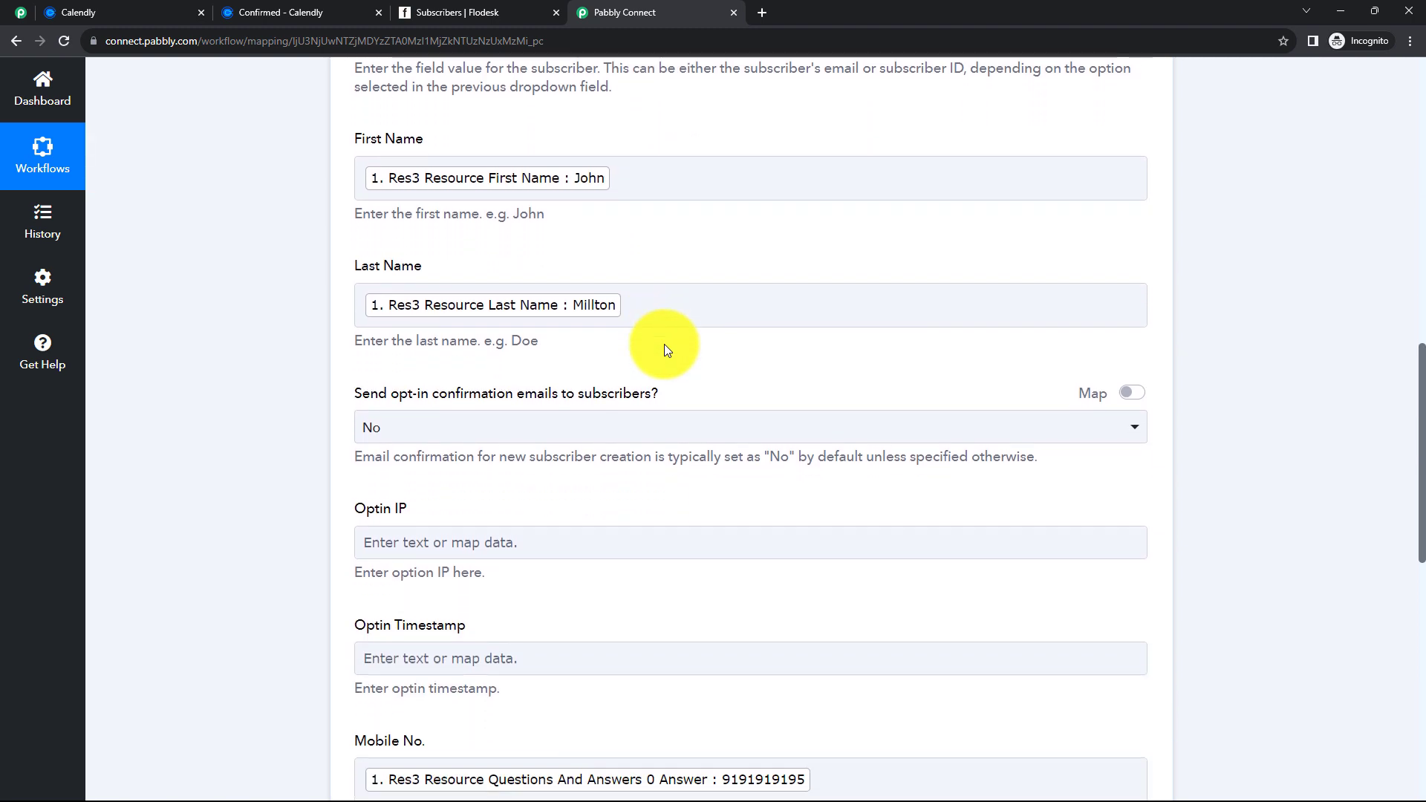
scroll(664, 345, down, 2)
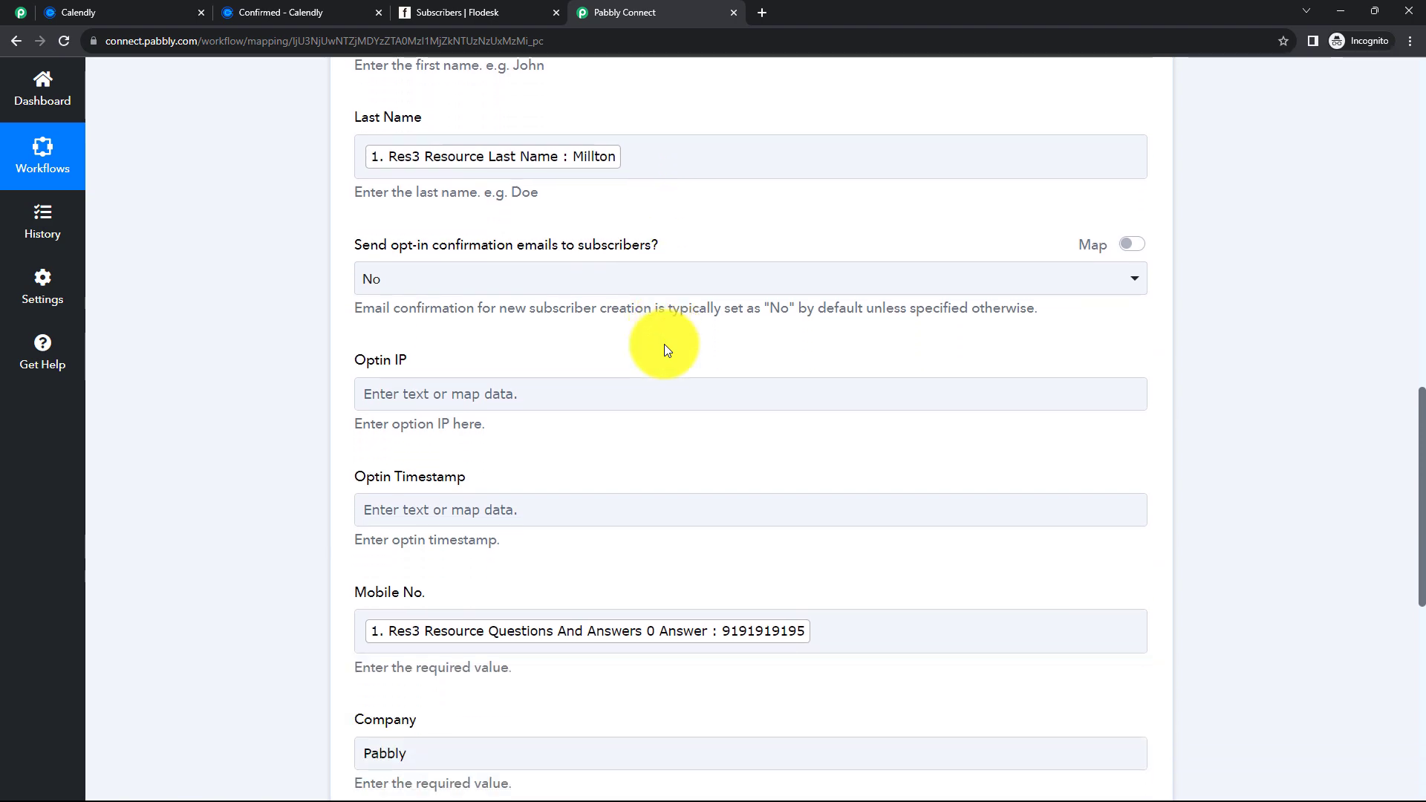
scroll(664, 344, down, 2)
scroll(664, 345, down, 4)
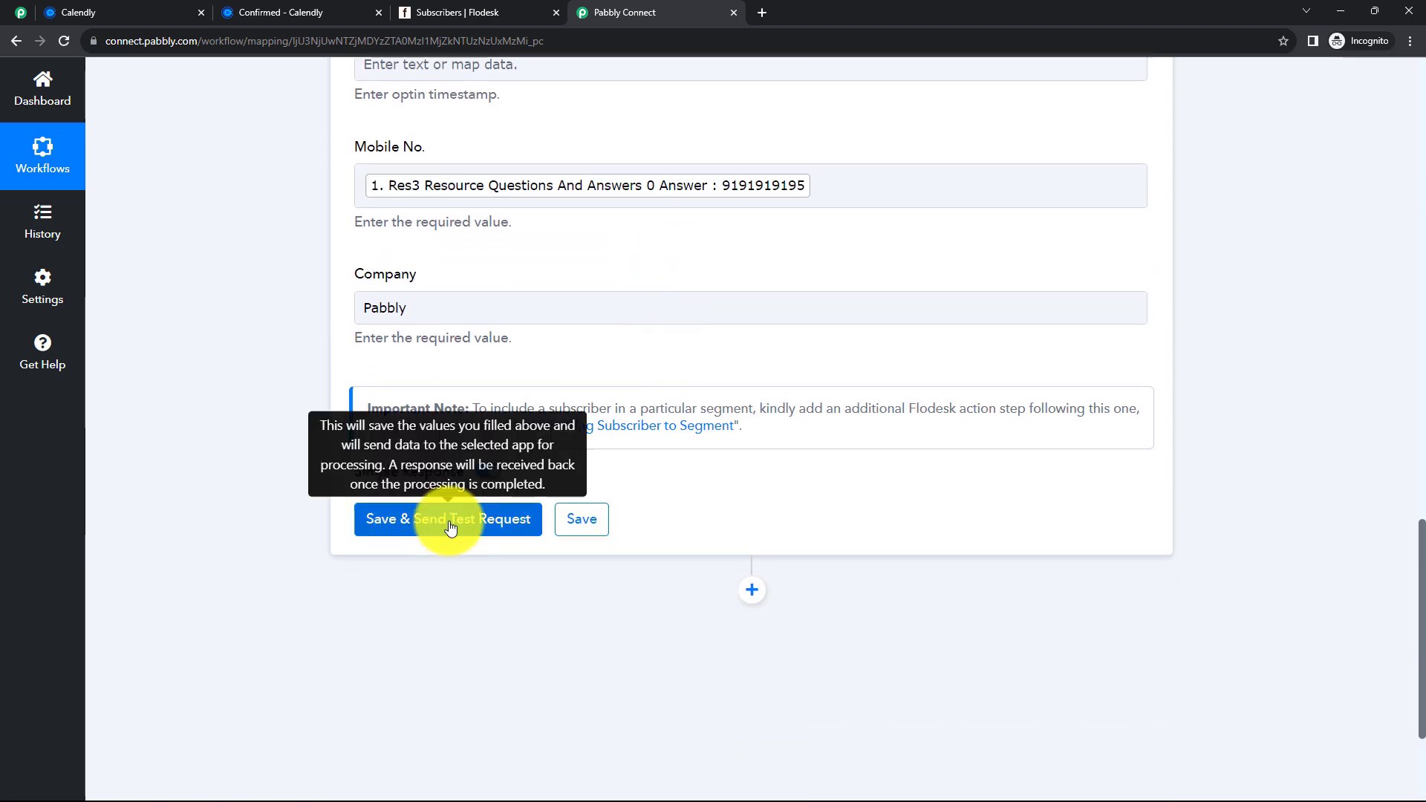
click(449, 522)
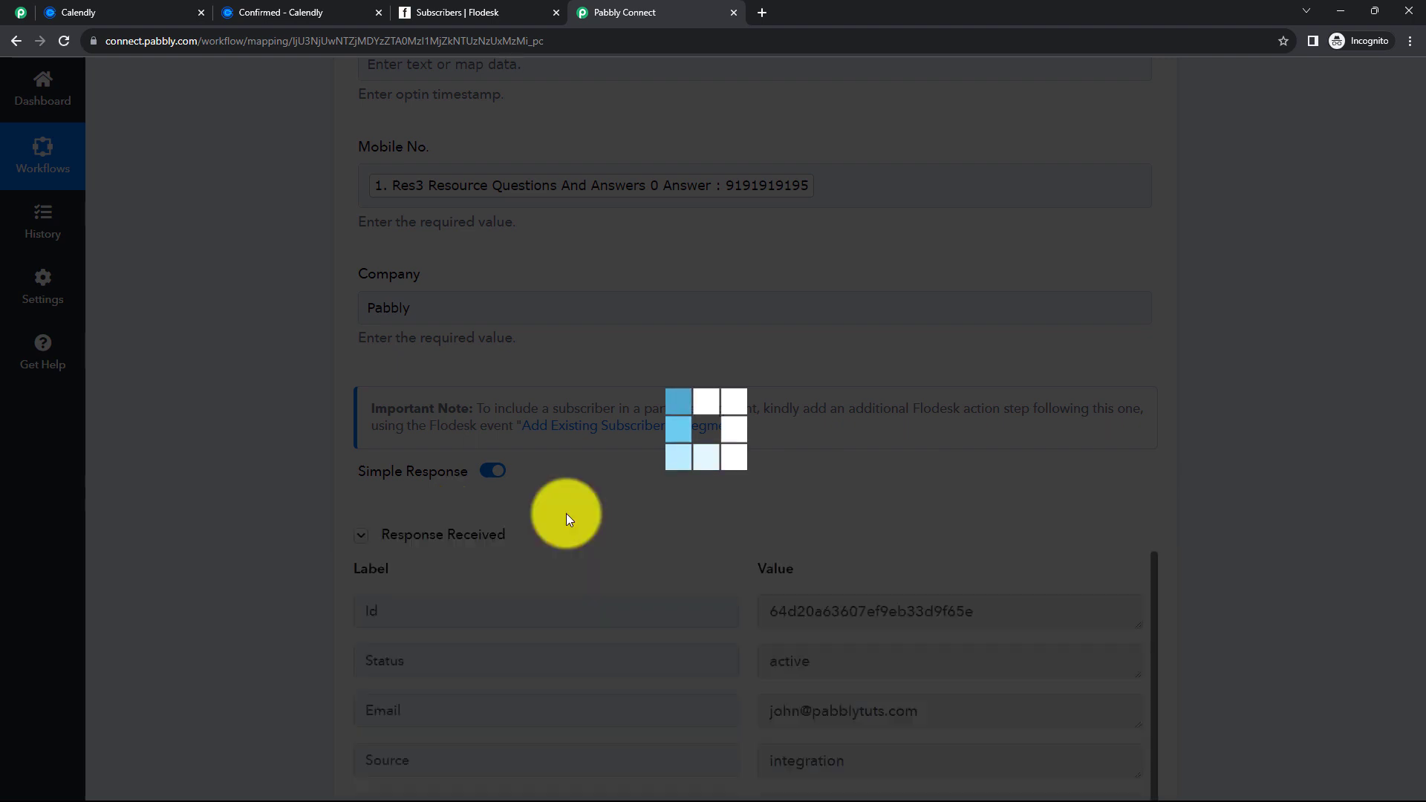
scroll(724, 496, down, 2)
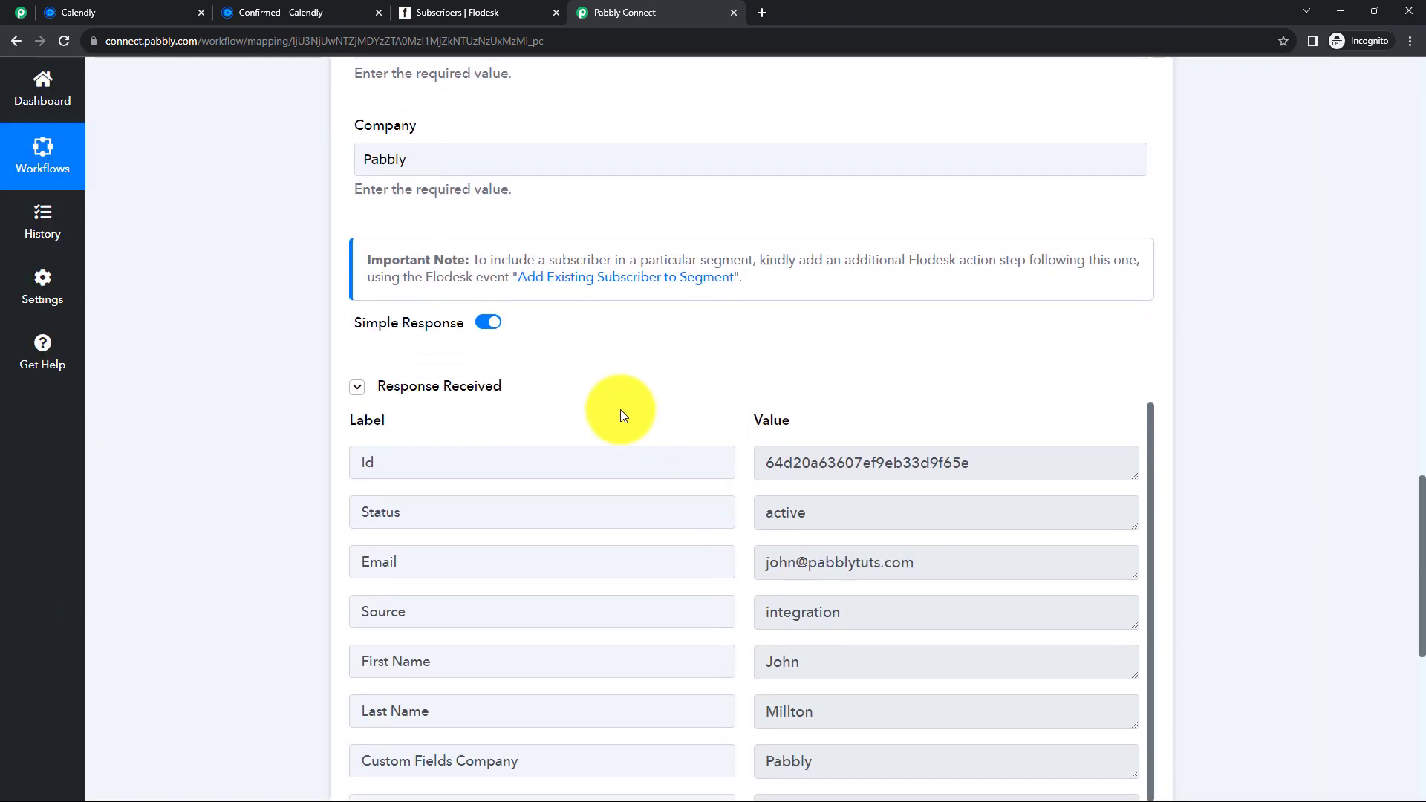
drag(984, 453, 801, 462)
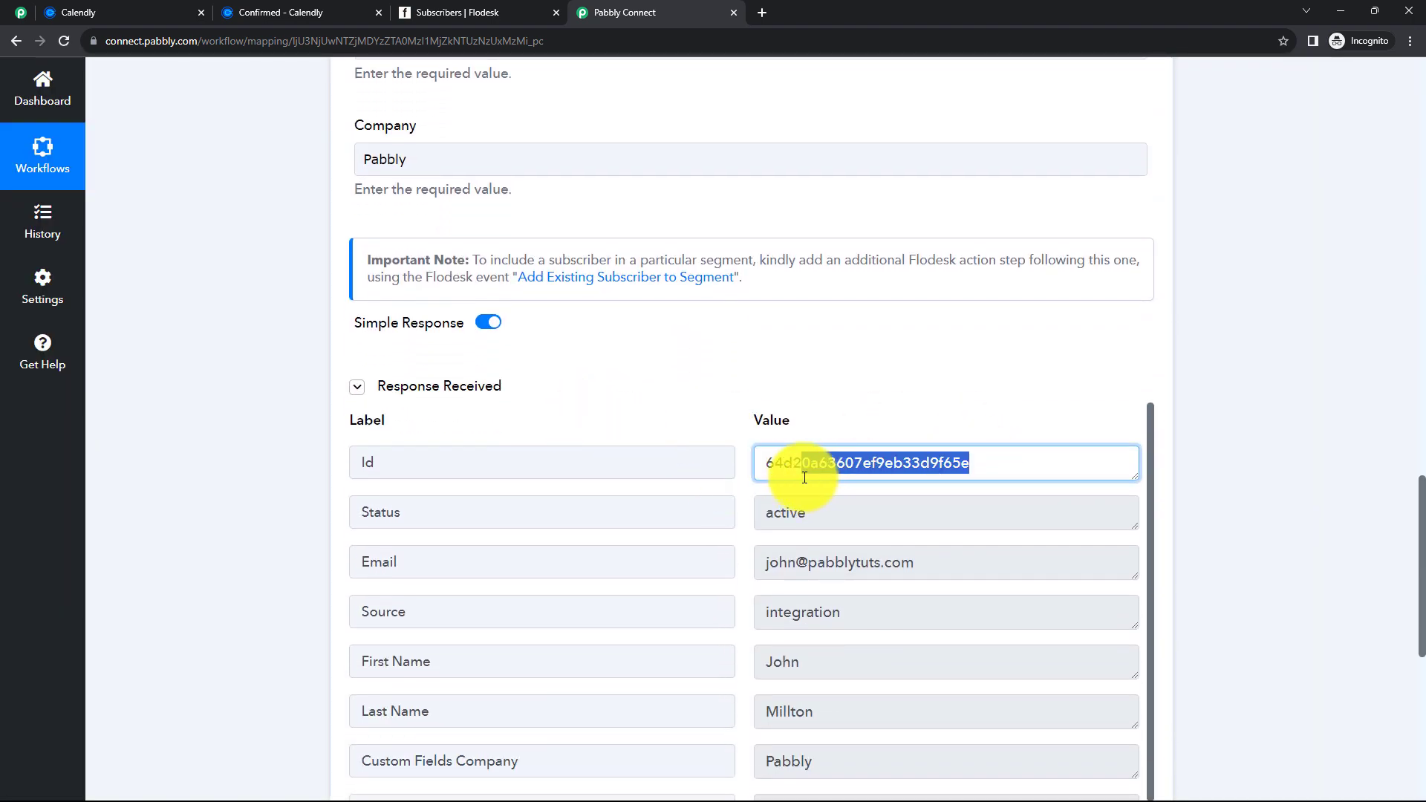
click(467, 516)
drag(832, 516, 751, 525)
click(795, 515)
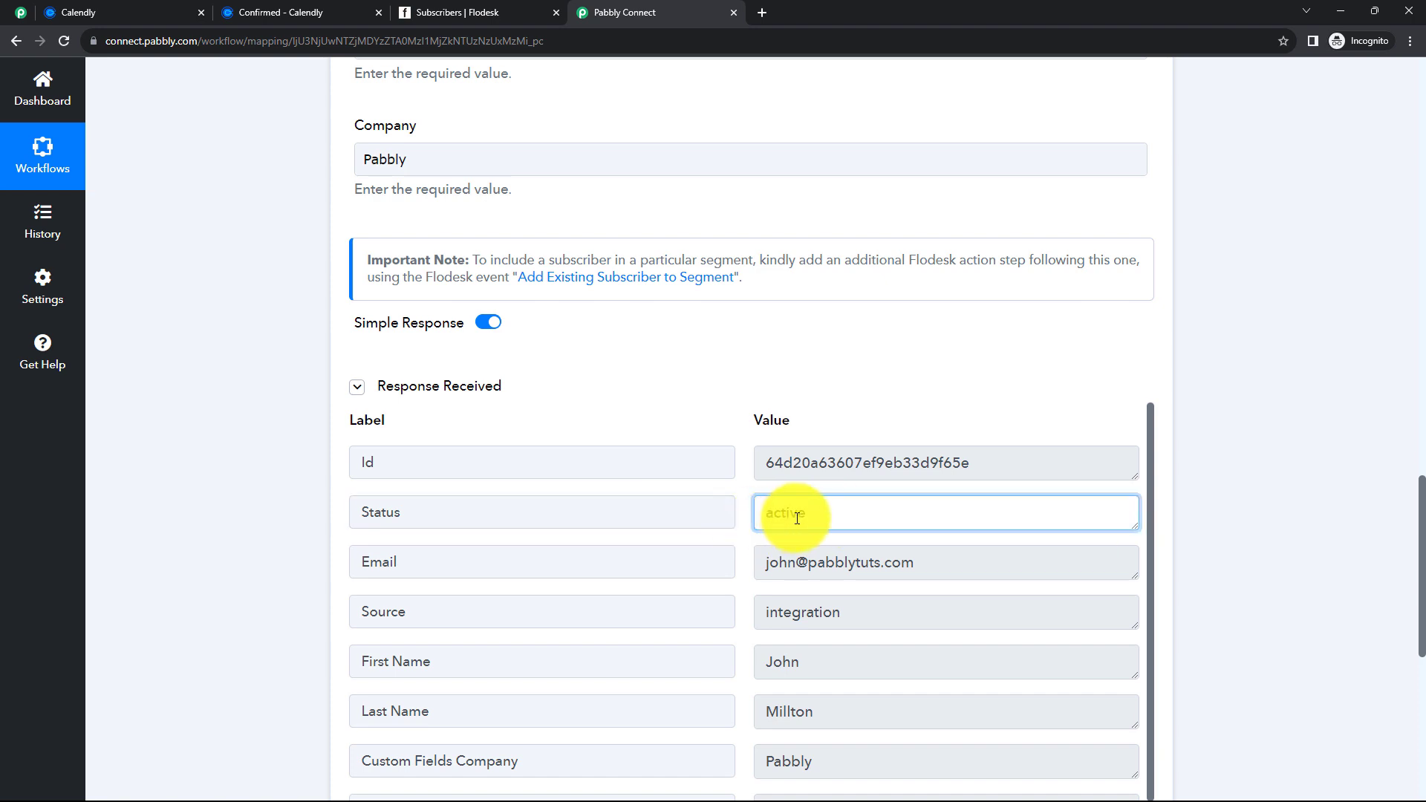
scroll(812, 566, down, 1)
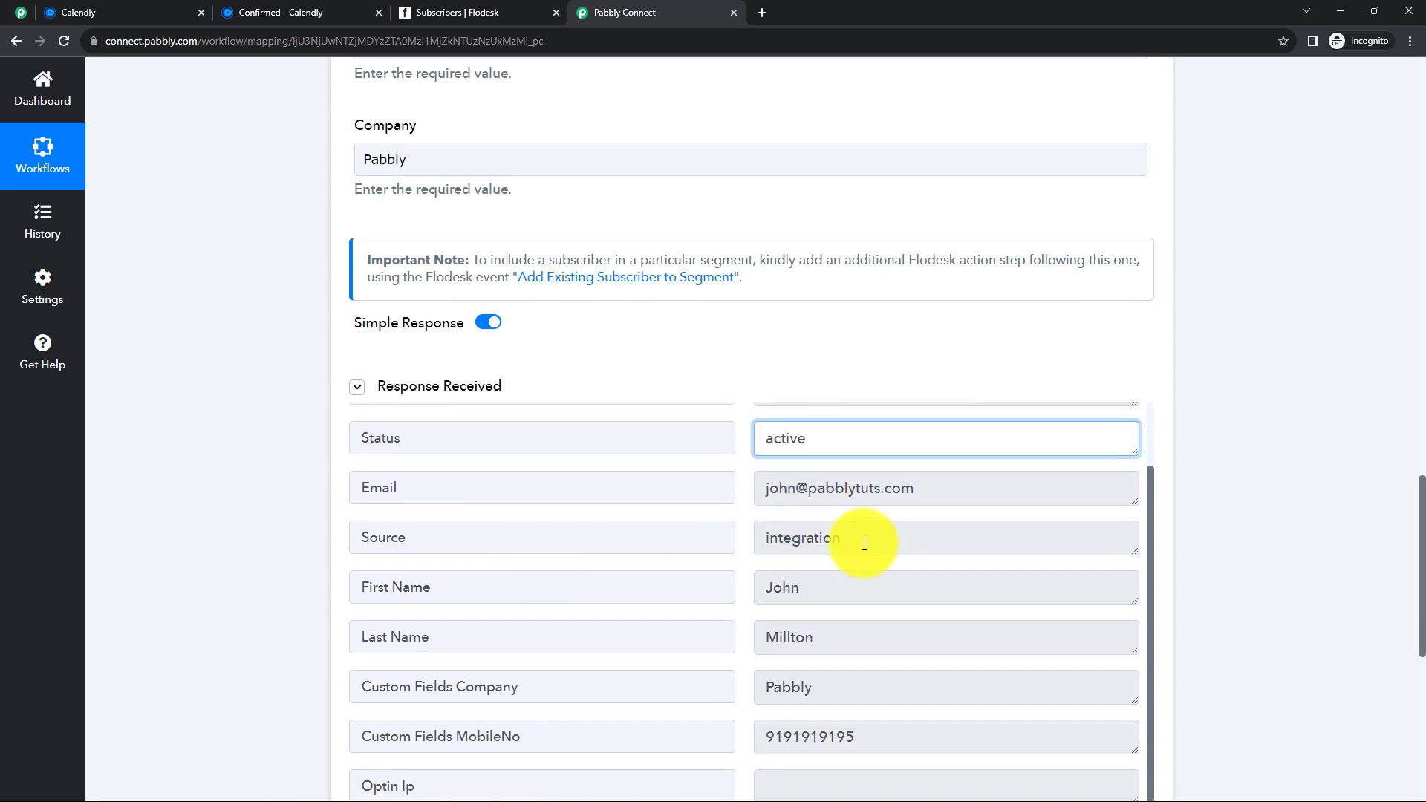
drag(859, 542, 773, 550)
click(743, 566)
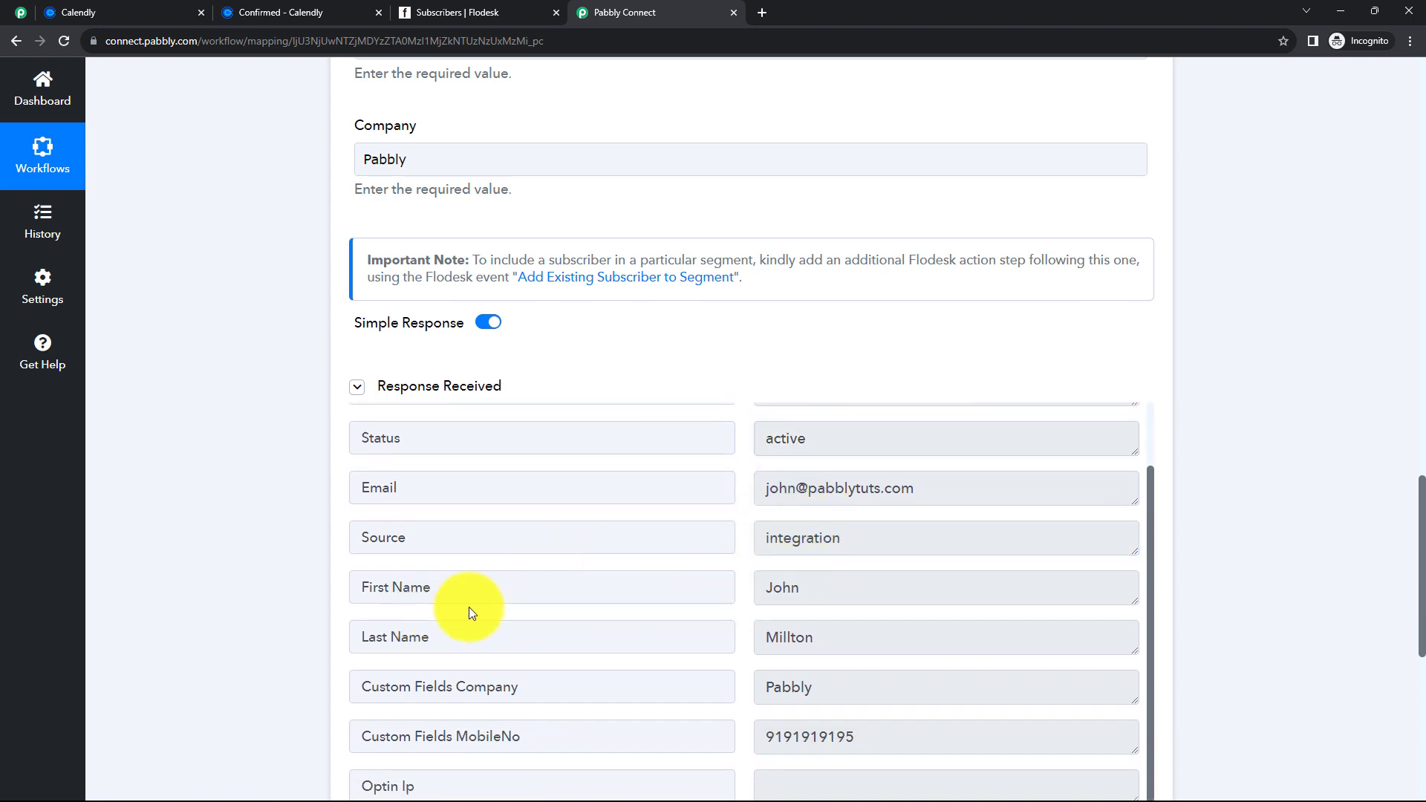
click(800, 591)
click(833, 637)
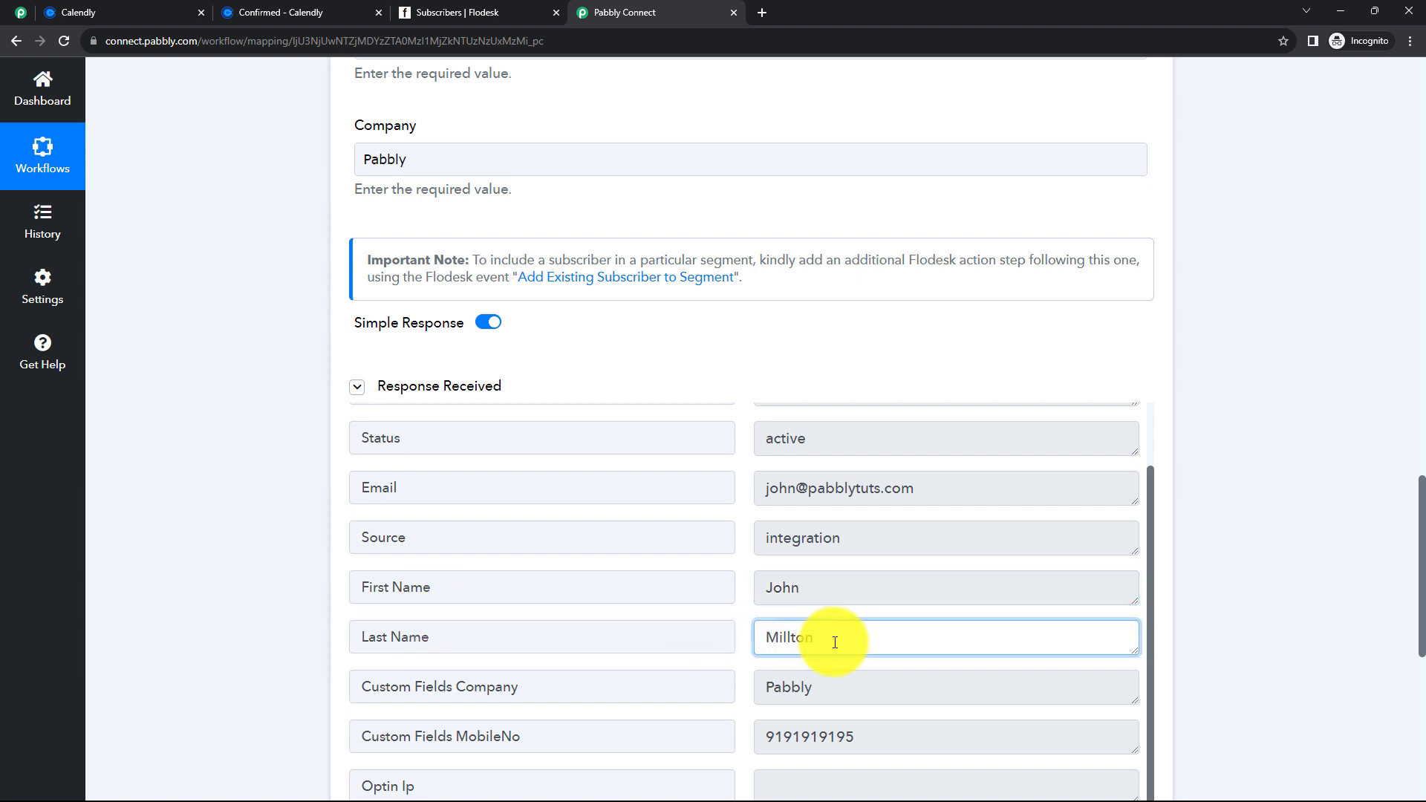
scroll(846, 668, down, 1)
scroll(826, 688, down, 3)
drag(868, 509, 757, 519)
click(871, 607)
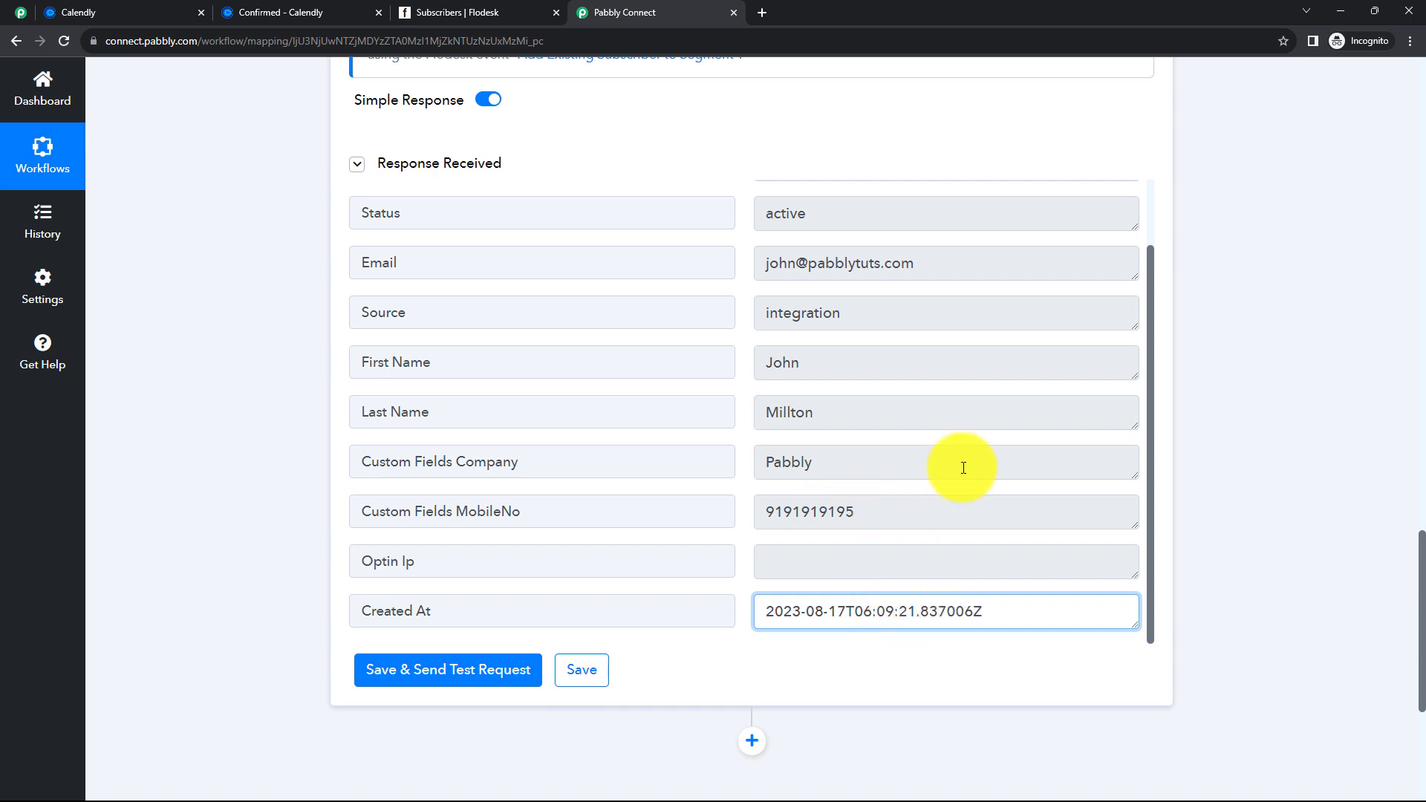
scroll(961, 468, up, 2)
scroll(962, 469, up, 6)
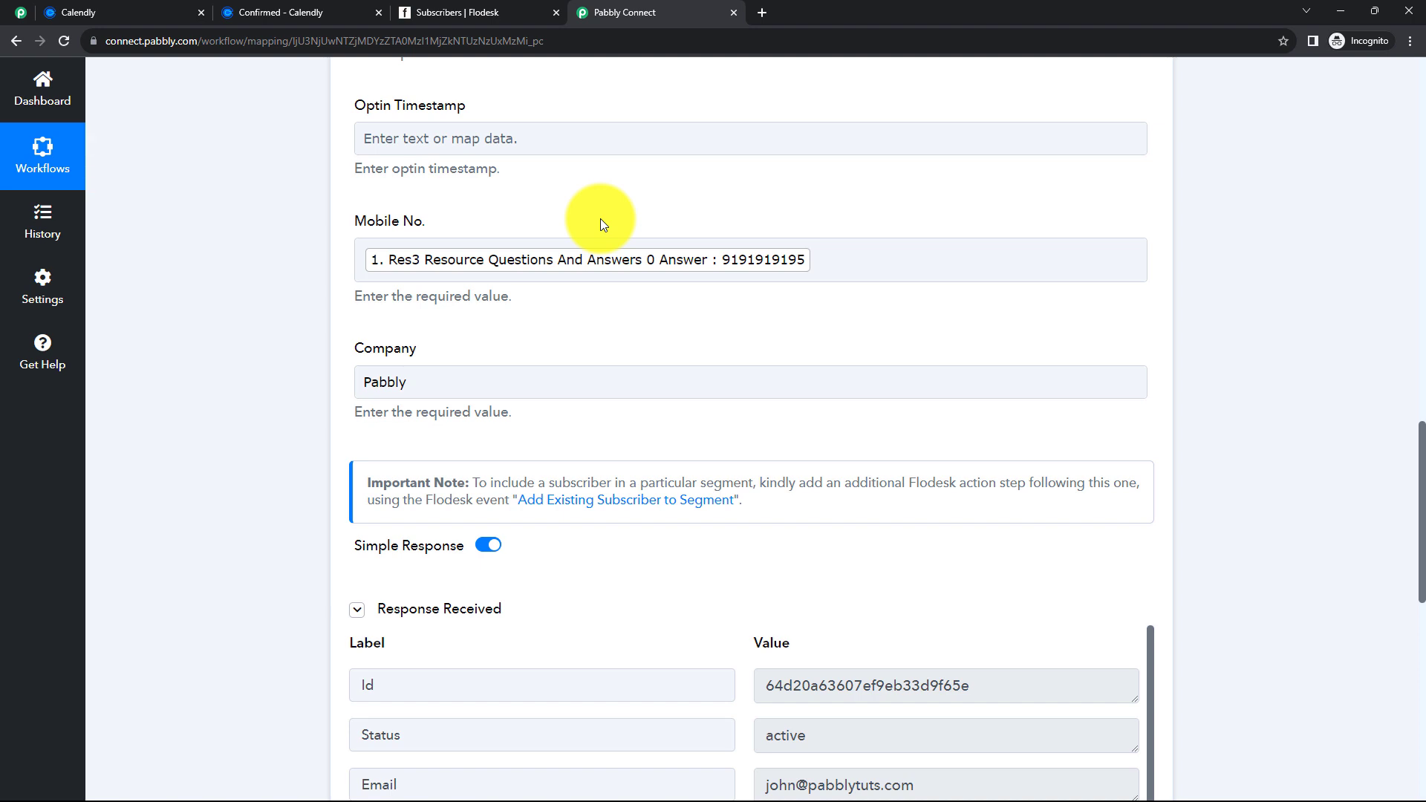
- Reload Flodesk's subscribers to confirm the third active subscriber, then go back to the workflow
click(456, 15)
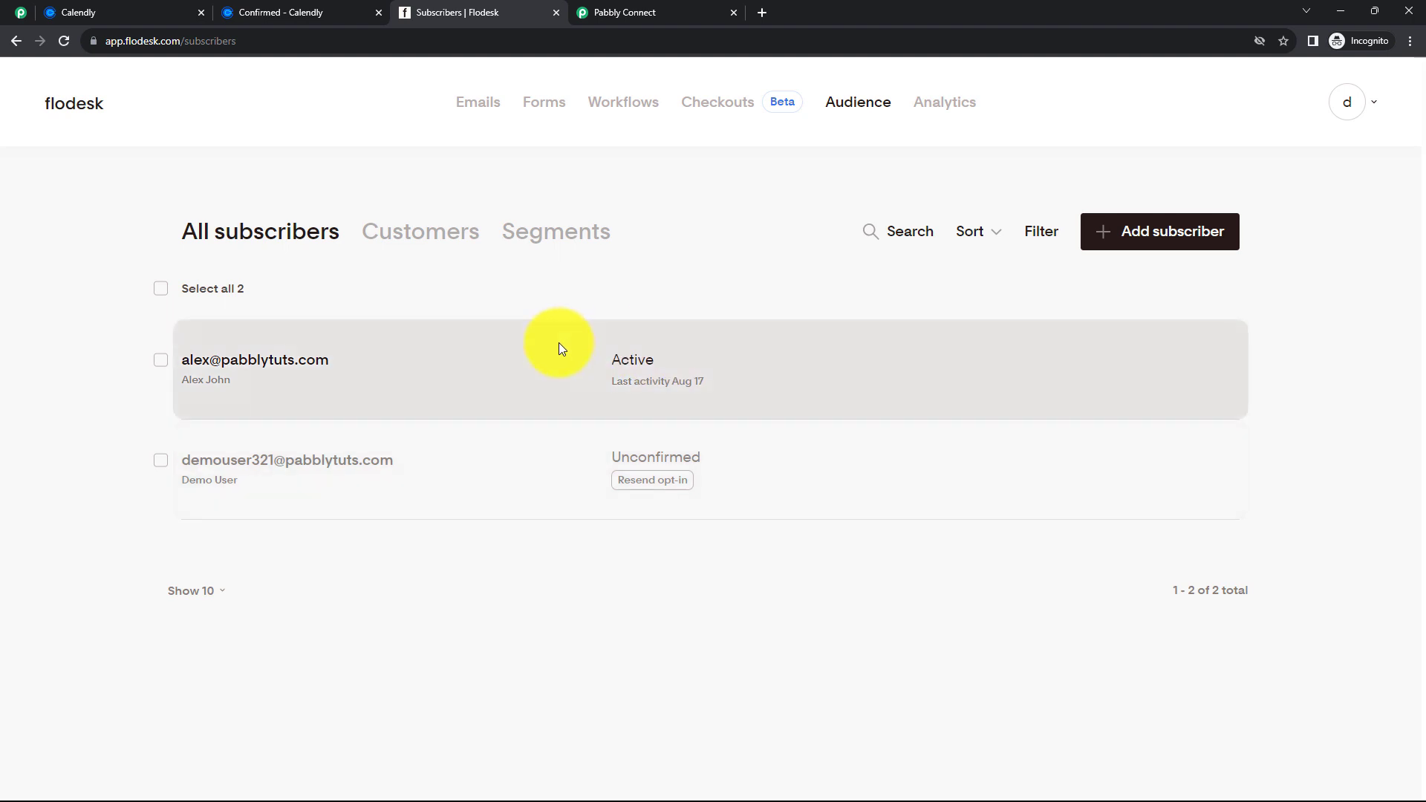
click(65, 42)
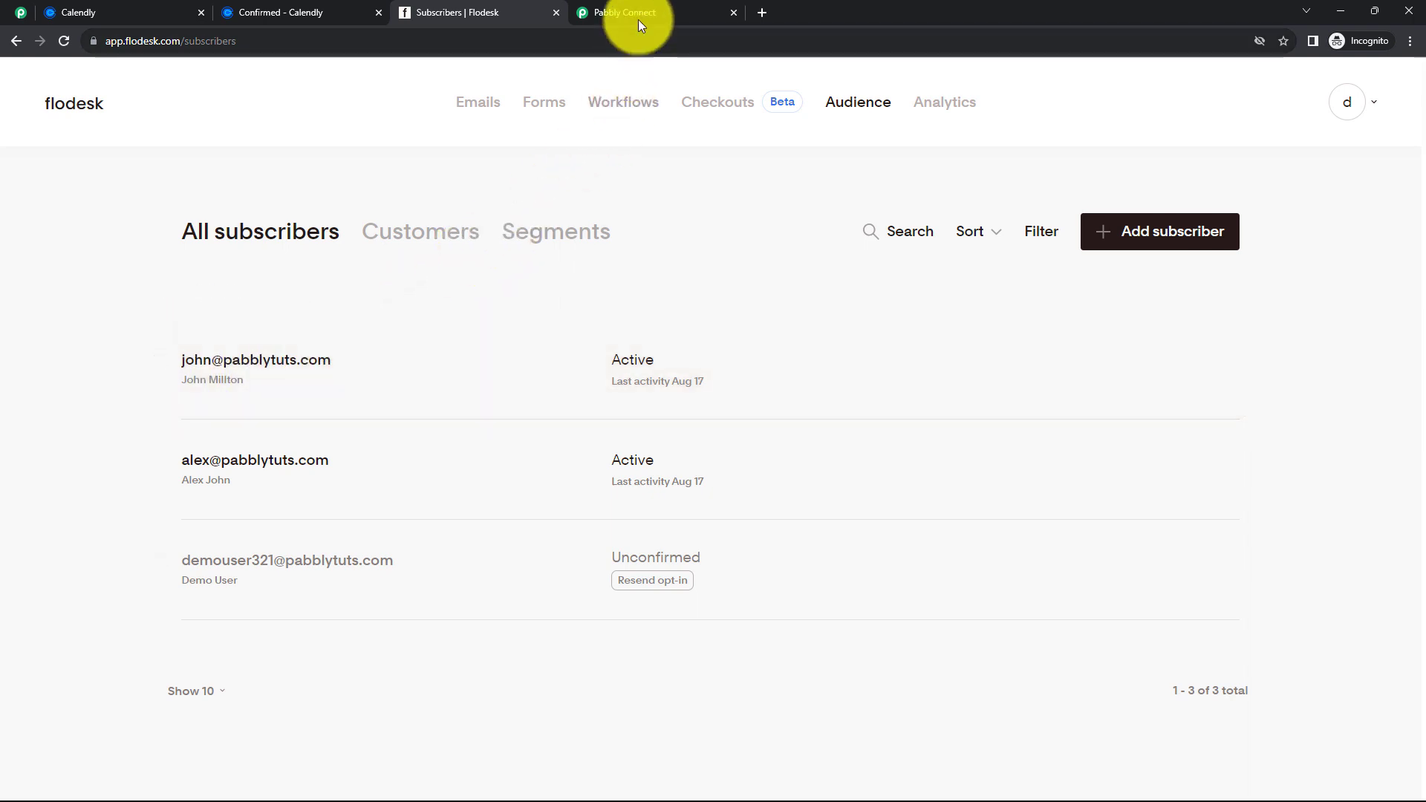
click(638, 16)
scroll(1069, 425, up, 10)
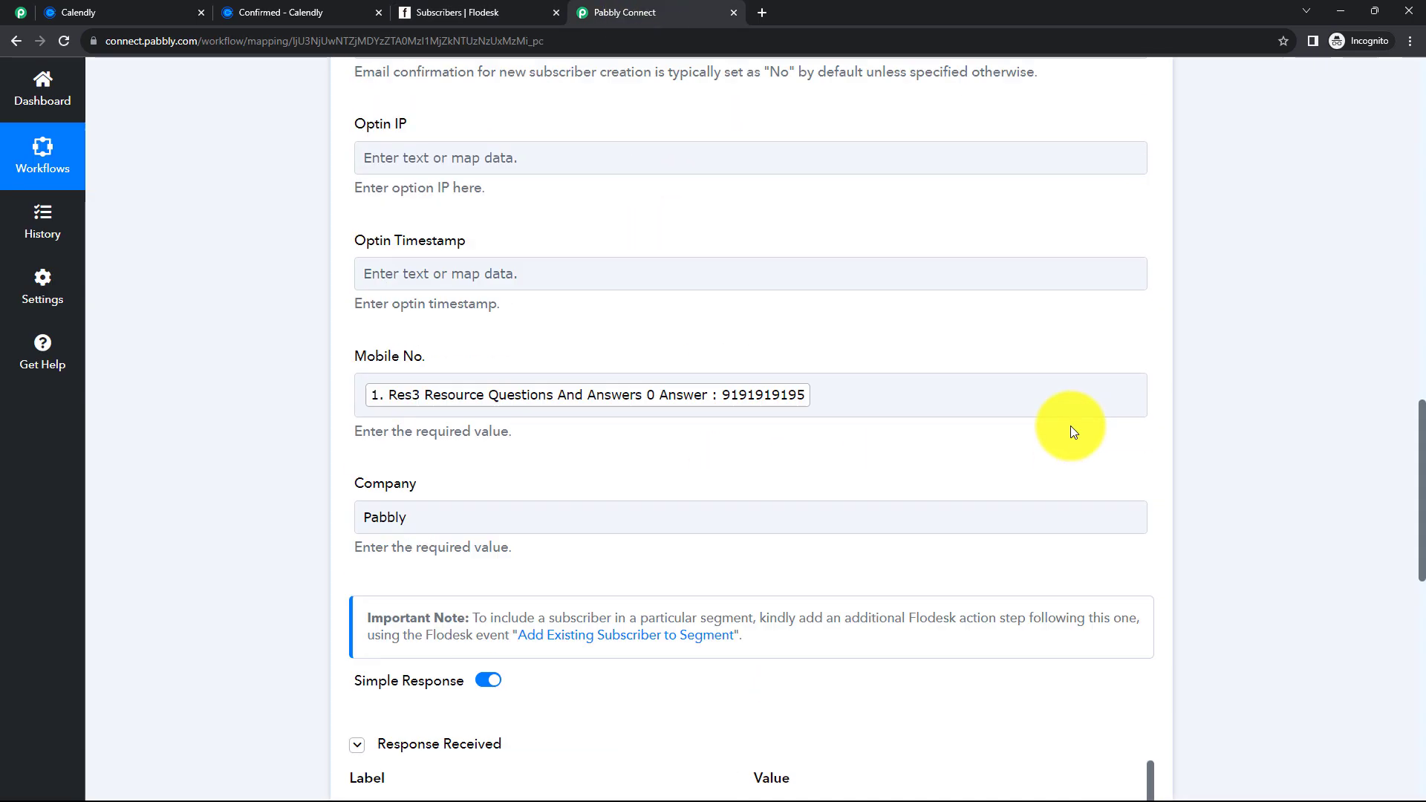
- Collapse the Flodesk Create/Update Subscriber step at the top of the workflow
scroll(1044, 421, up, 8)
click(830, 525)
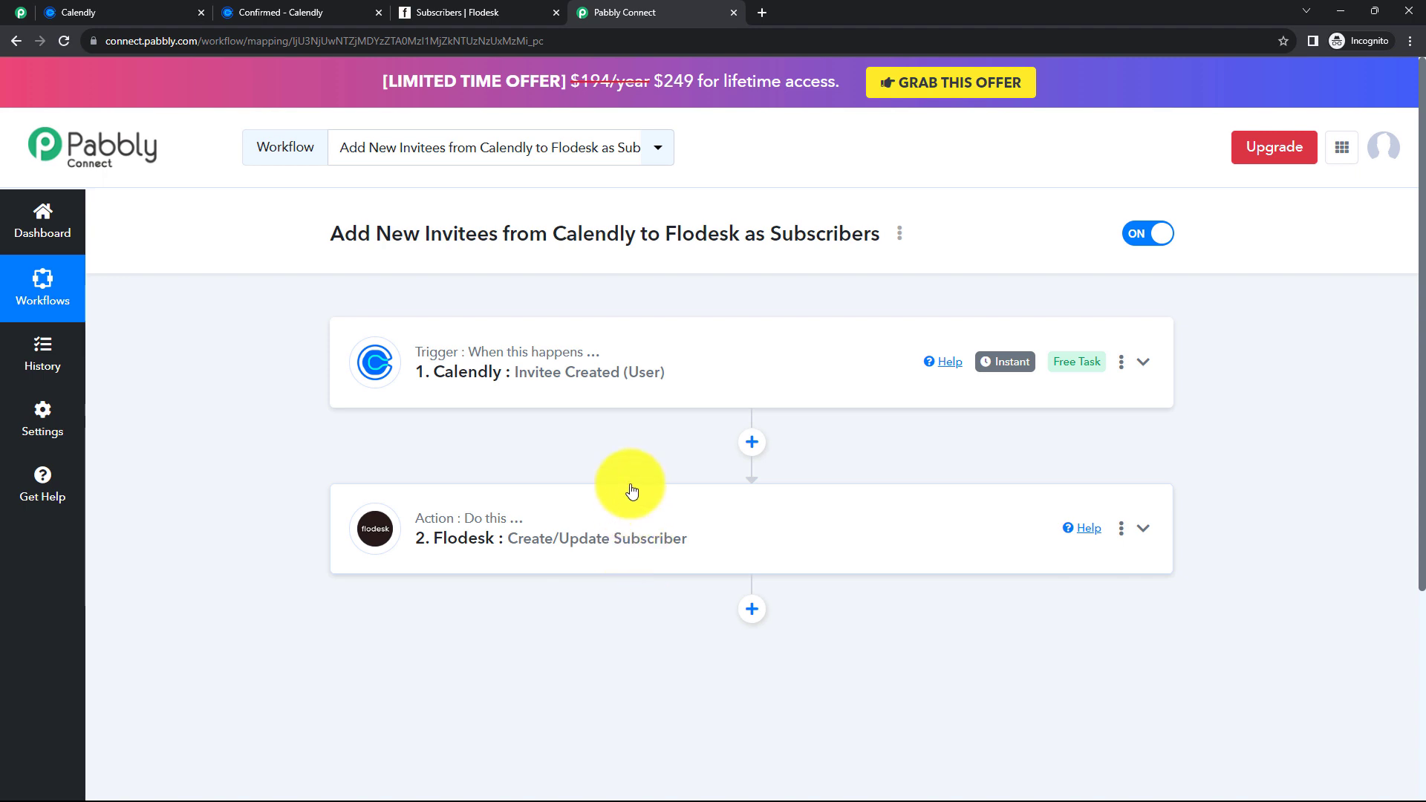
- Open the Calendly booking page and choose the 10:30am slot on Tuesday, August 22, 2023
click(122, 11)
click(365, 544)
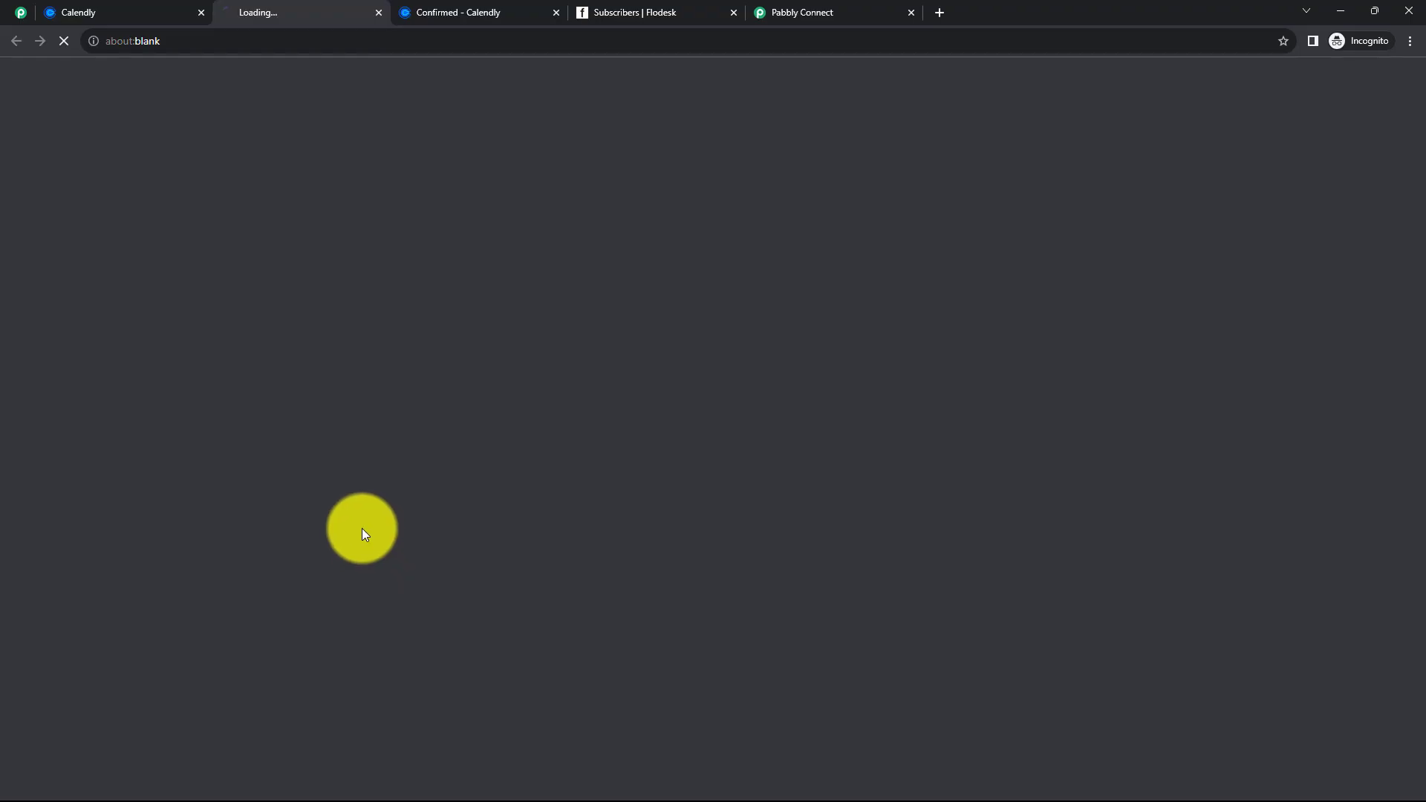
click(555, 12)
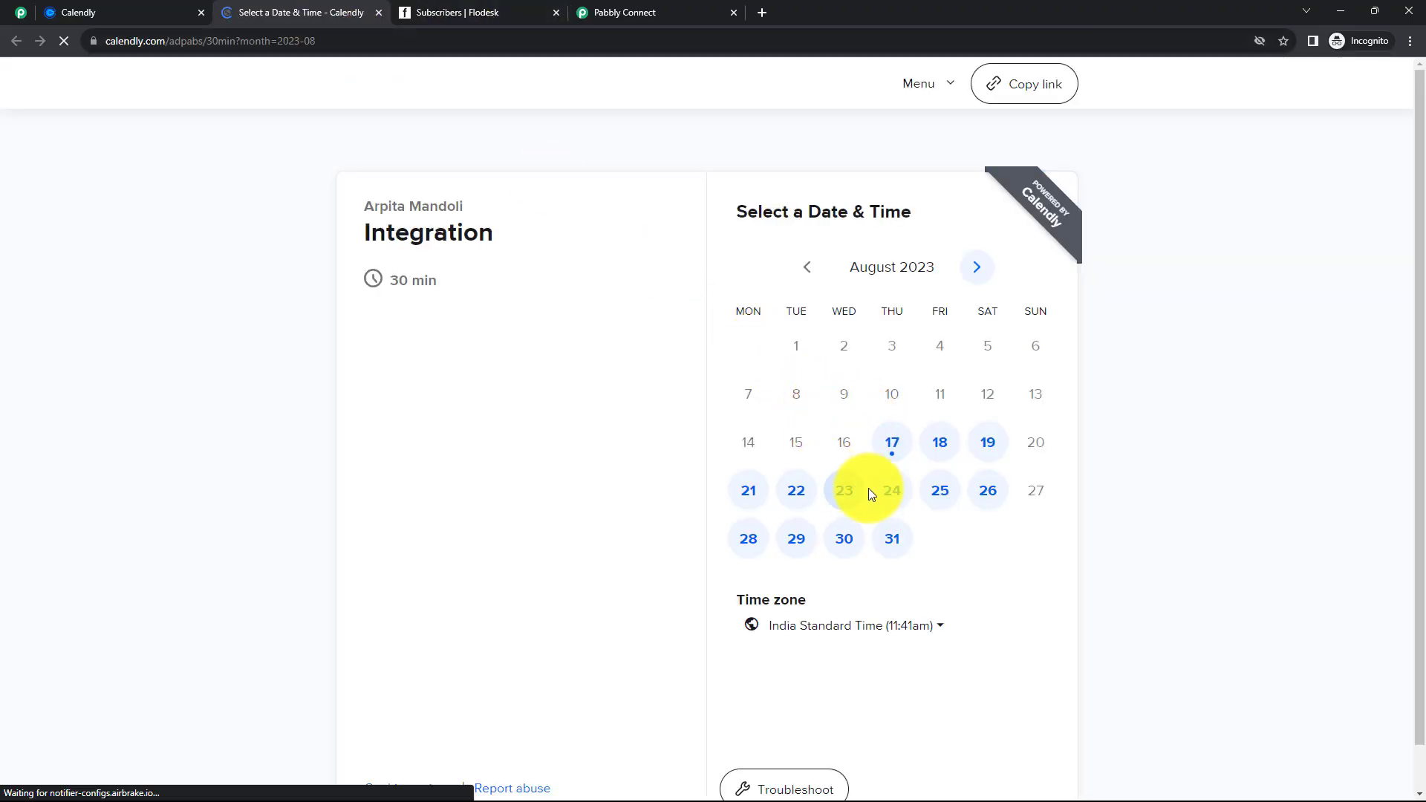
click(796, 491)
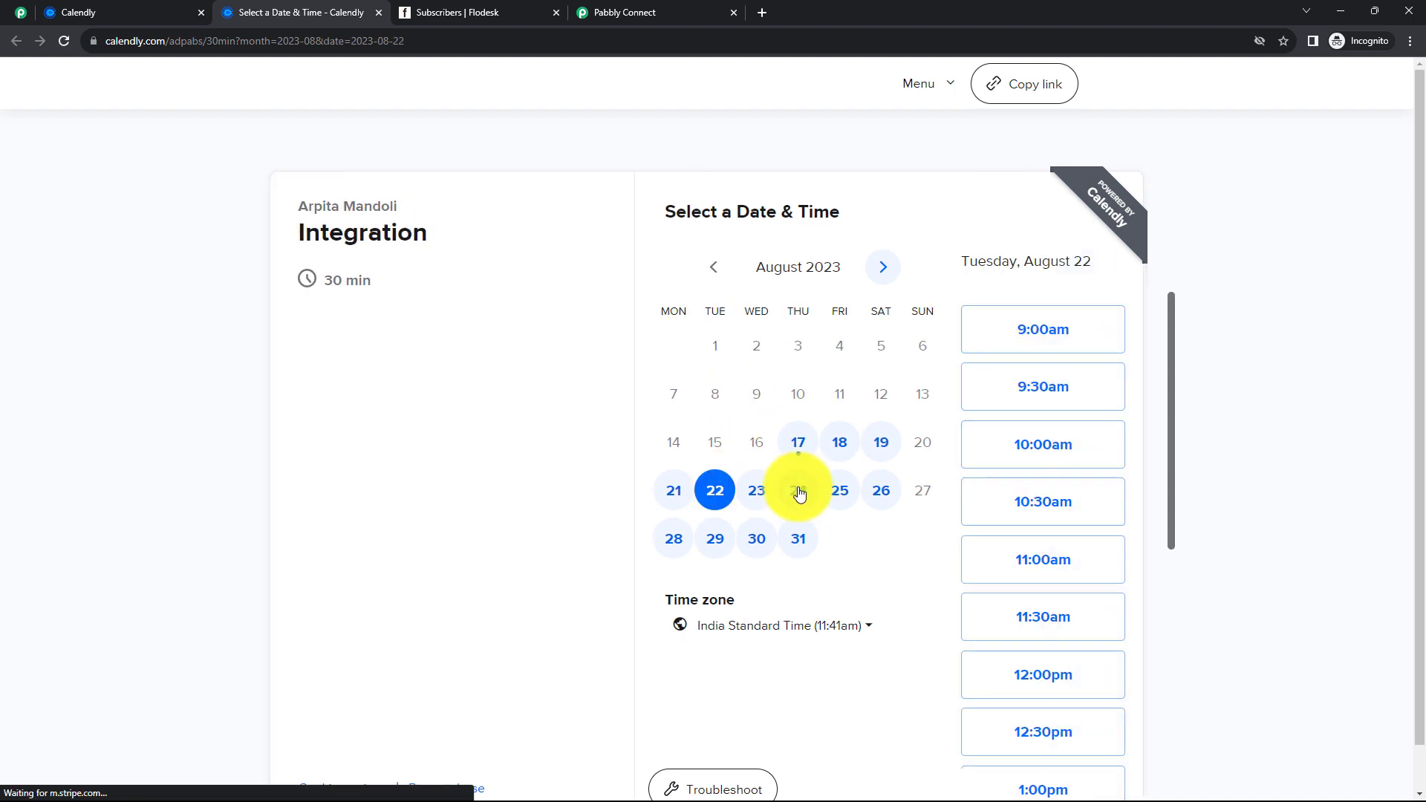
click(1040, 501)
click(1075, 508)
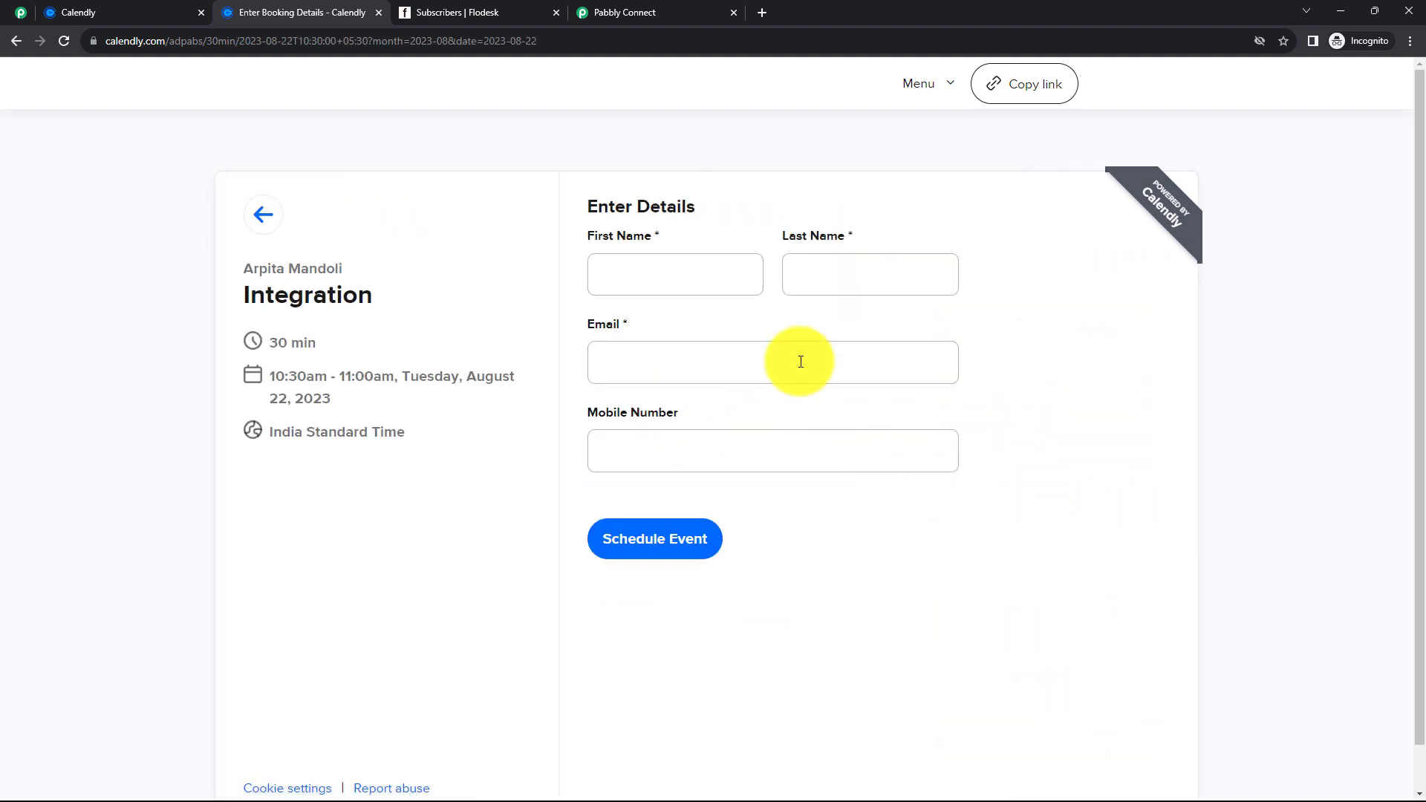
- Book the meeting as invitee Test User, entering an email address and mobile number
click(640, 267)
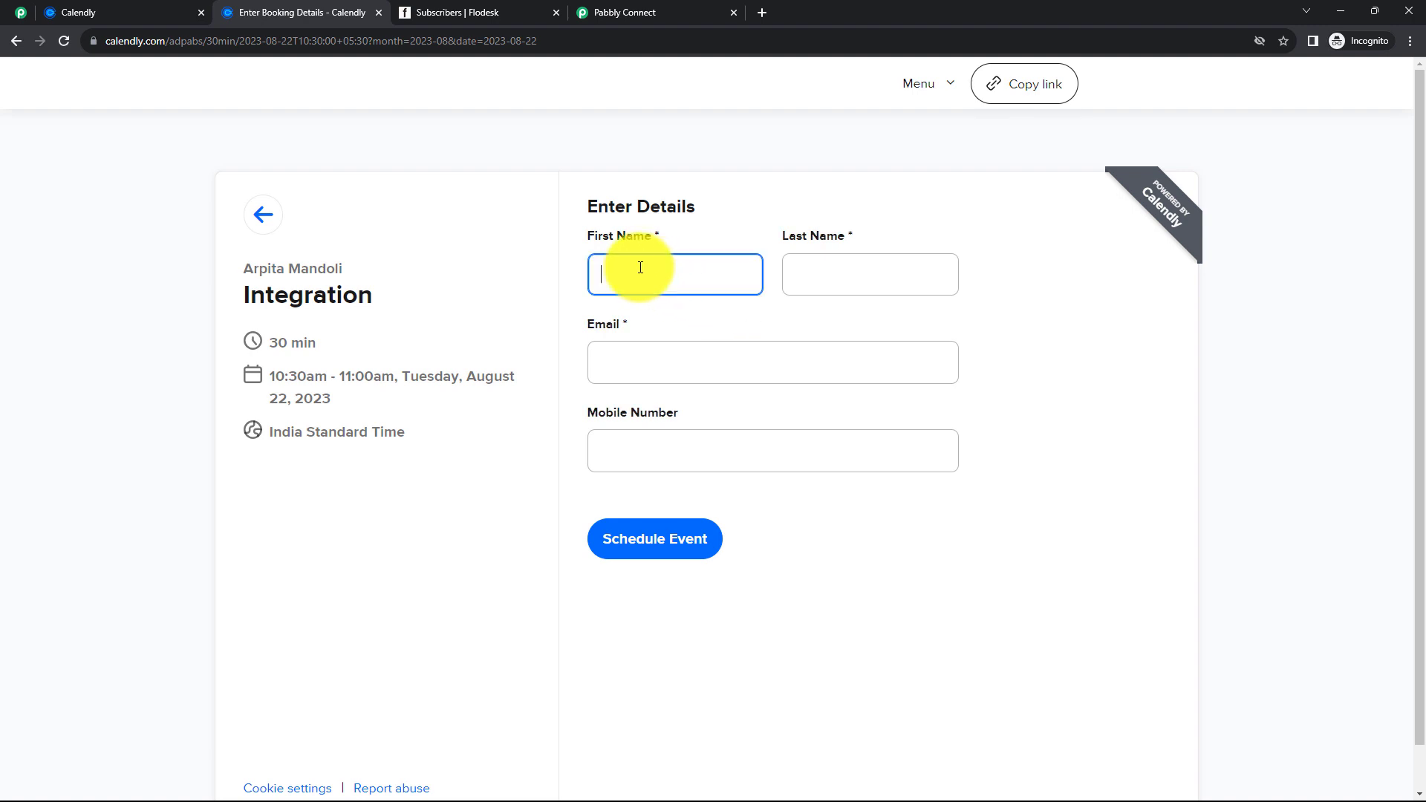
text(Test)
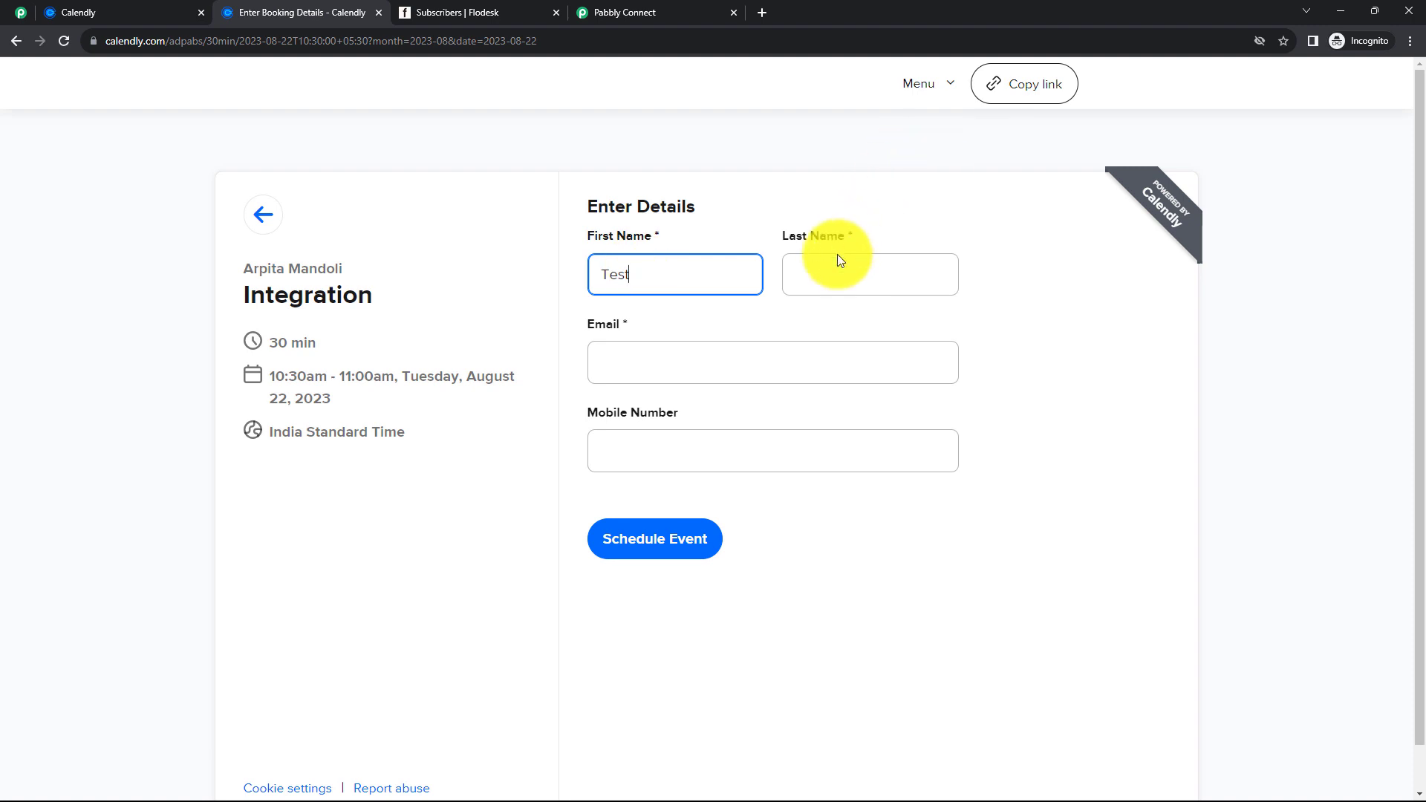
click(830, 264)
text(User)
click(756, 357)
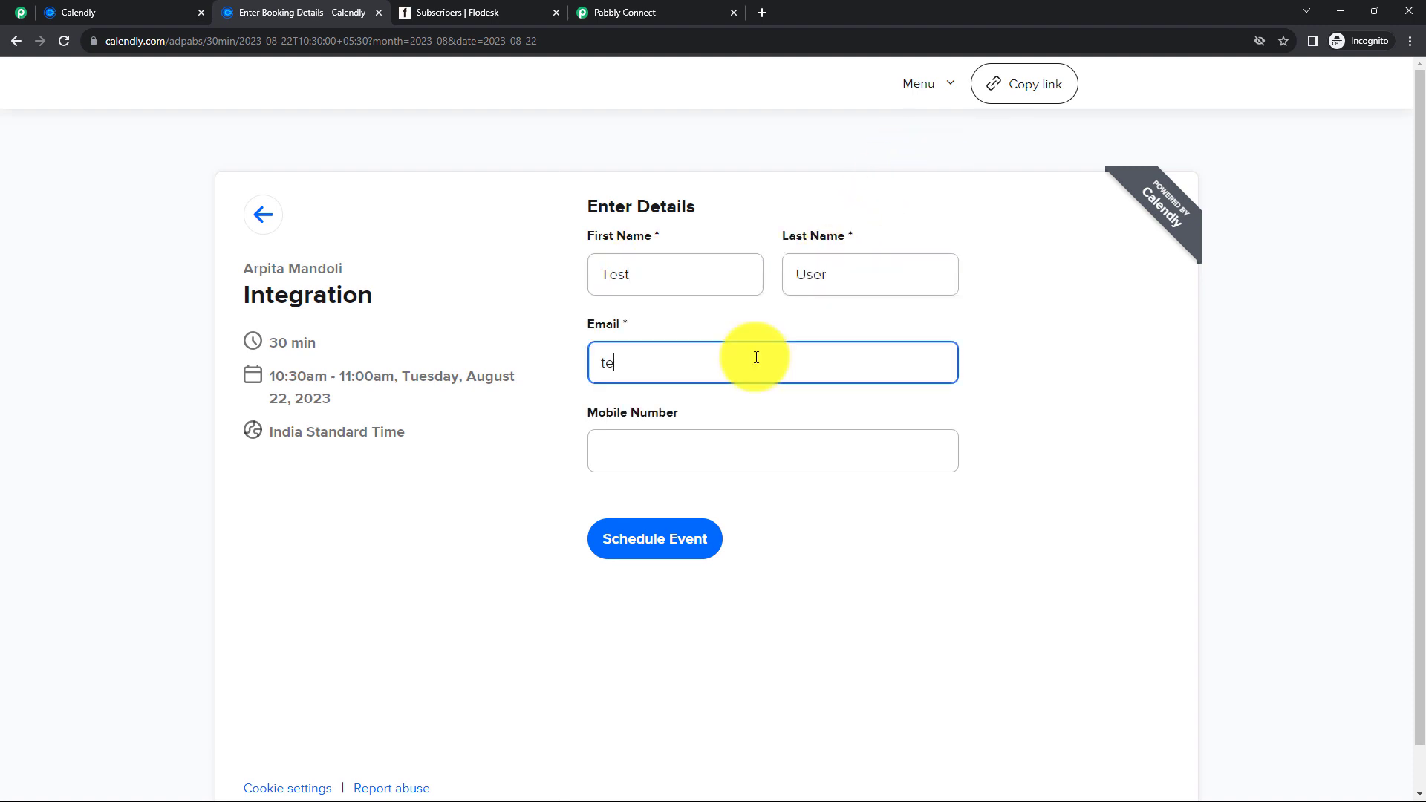
click(671, 461)
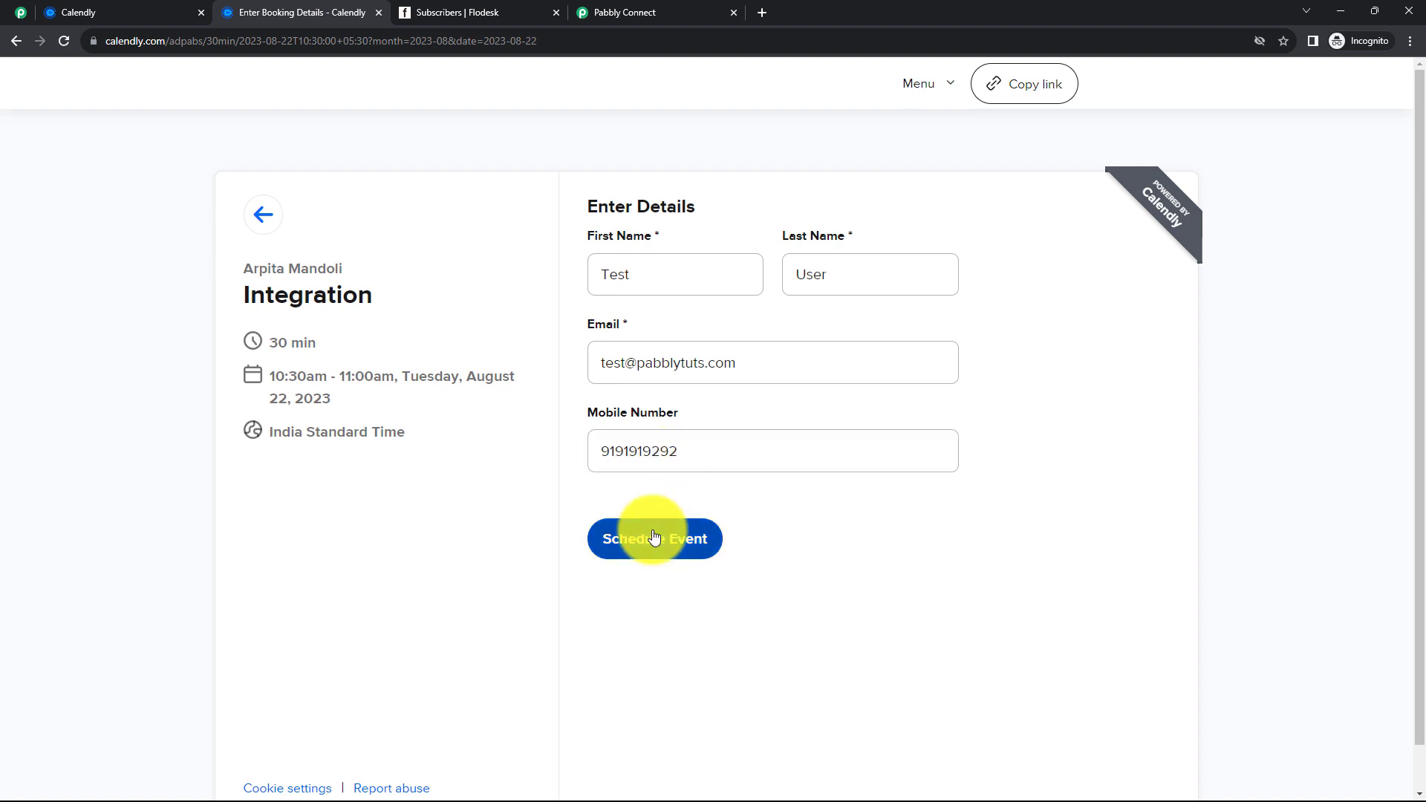
click(653, 536)
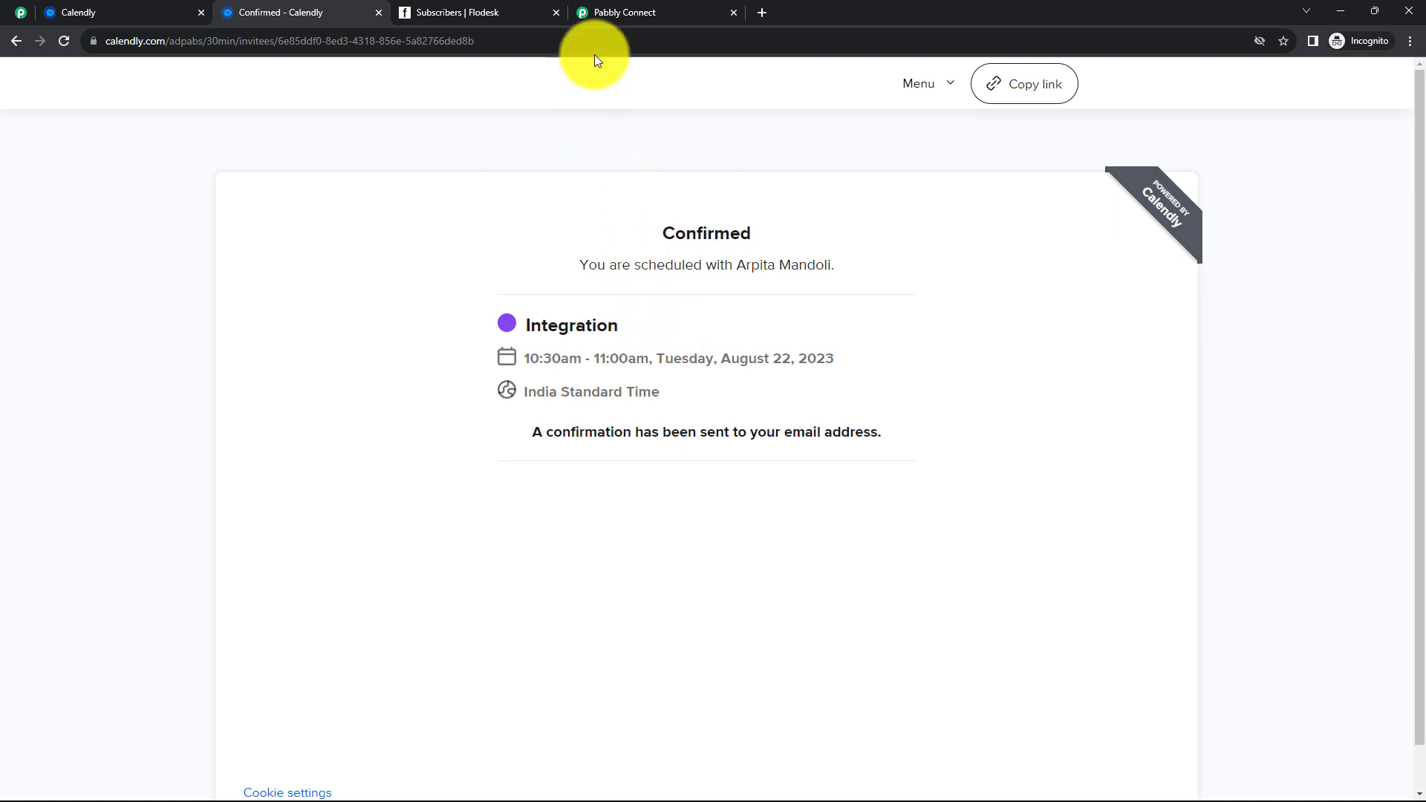
click(623, 13)
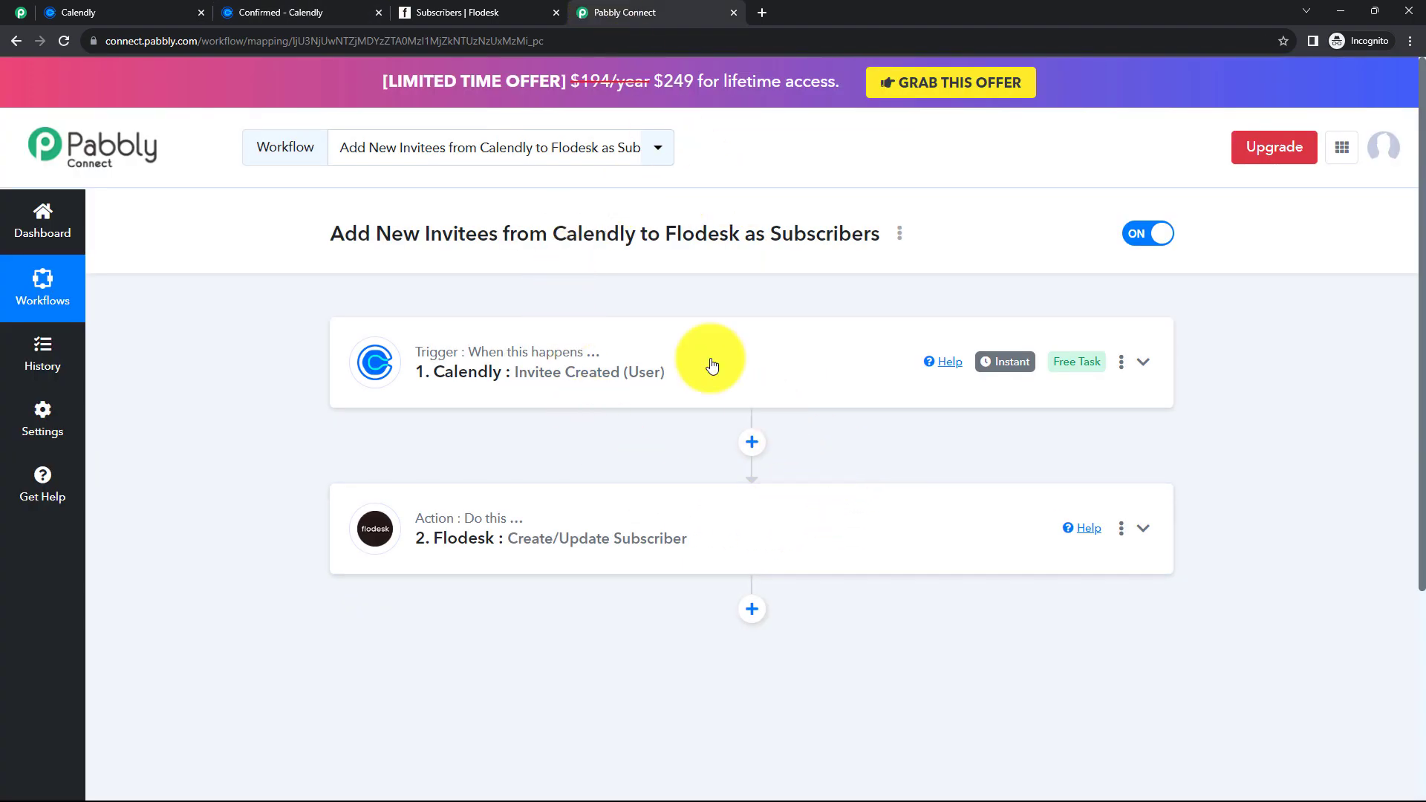
- Reload the Flodesk subscriber list to confirm Test User appears as the fourth active subscriber
click(452, 9)
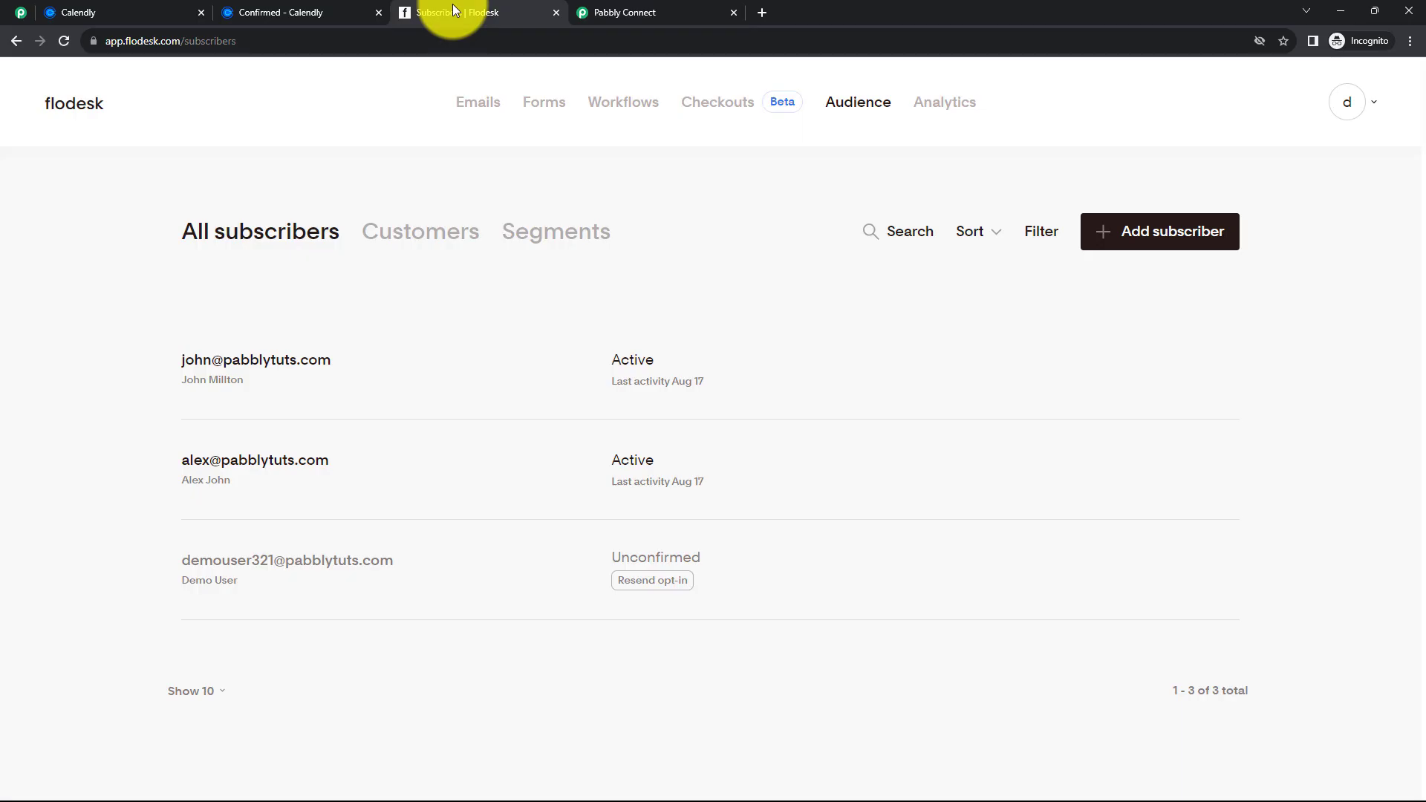
click(65, 43)
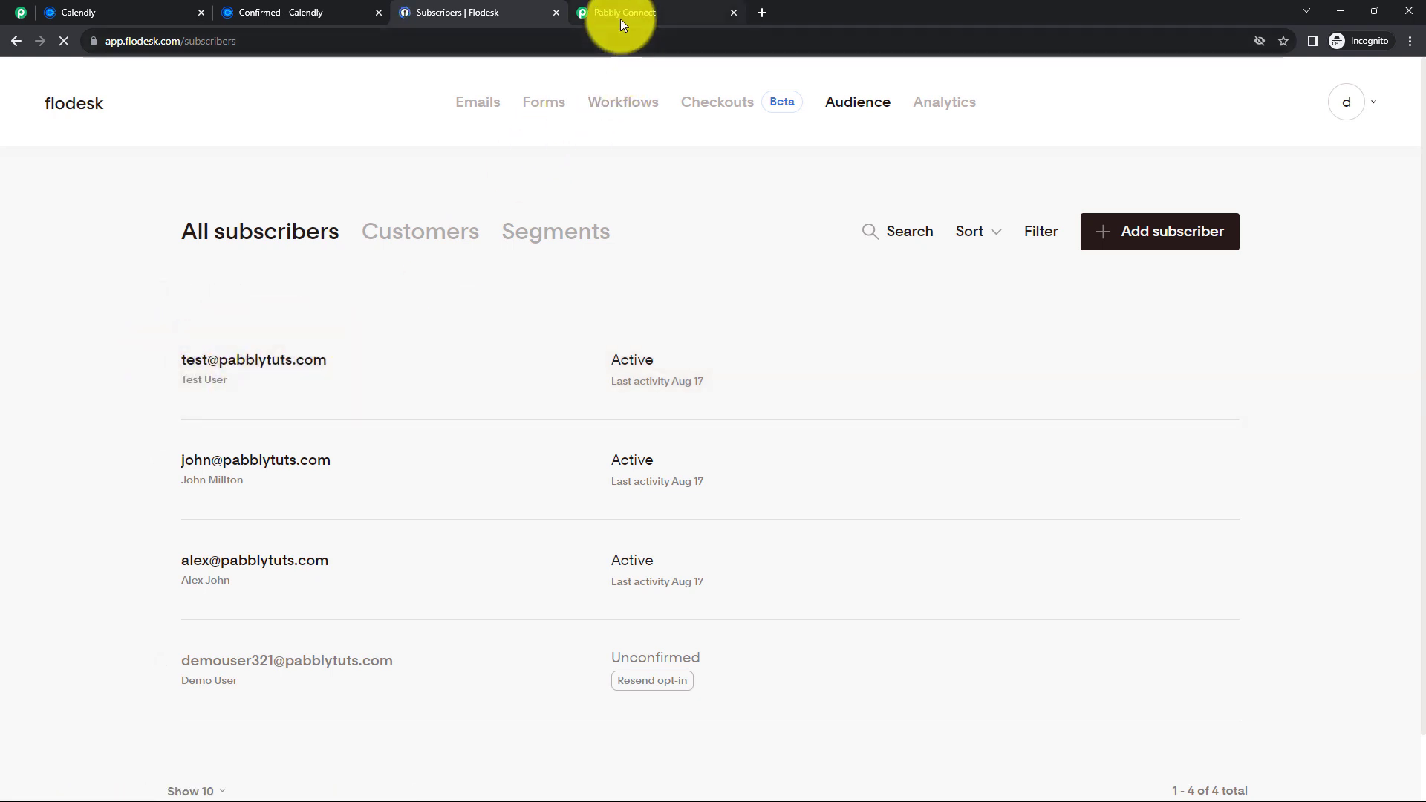
click(621, 15)
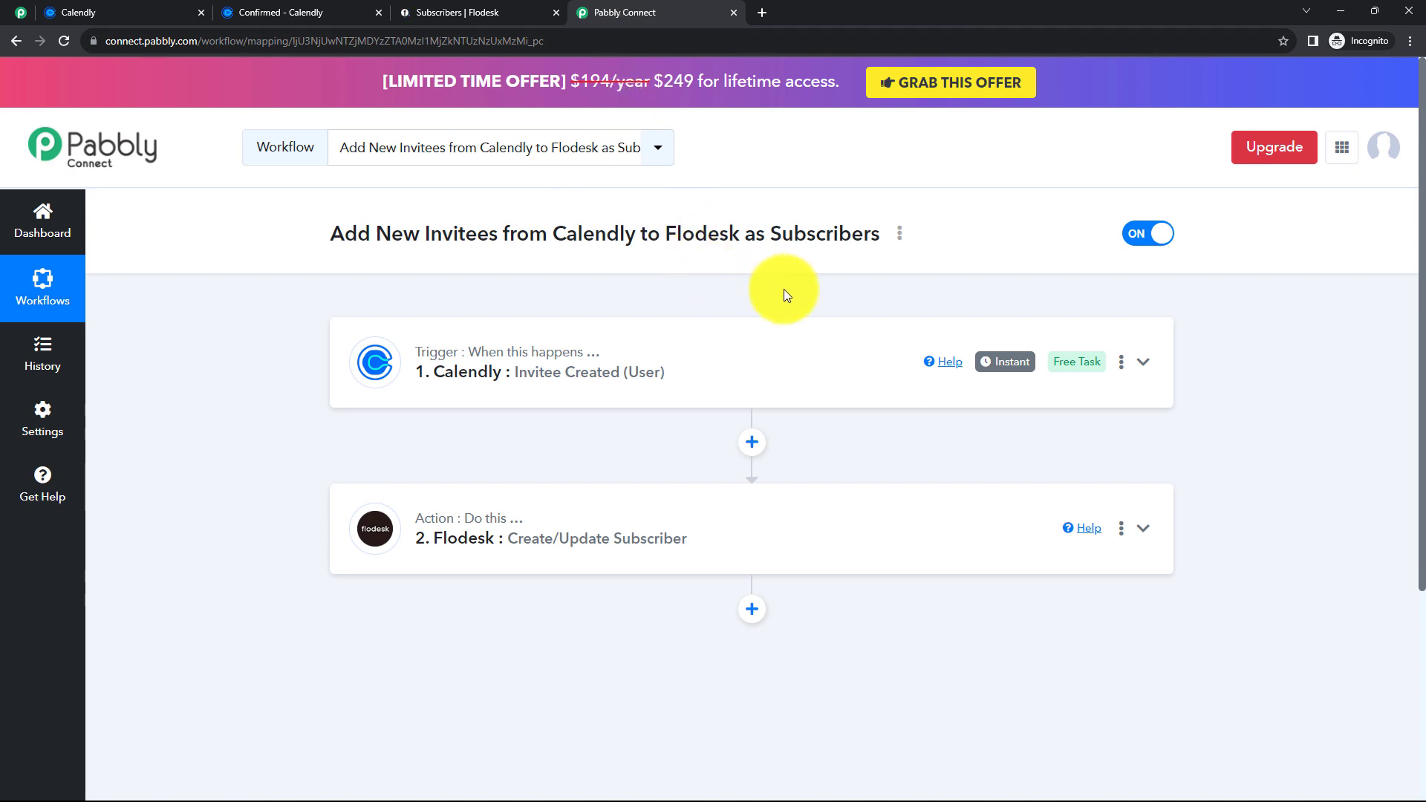
- Generate the Calendly-to-Flodesk workflow's share link, select it, and close the Share Workflow dialog
click(899, 235)
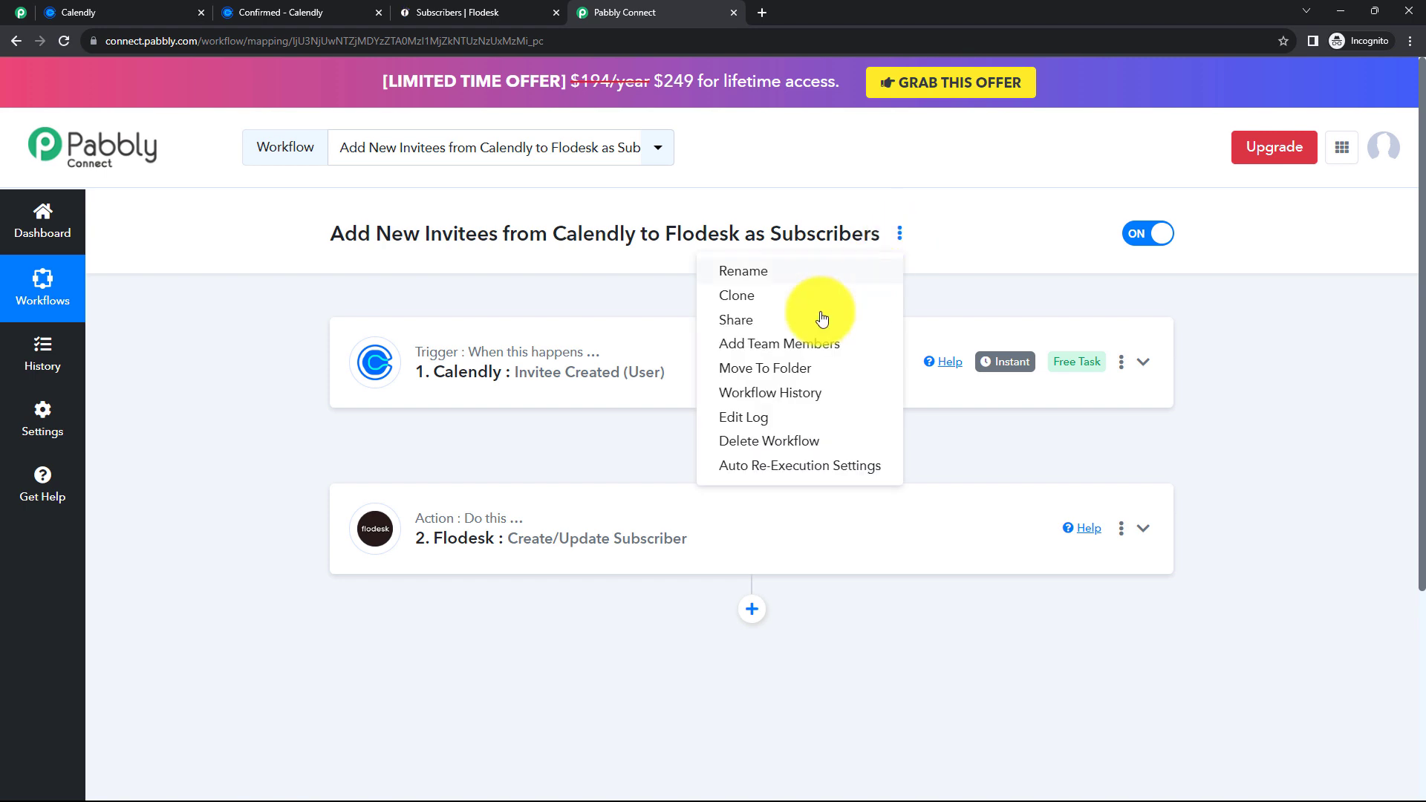
click(767, 321)
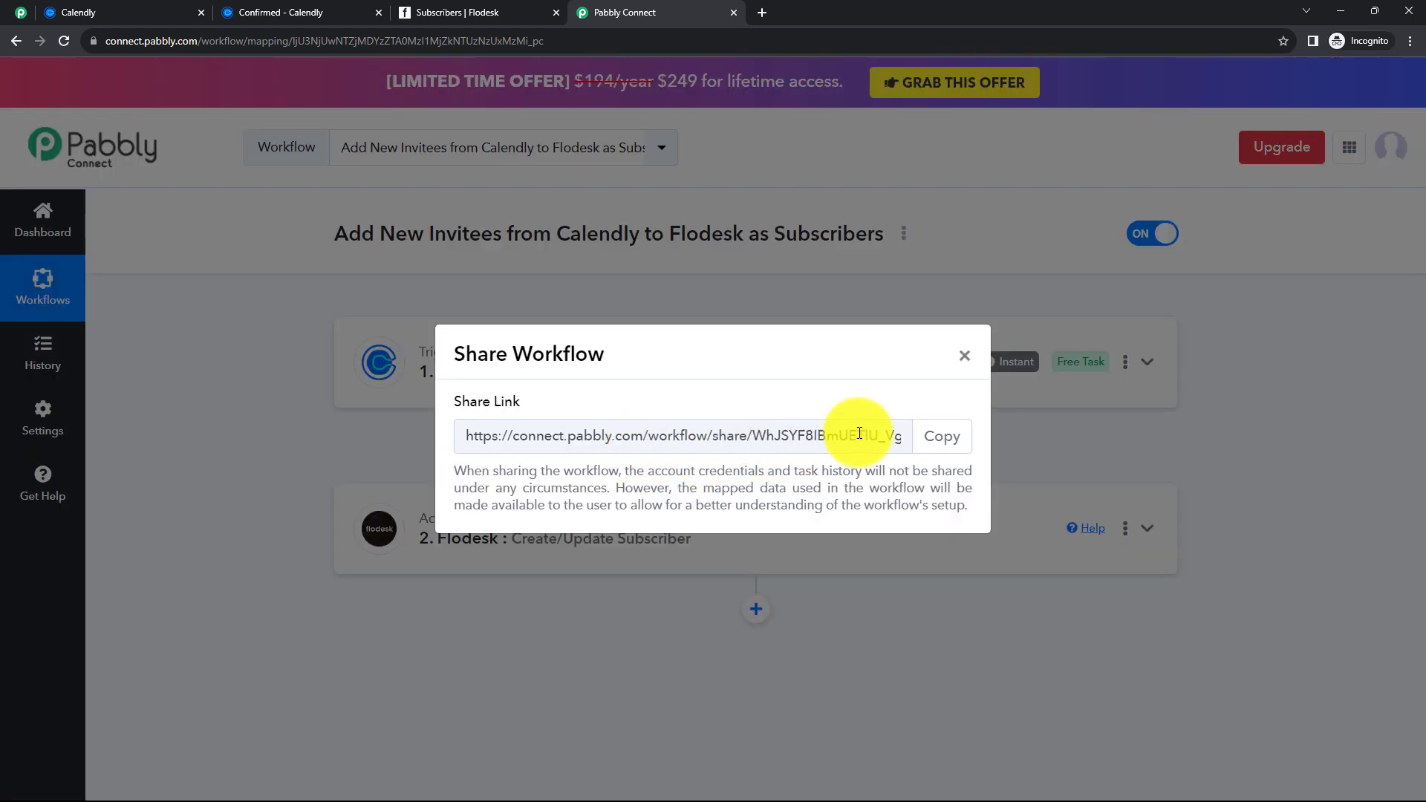
drag(879, 436, 767, 436)
click(964, 356)
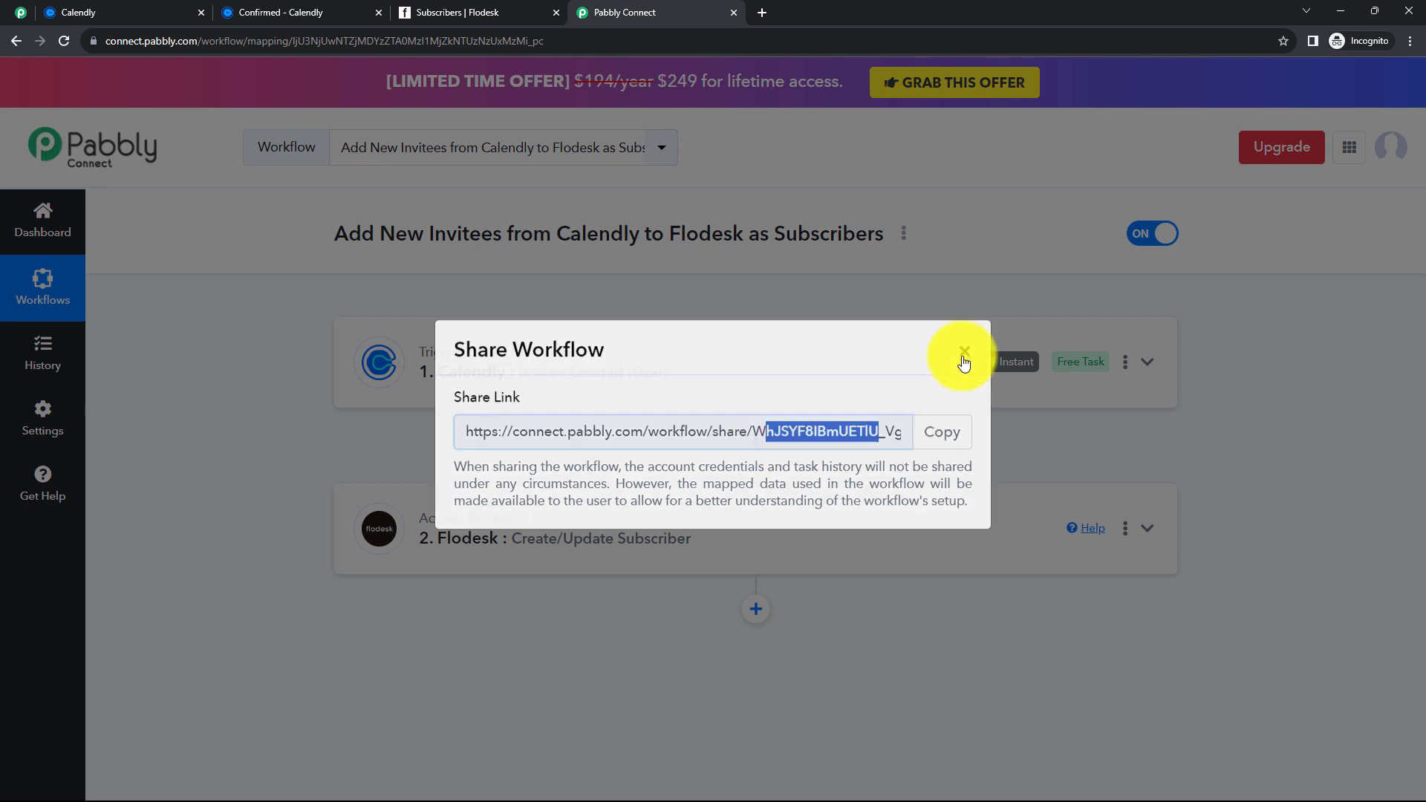